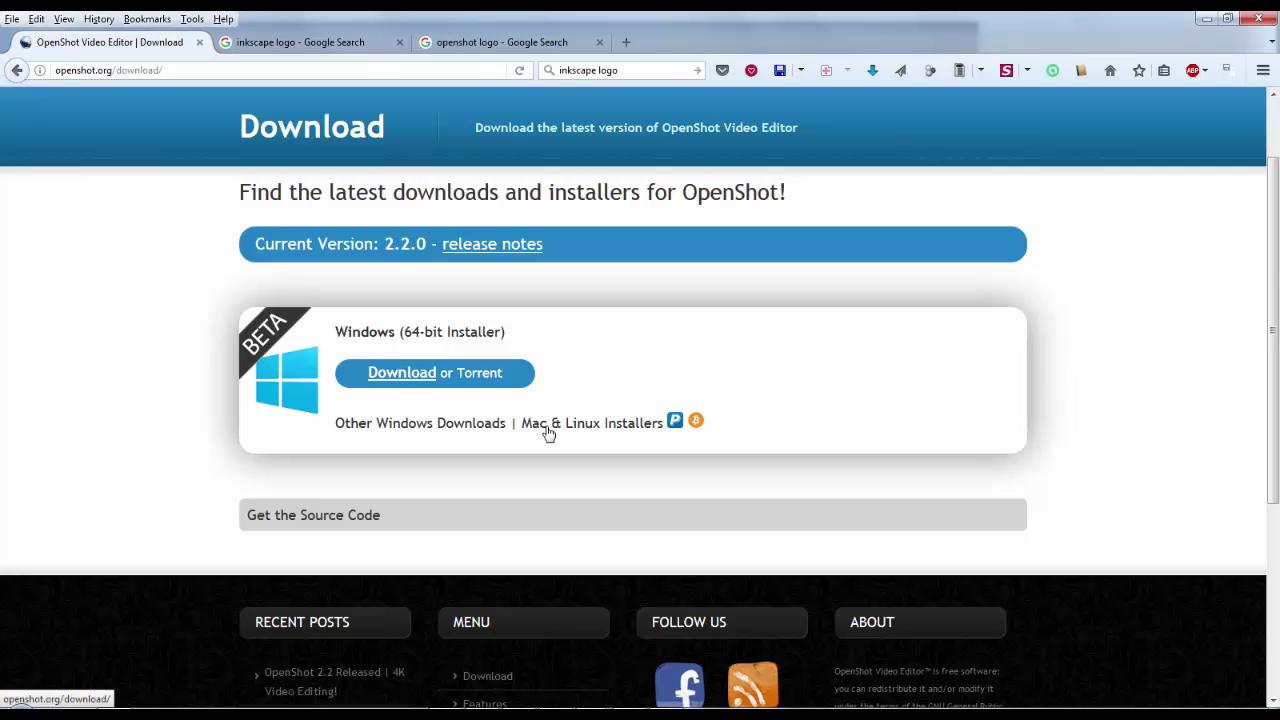
Expand the Mac and Linux installers on the OpenShot download page and look over the available downloads.
click(546, 428)
scroll(3, 331, down, 5)
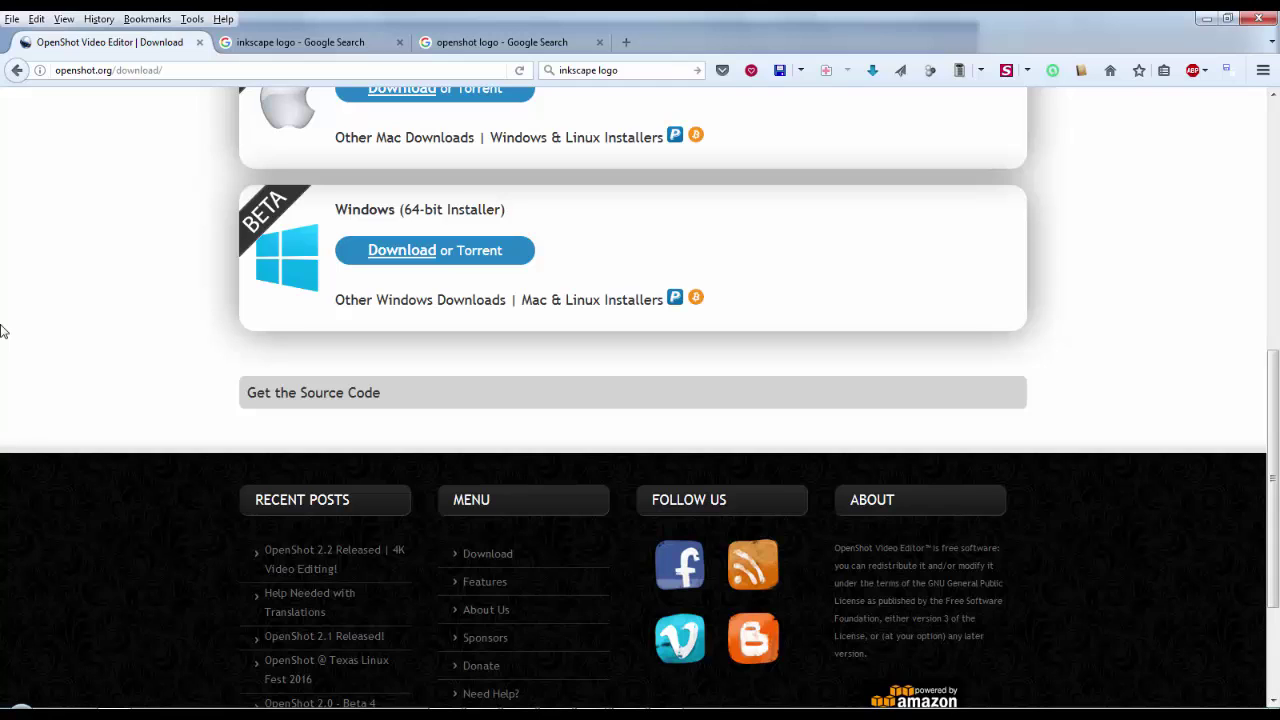
scroll(3, 331, up, 3)
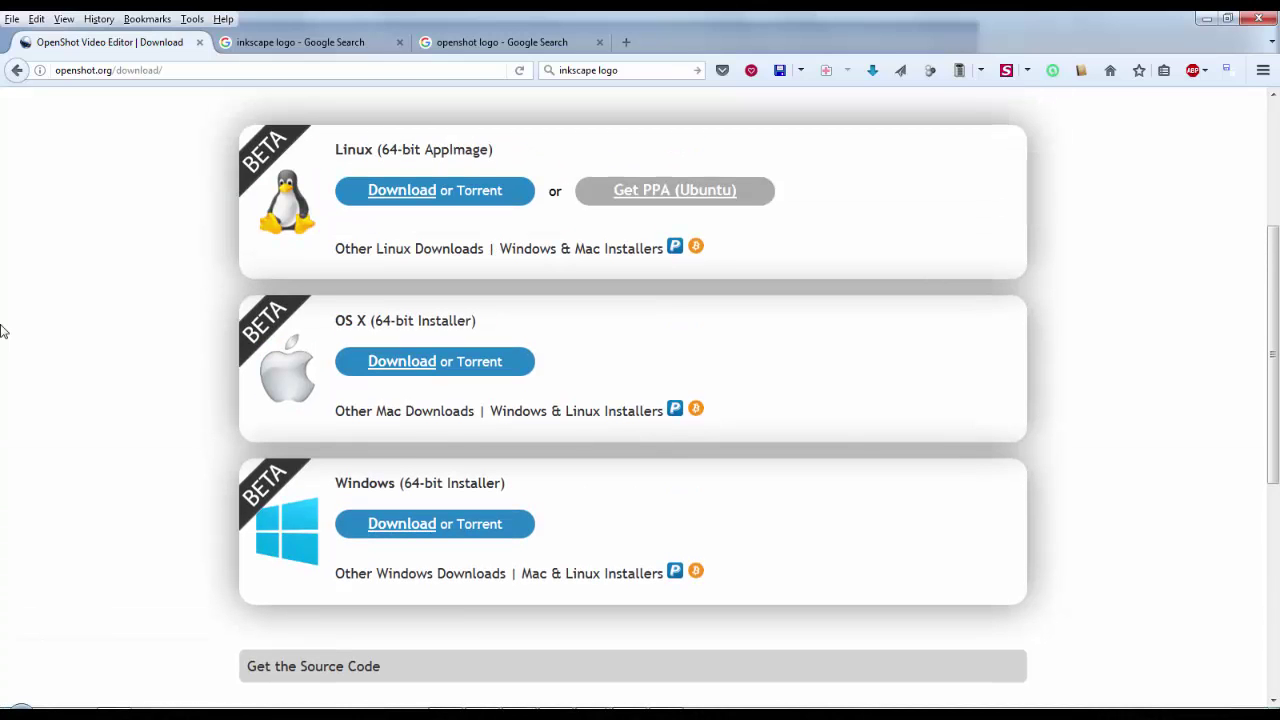
Close the two Google search tabs and load inkscape.org in a new tab.
click(399, 42)
click(401, 43)
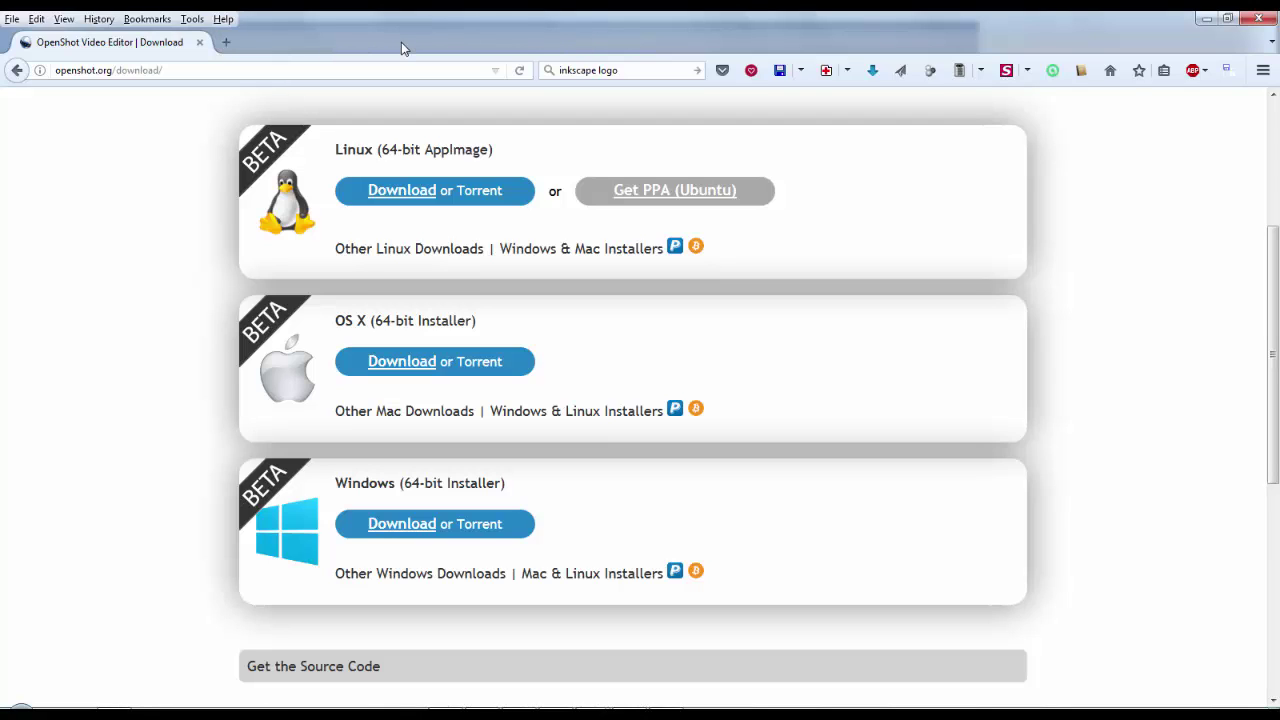
click(380, 67)
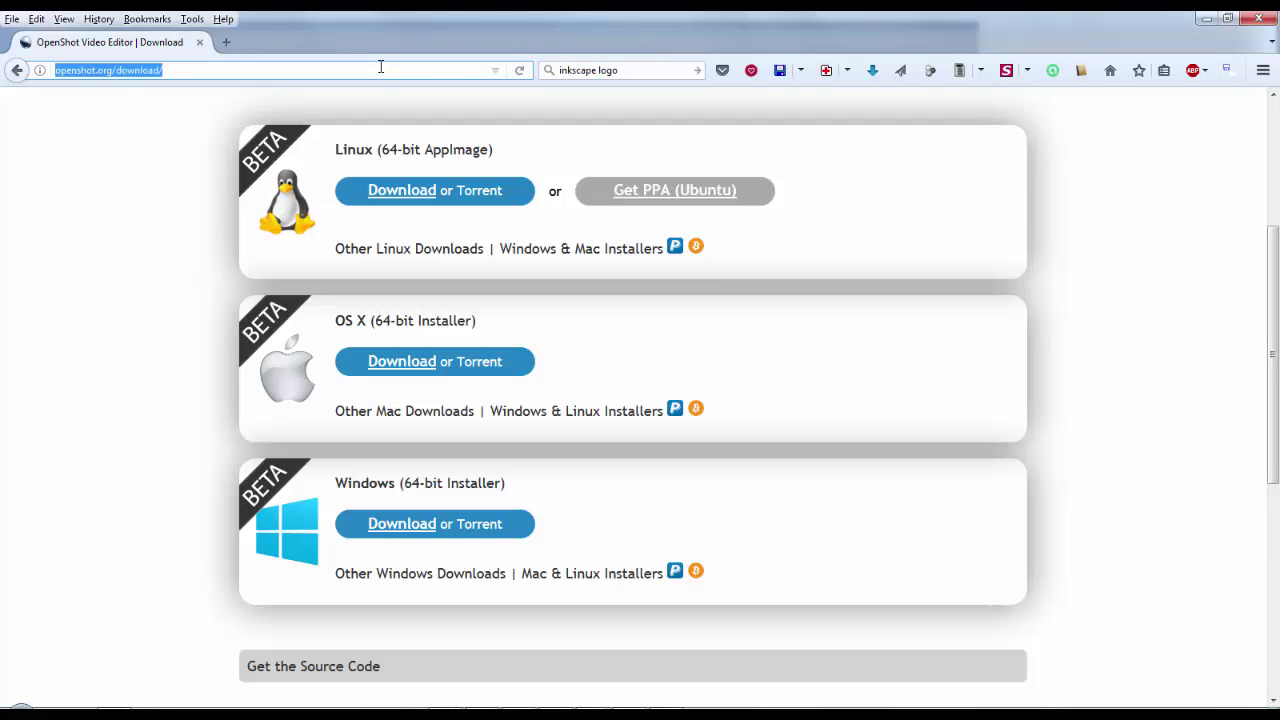
click(226, 42)
text(inkscape.org/)
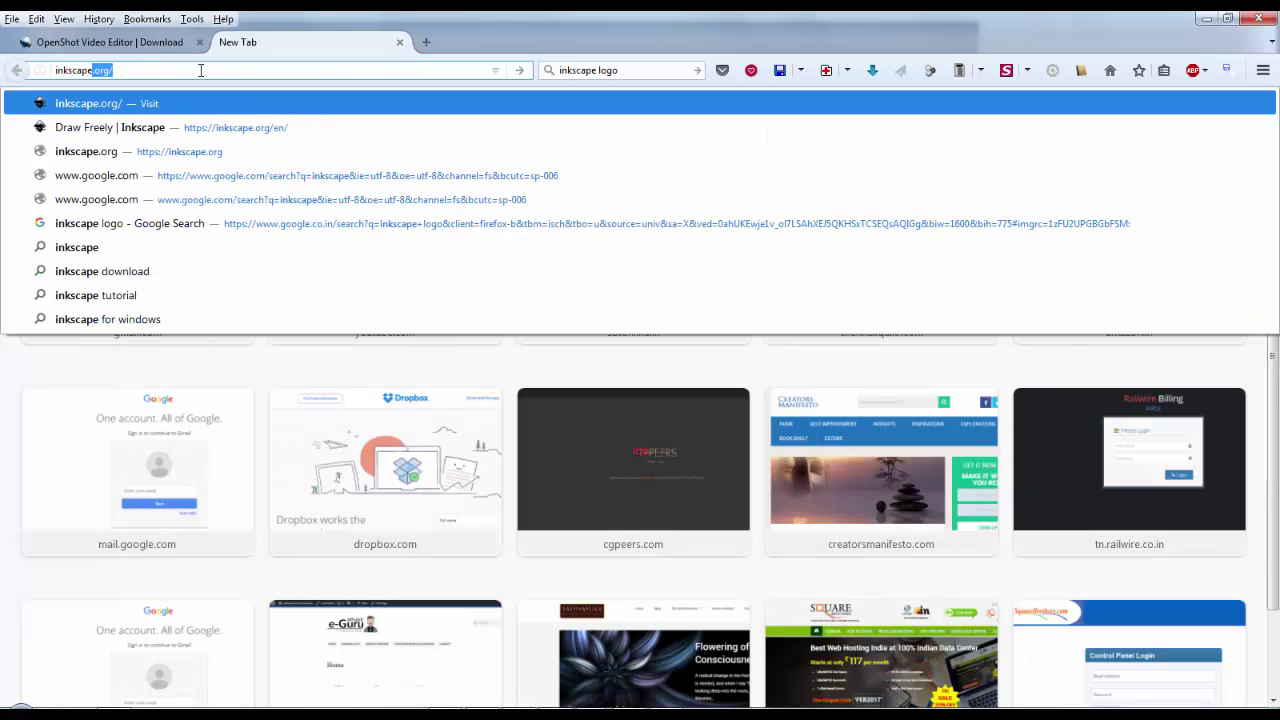
key(Return)
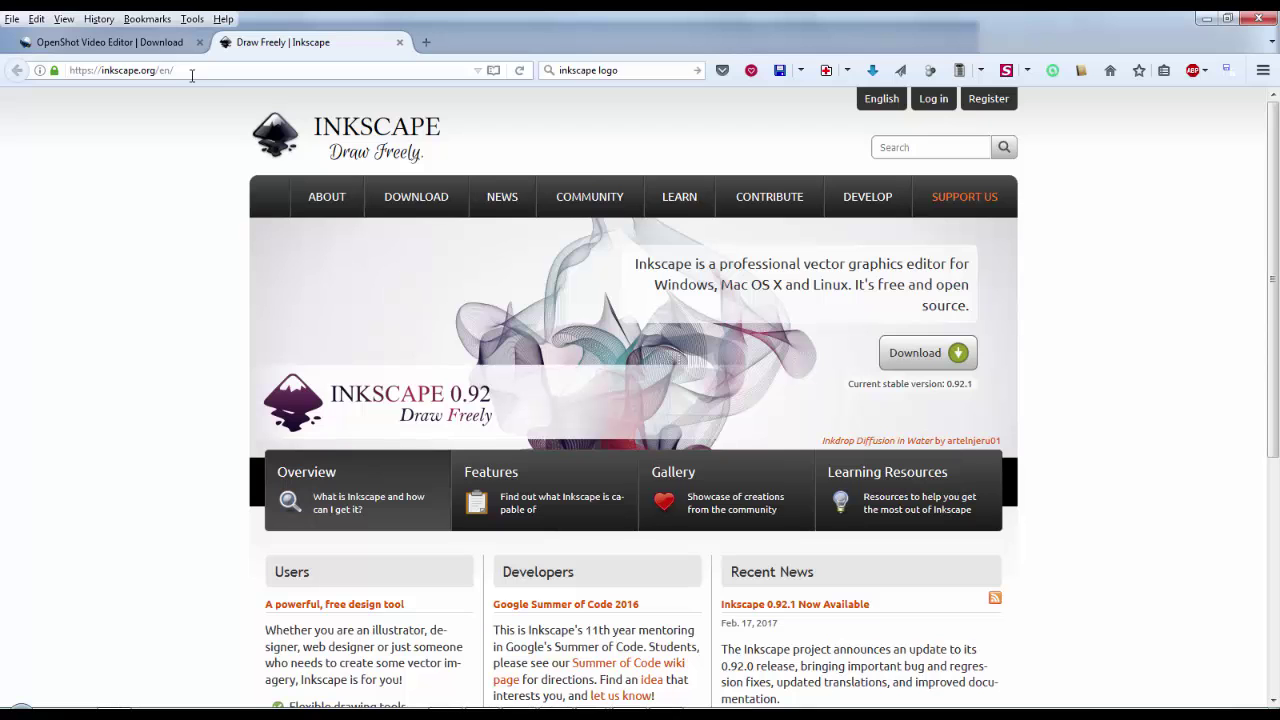
click(157, 43)
click(247, 43)
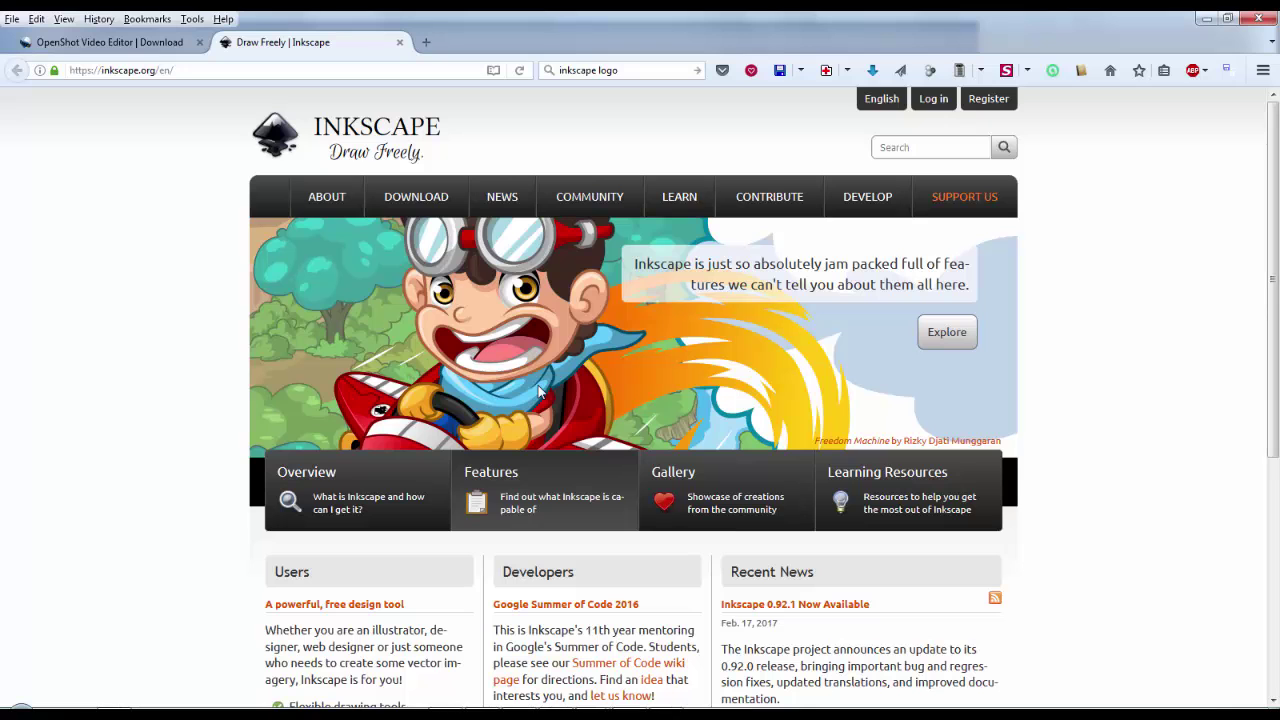
Switch to the Video Sales Formula PDF in Foxit Reader and copy the template's opening words through "super excited".
key(alt+Tab)
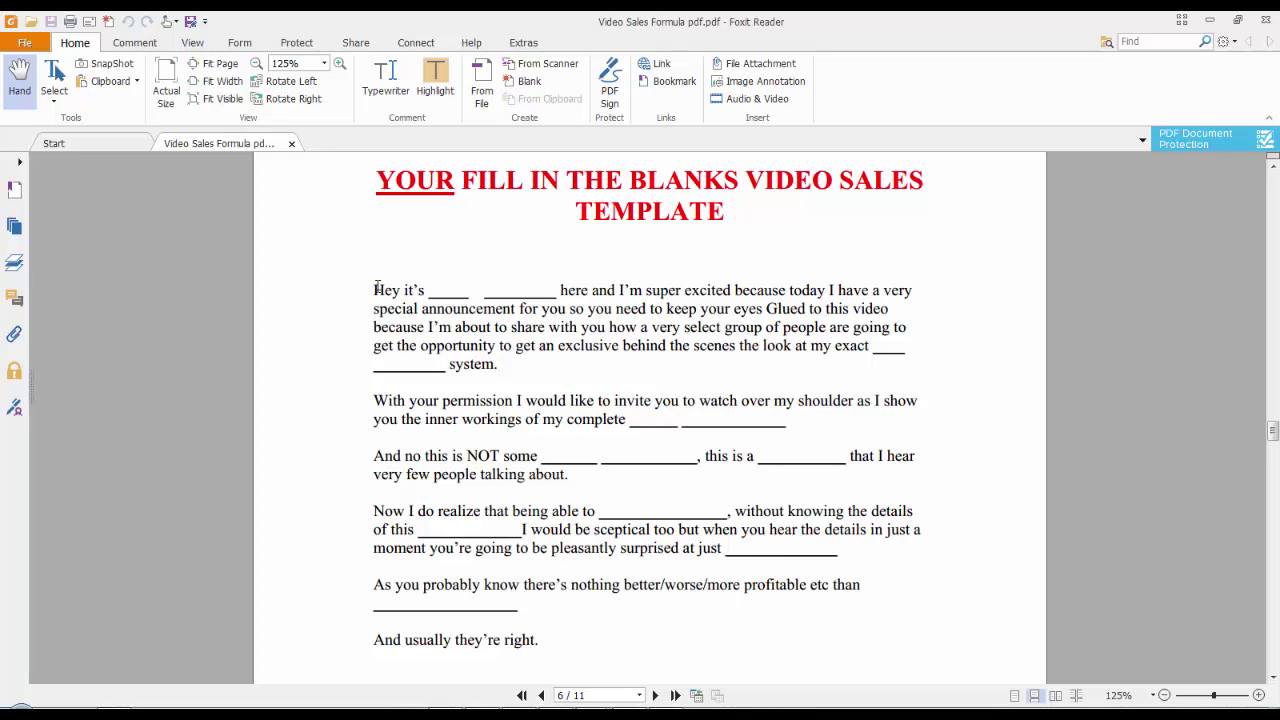
drag(374, 290, 737, 297)
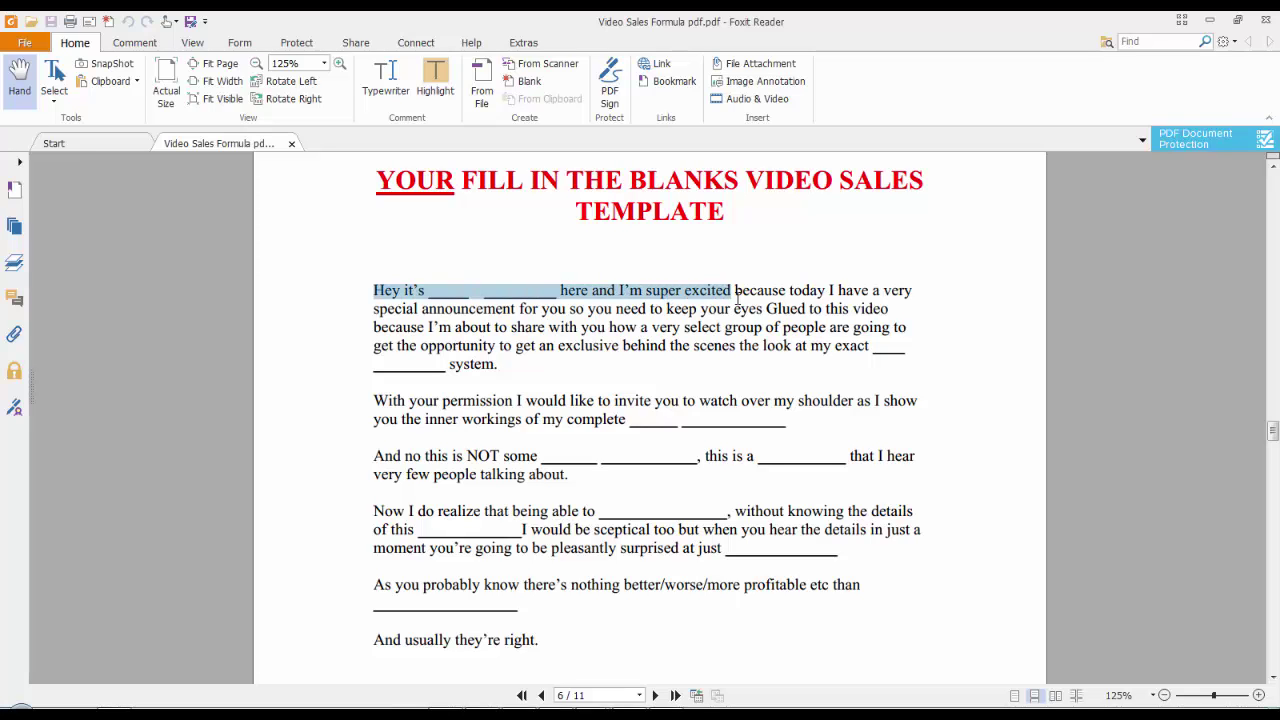
key(ctrl+c)
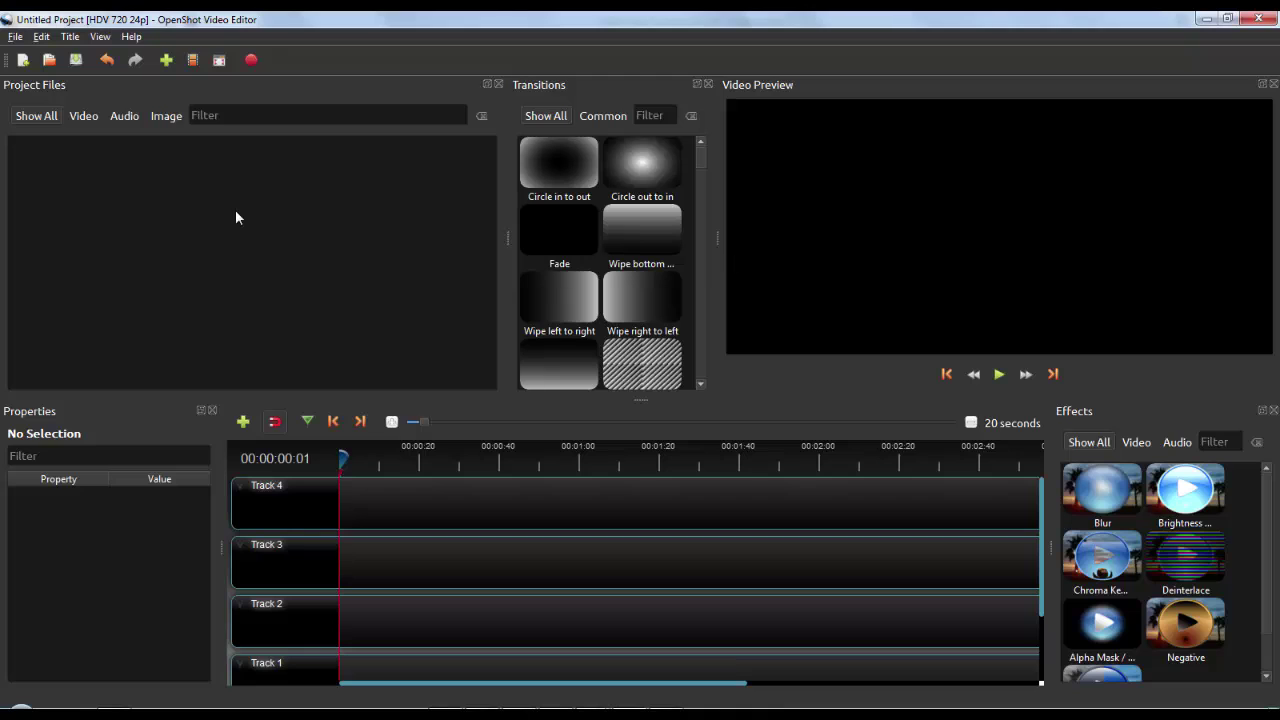
Switch to OpenShot, create a new title and preview the Bubbles 2 template.
click(73, 38)
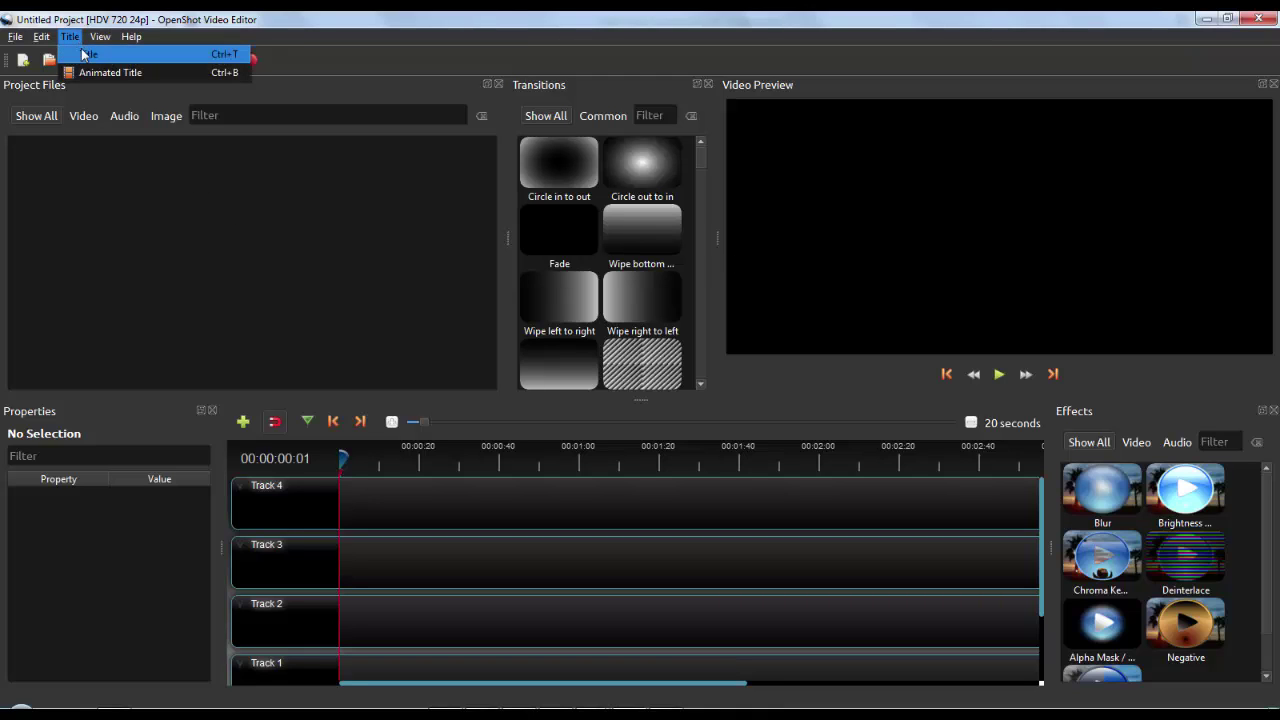
click(85, 55)
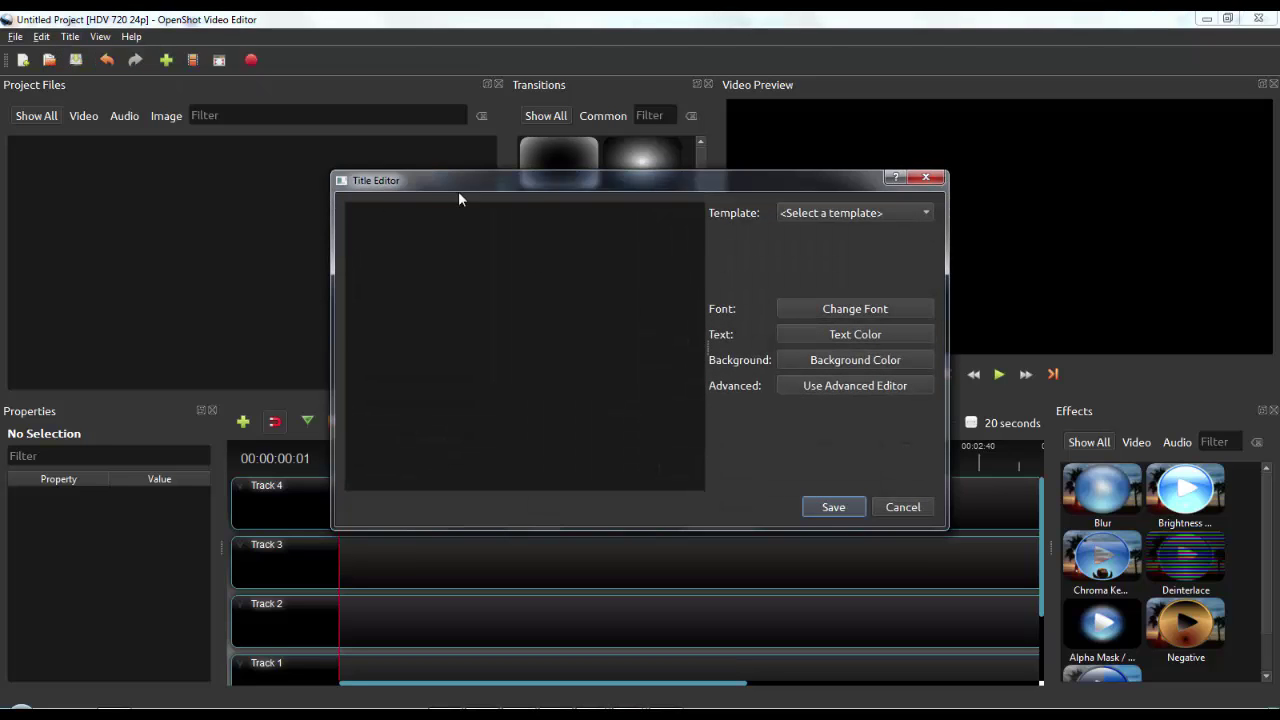
drag(485, 179, 374, 148)
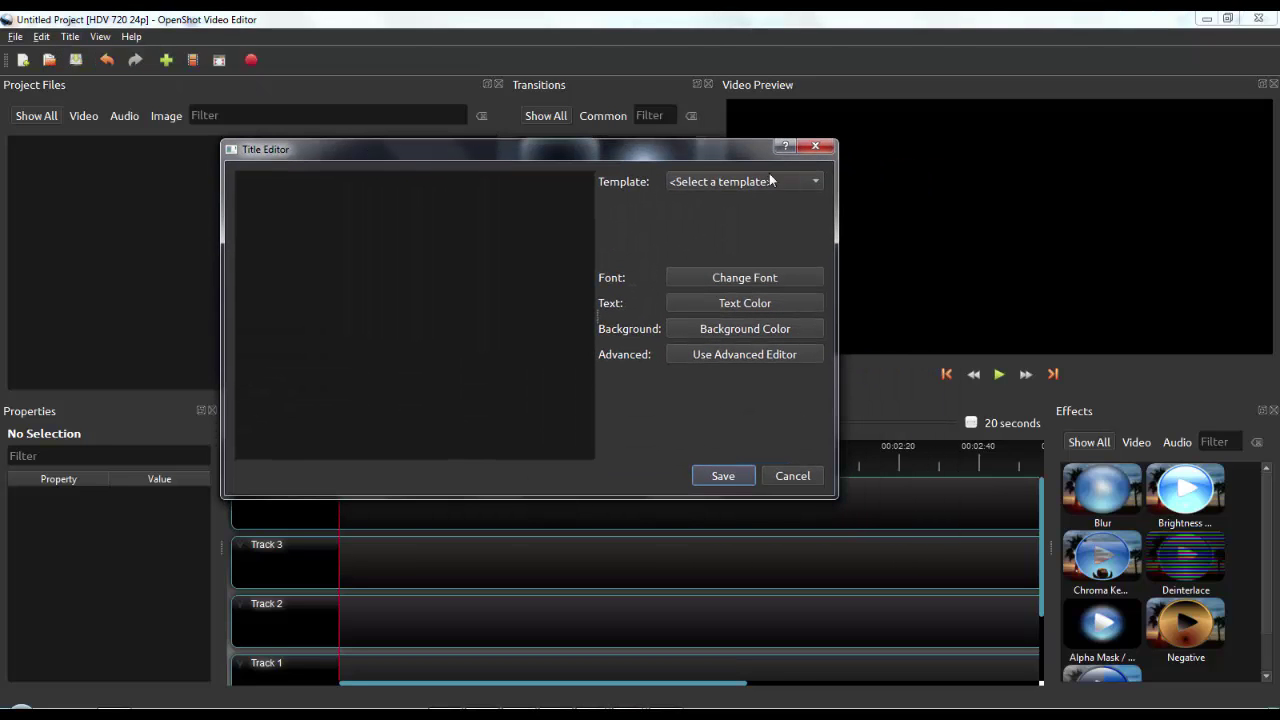
click(715, 186)
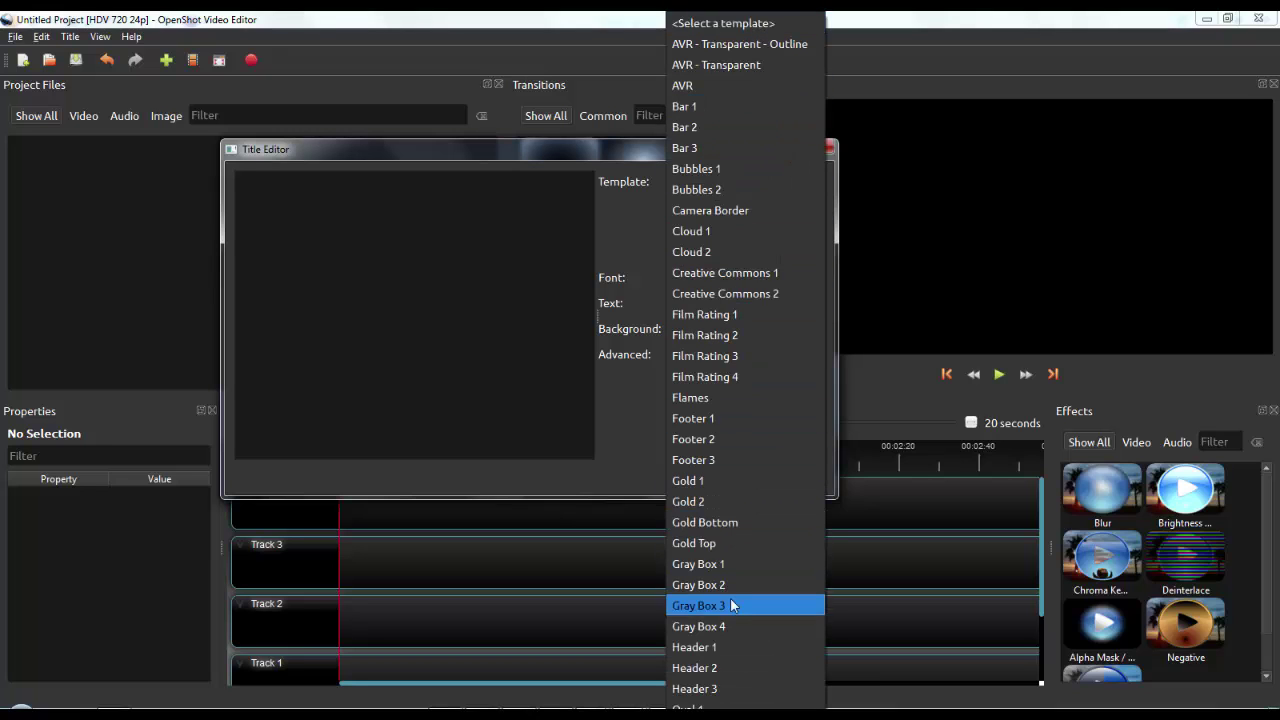
click(713, 187)
Look through the available title templates and apply the Sales Letter template.
click(727, 184)
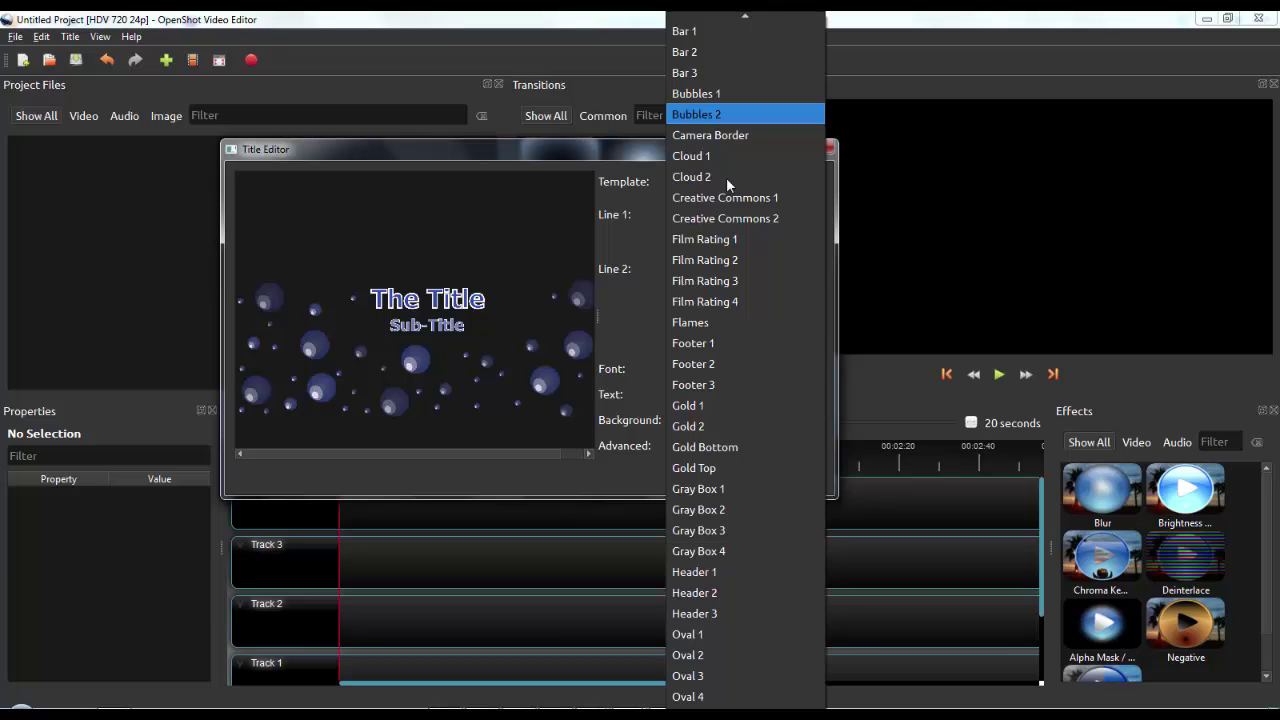
scroll(776, 386, down, 5)
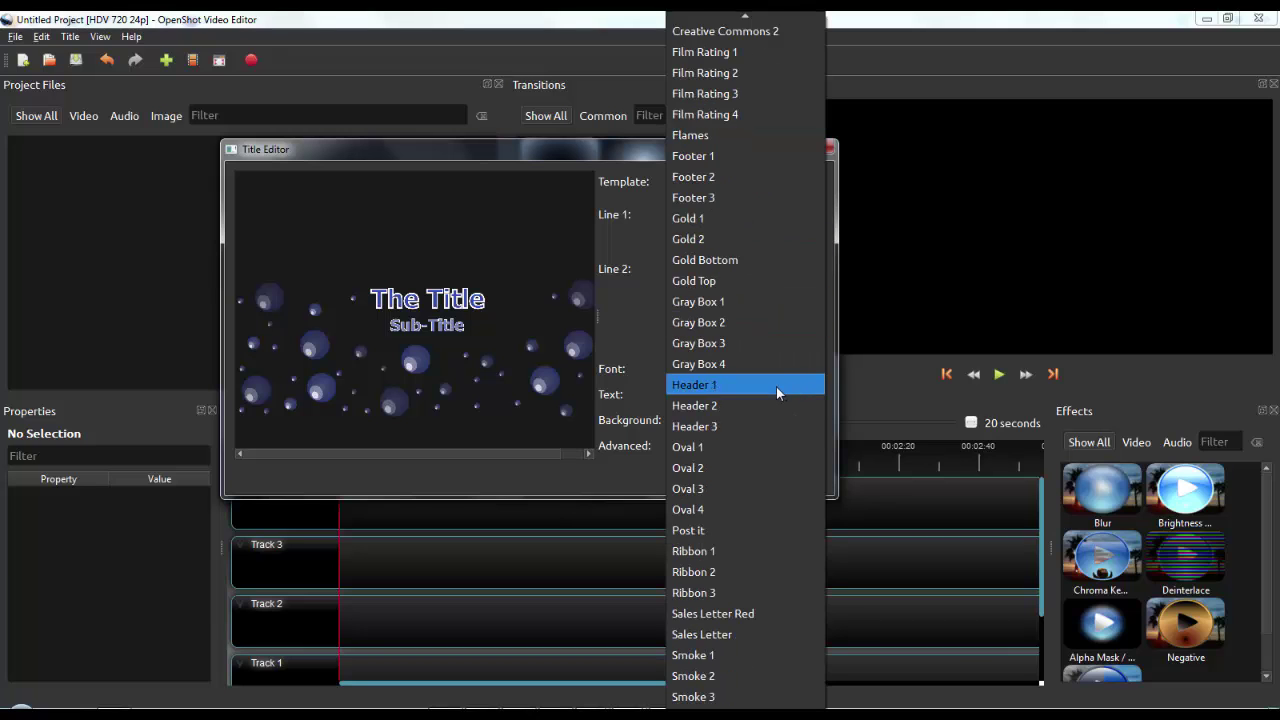
scroll(775, 385, up, 7)
scroll(764, 469, down, 3)
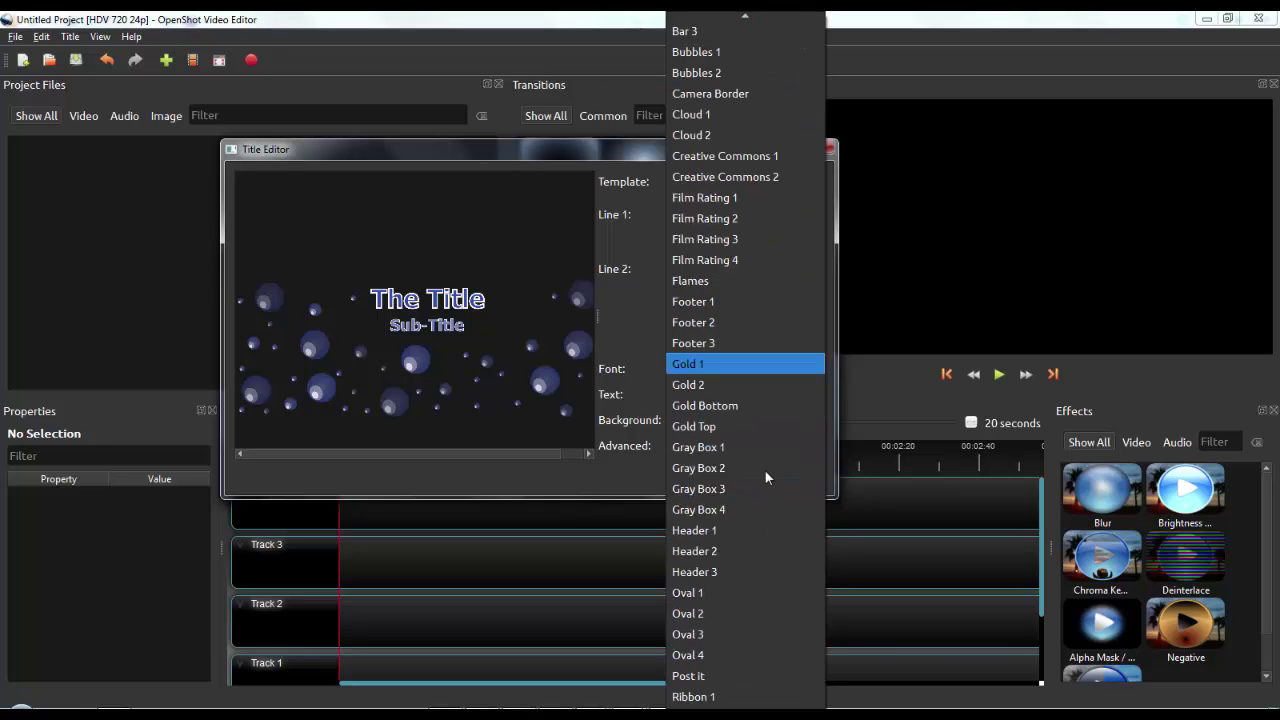
scroll(763, 469, down, 3)
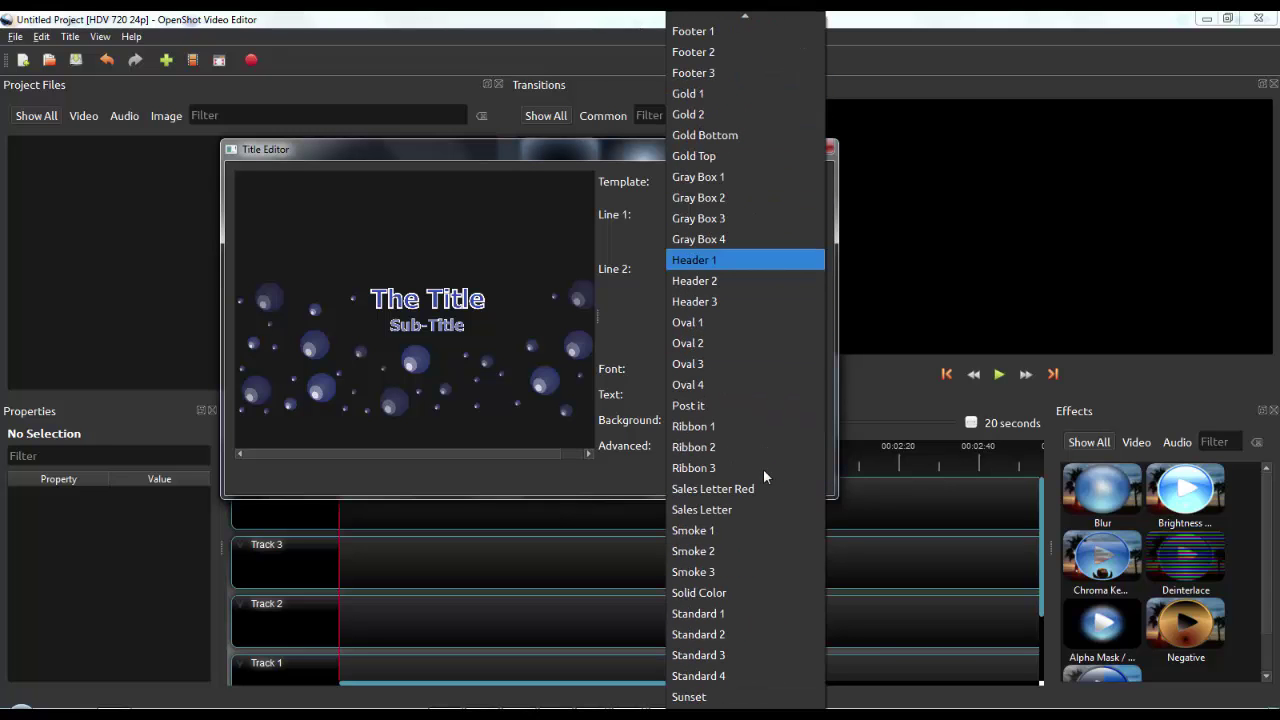
click(731, 508)
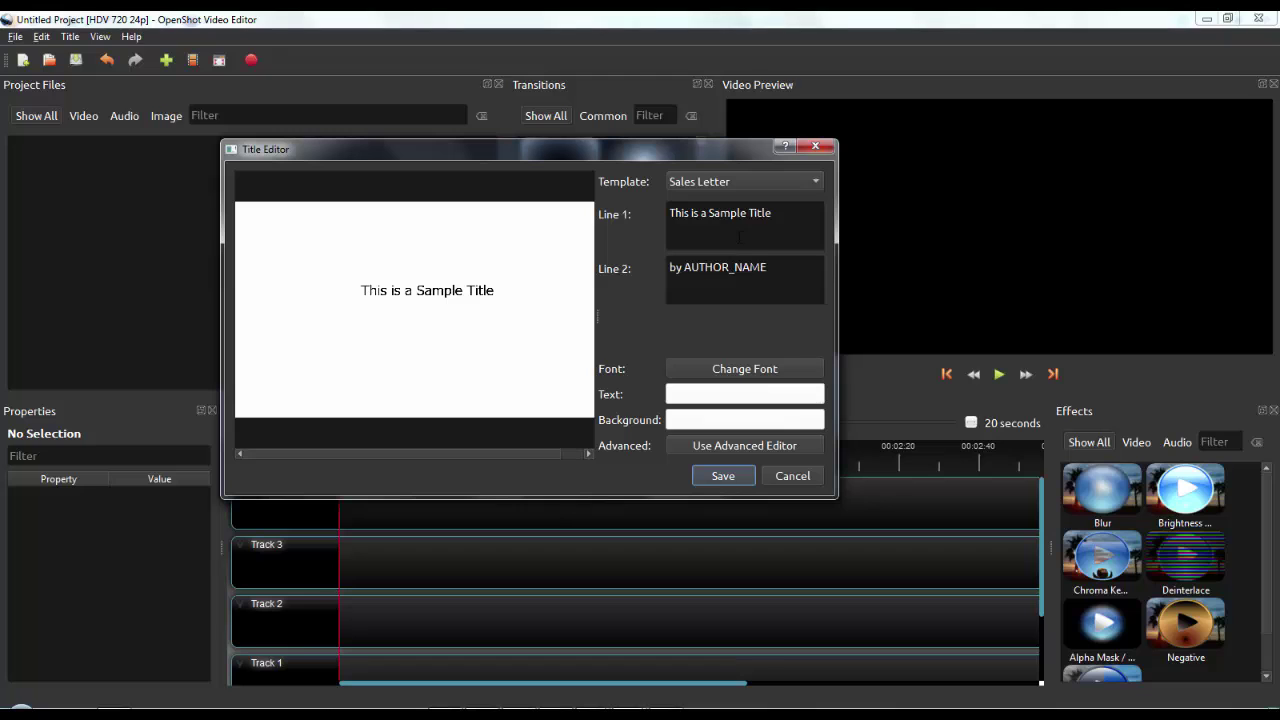
Try the Sales Letter Red template in an enlarged Title Editor and return to the Sales Letter template.
click(753, 181)
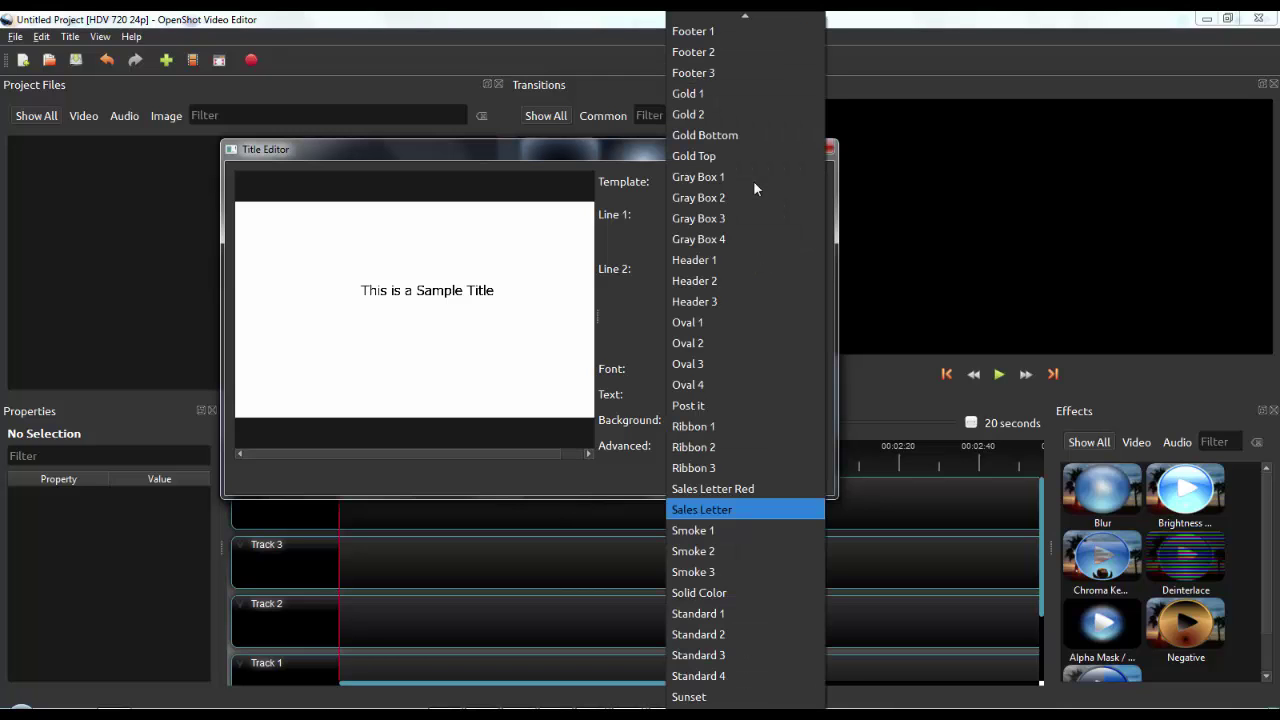
click(718, 486)
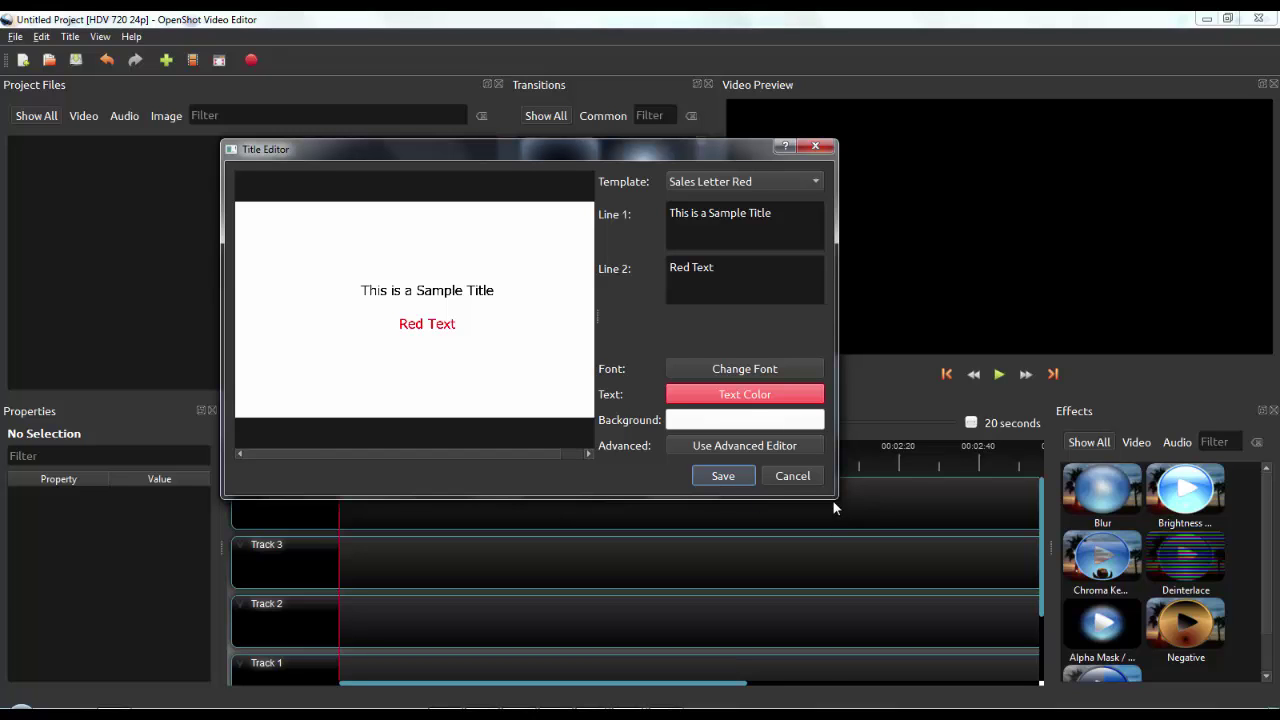
drag(849, 511, 1062, 619)
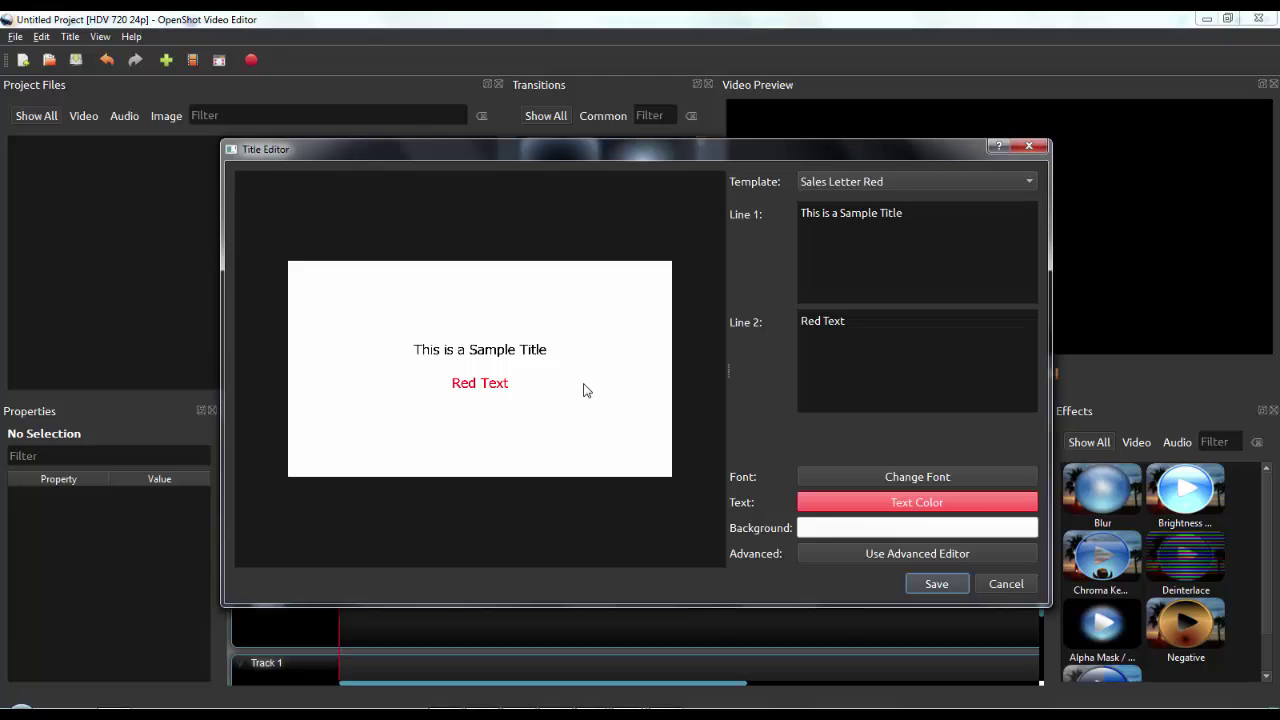
click(881, 180)
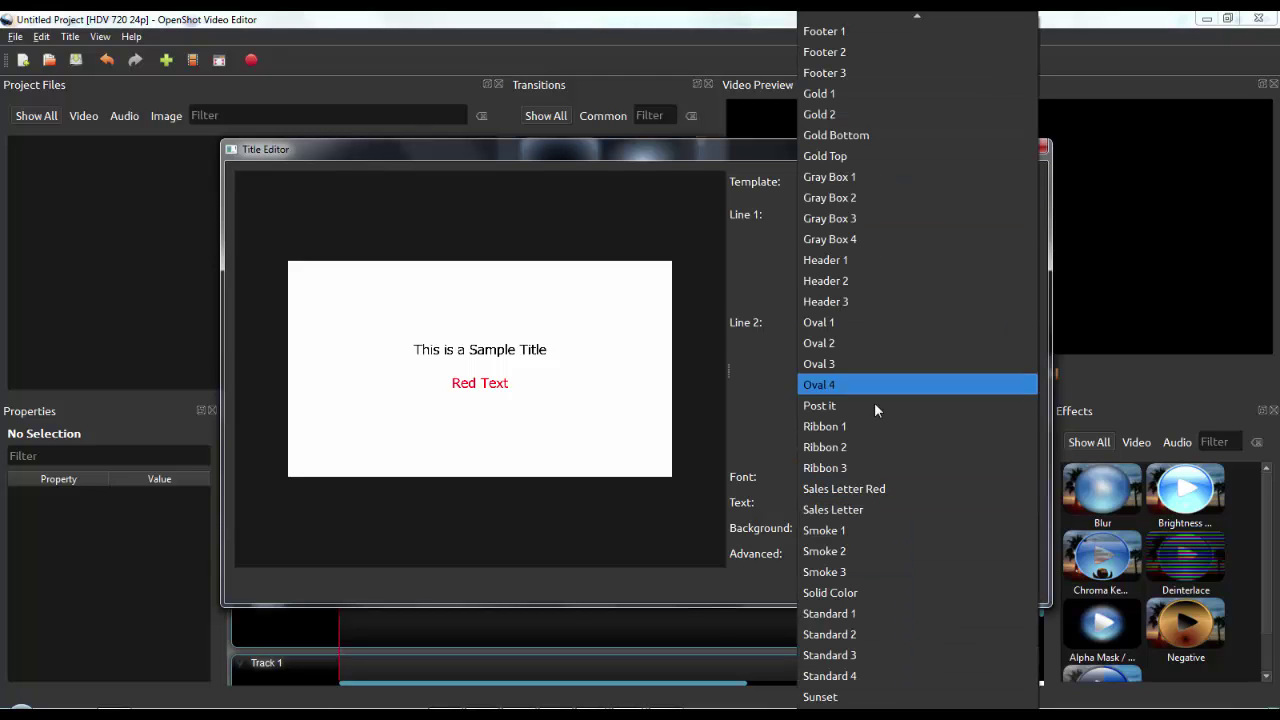
click(872, 509)
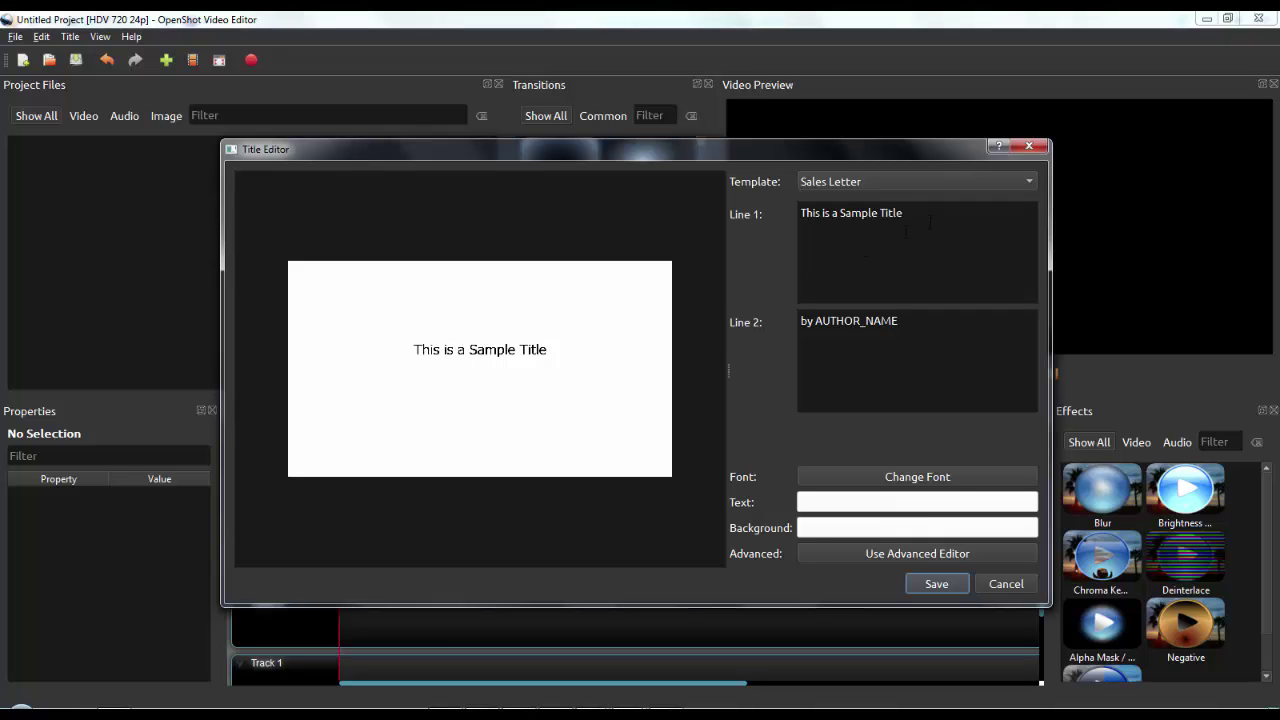
Replace the sample text in Line 1 with the copied sentence and fill its blanks with the speaker's full name.
drag(930, 222, 744, 207)
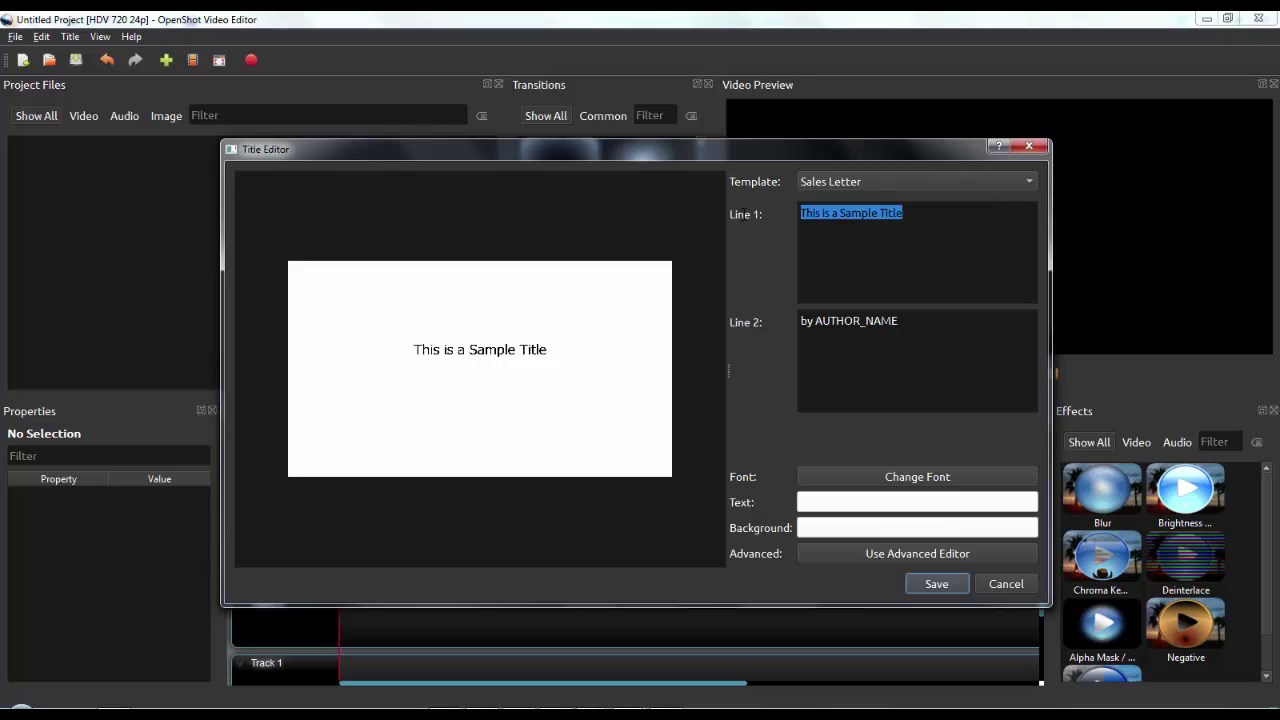
key(ctrl+v)
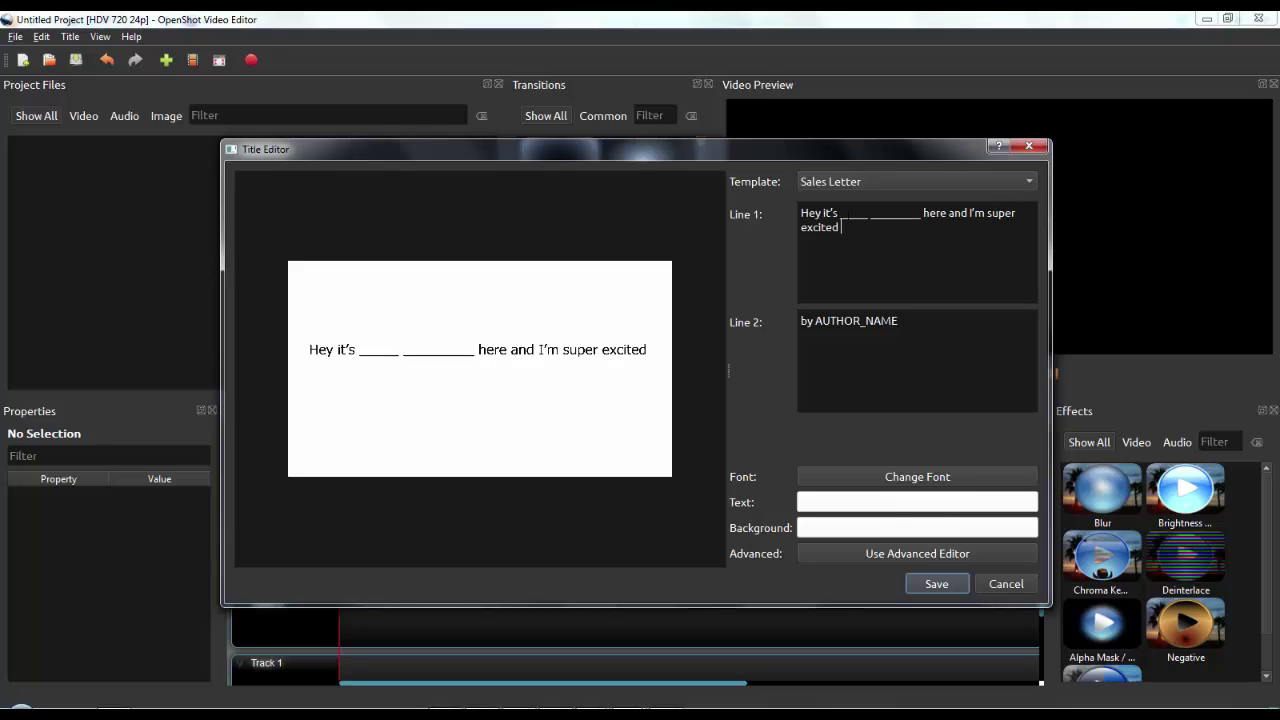
double_click(845, 214)
drag(870, 213, 920, 213)
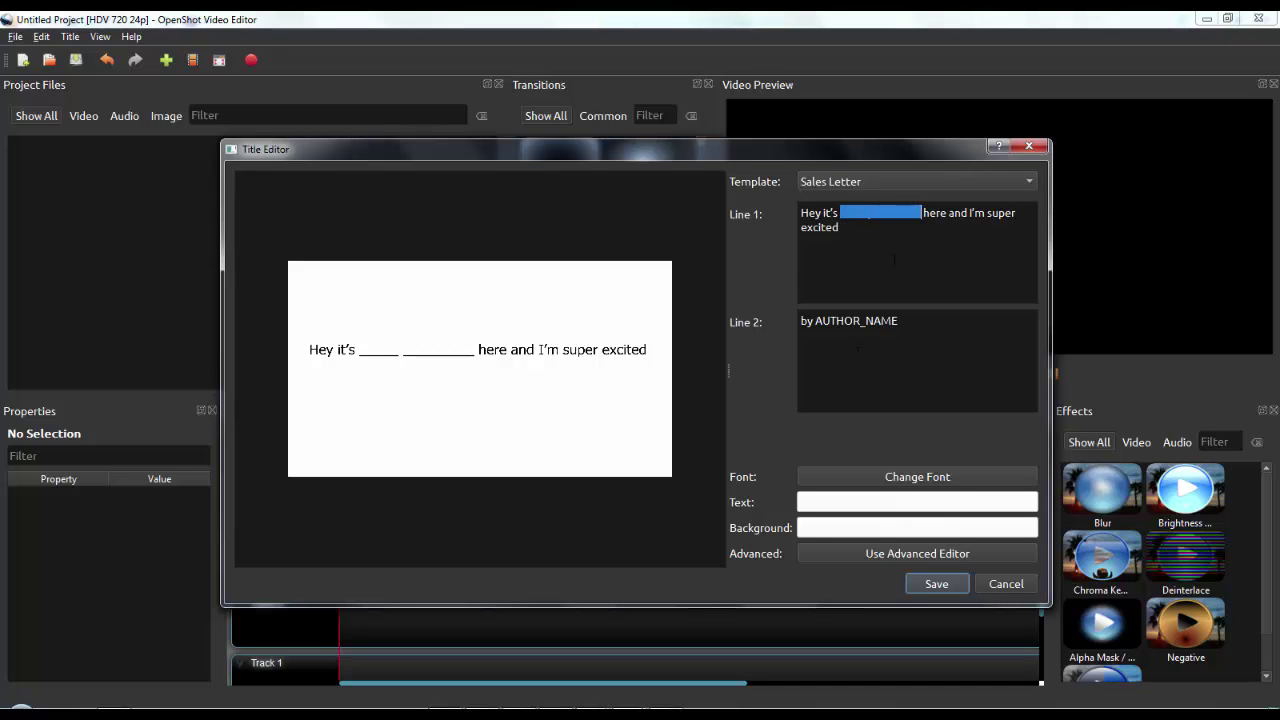
text(John Smi)
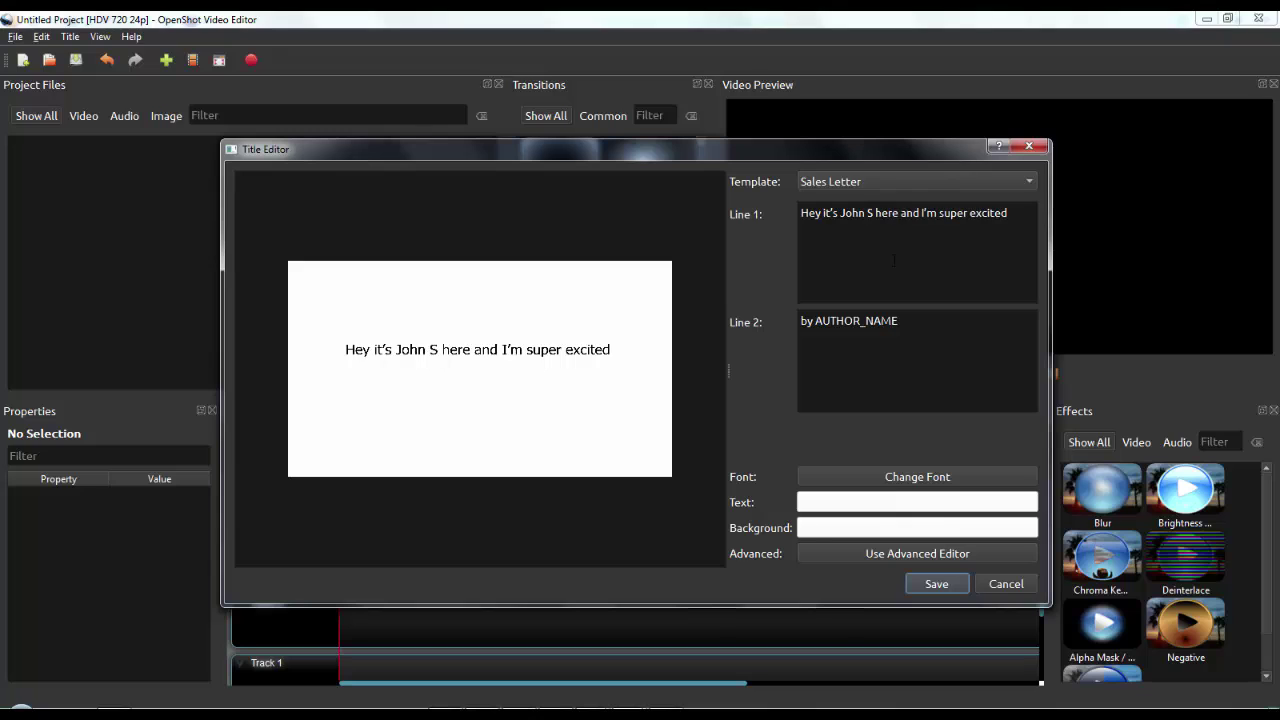
text(th)
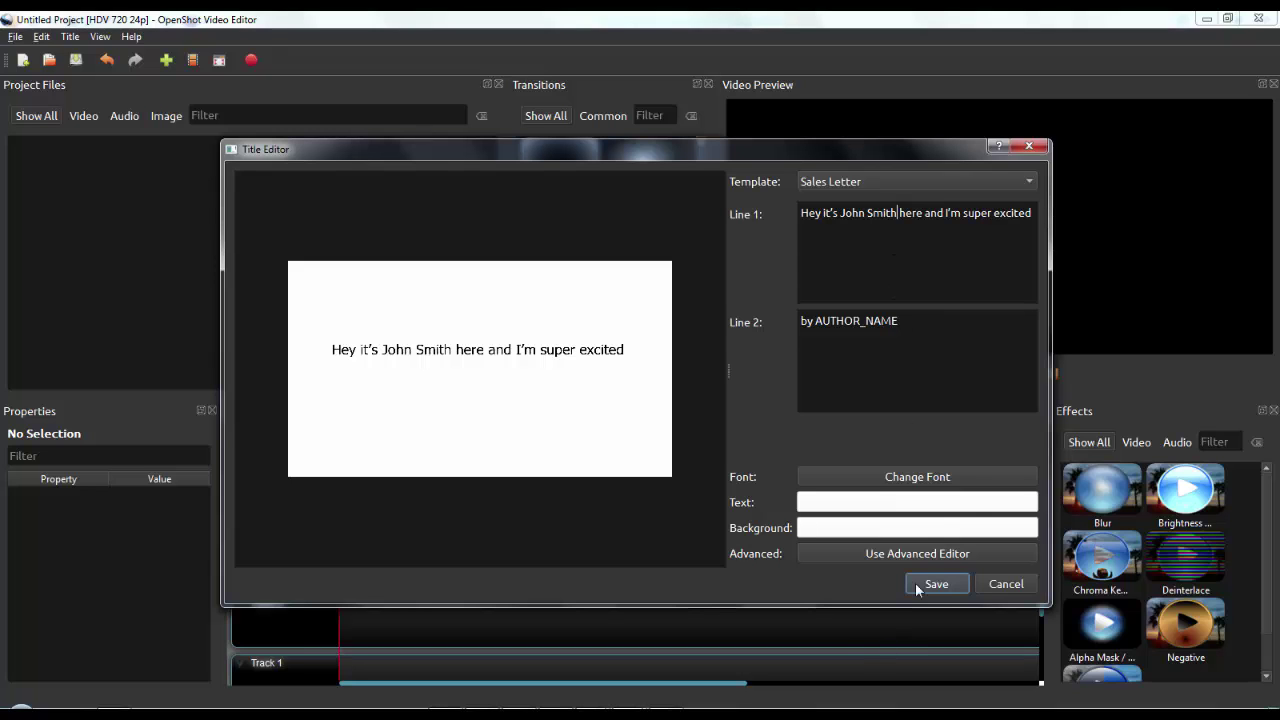
Start saving the title and choose the IMwiththeCreator_Tutorials > Video Sales Letter folder on drive E: as its destination.
click(950, 588)
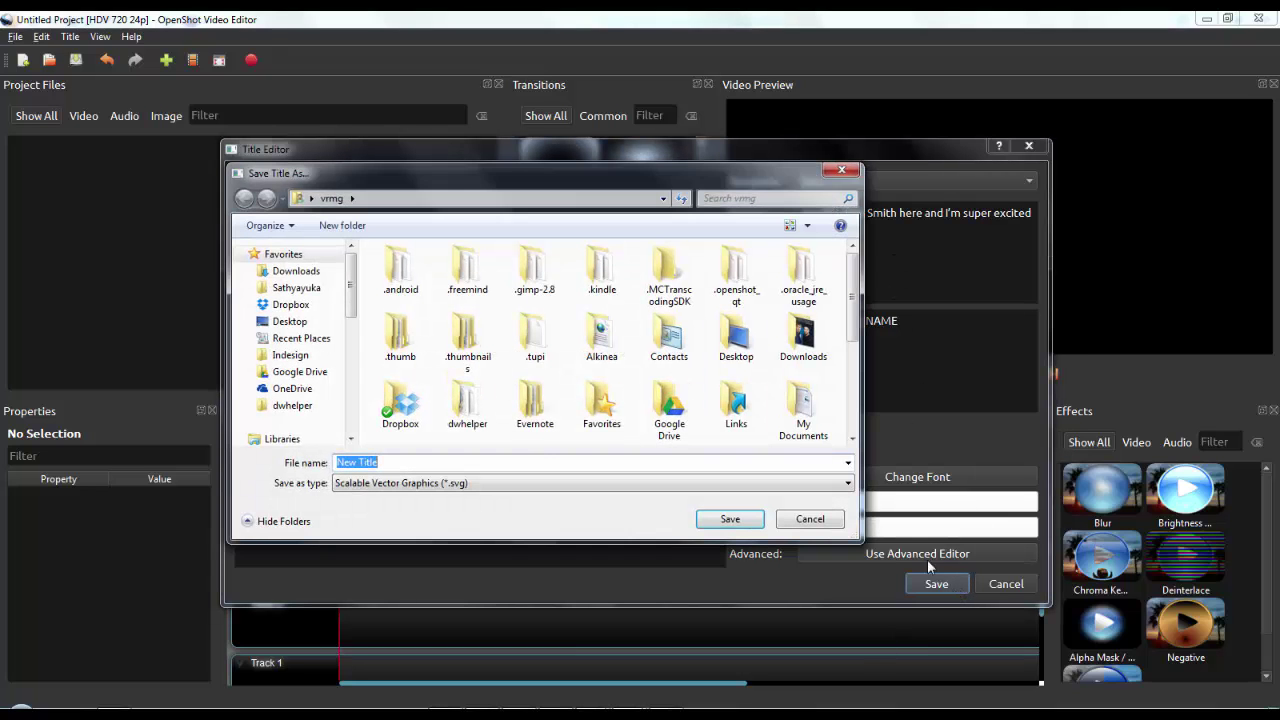
drag(352, 300, 350, 378)
click(302, 364)
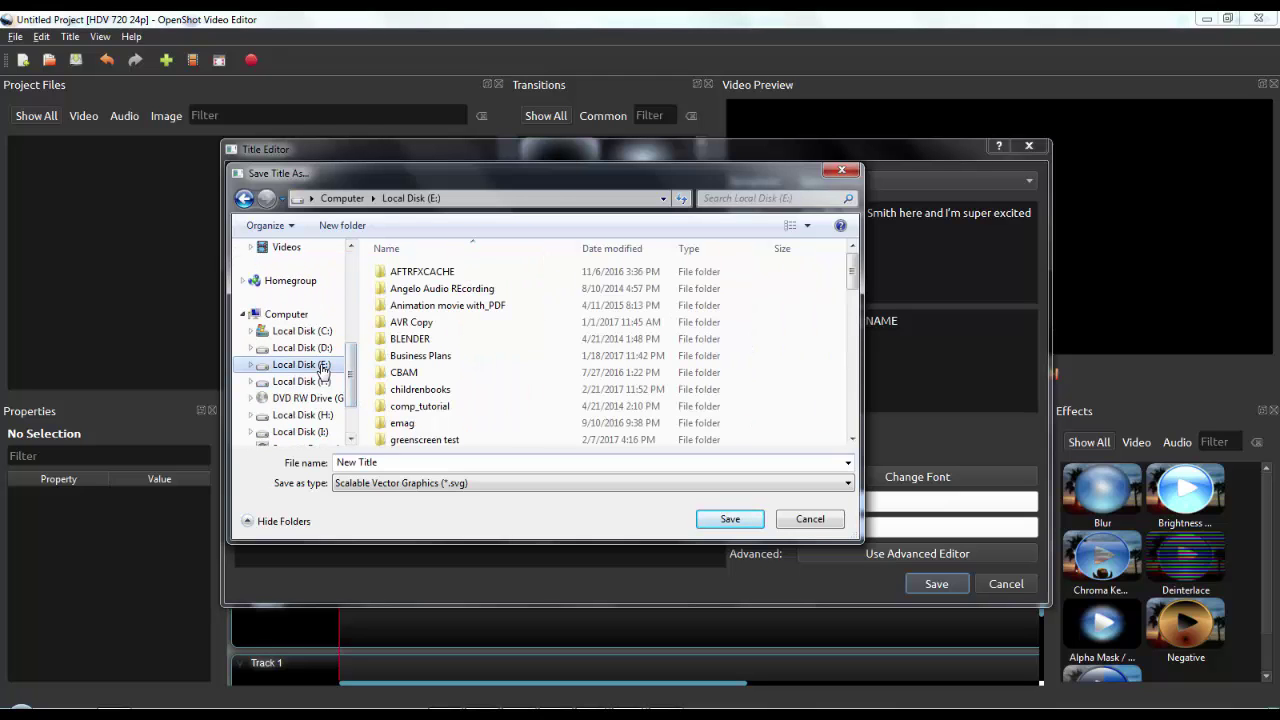
click(368, 483)
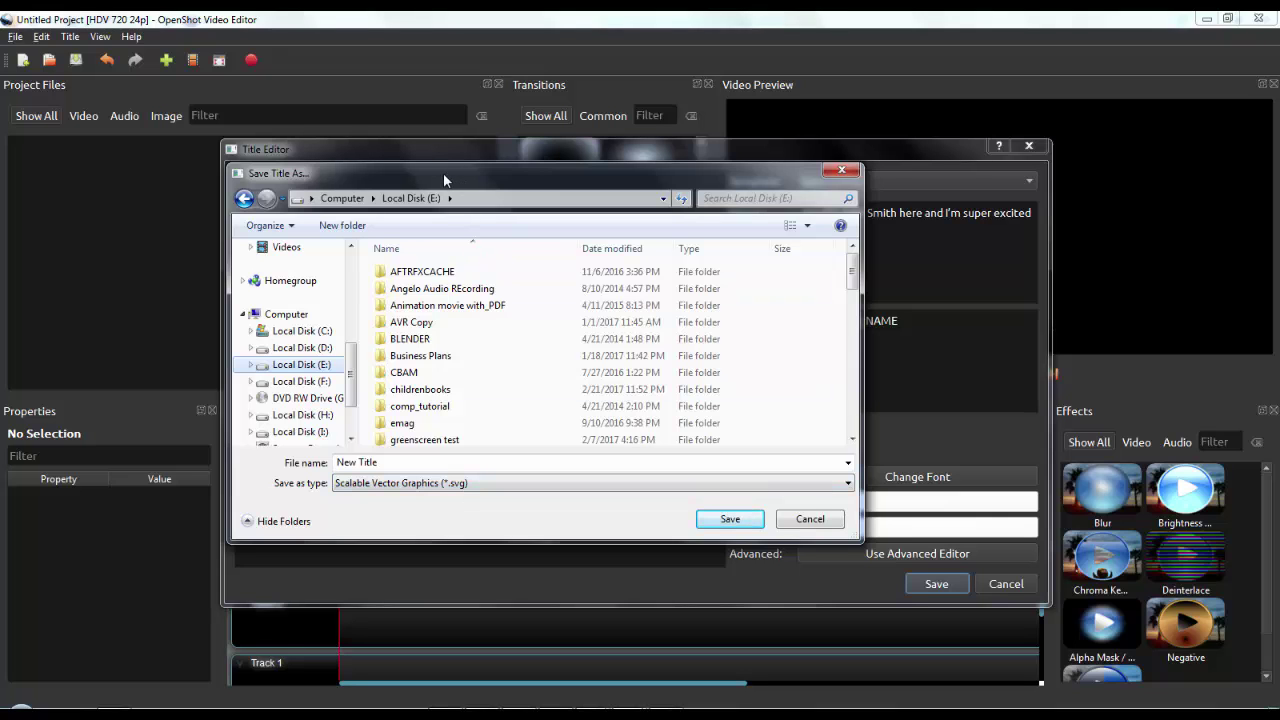
drag(445, 180, 467, 164)
scroll(440, 361, down, 10)
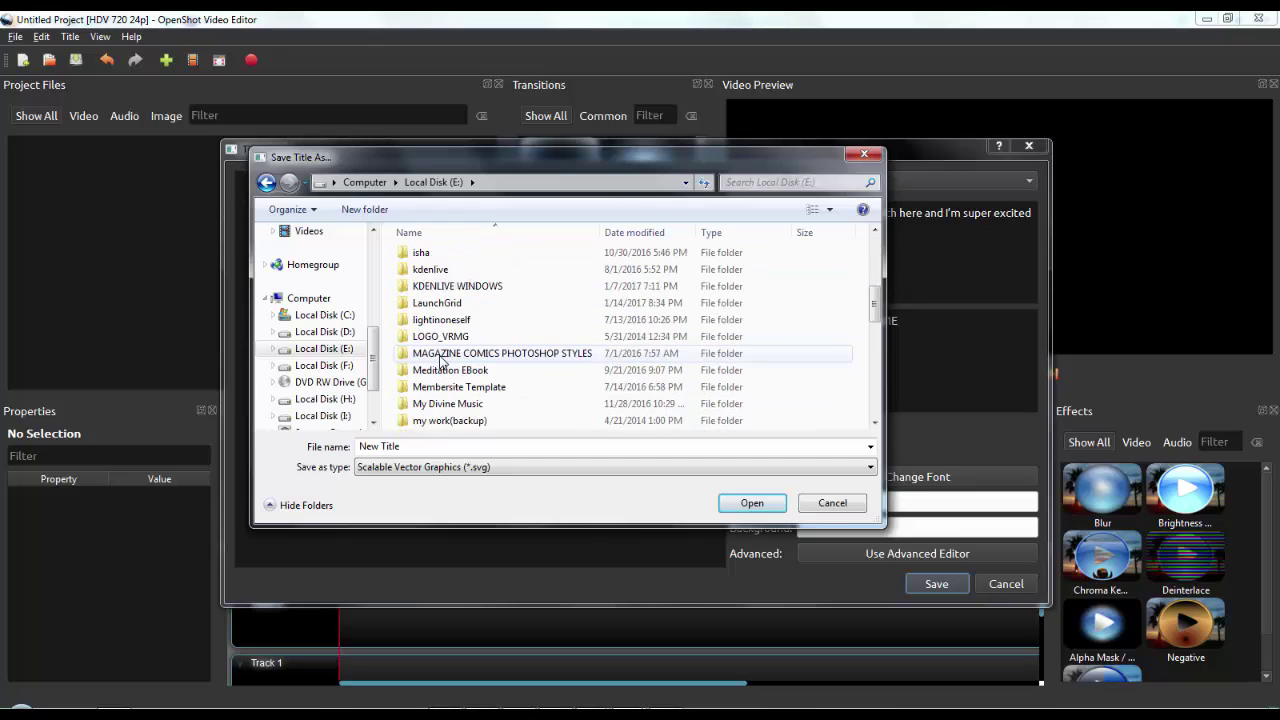
scroll(441, 361, up, 3)
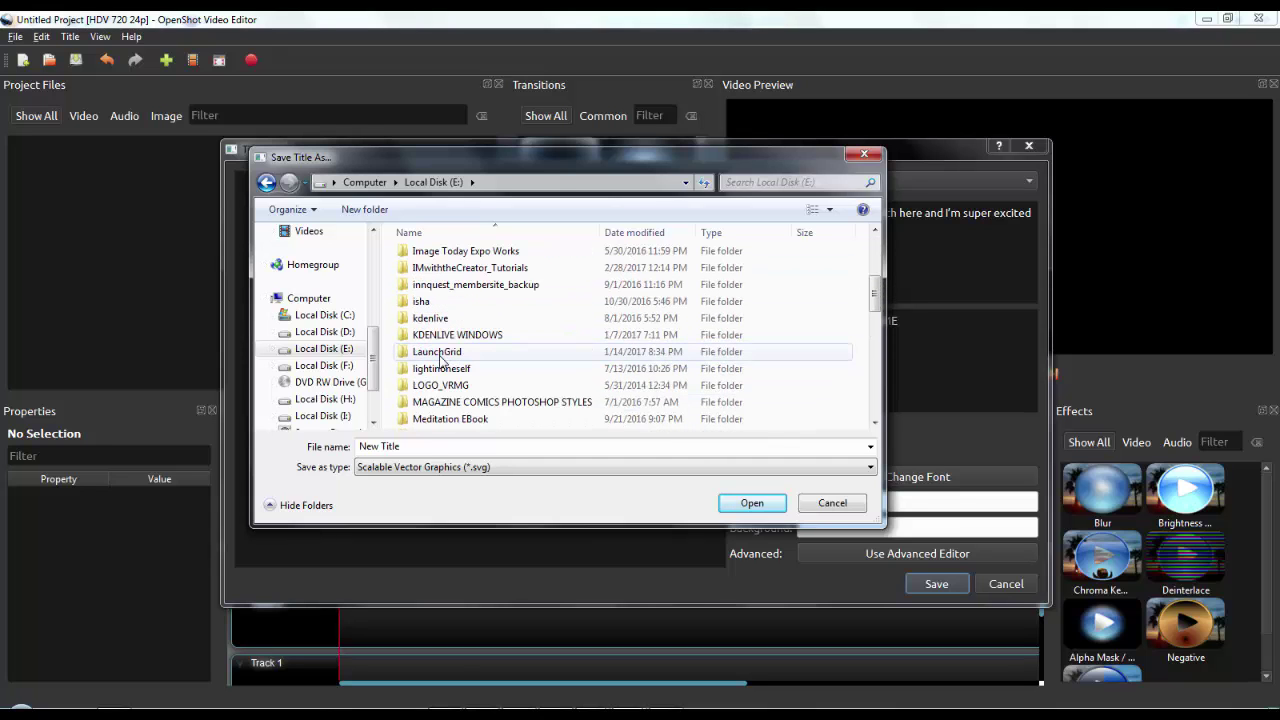
double_click(445, 267)
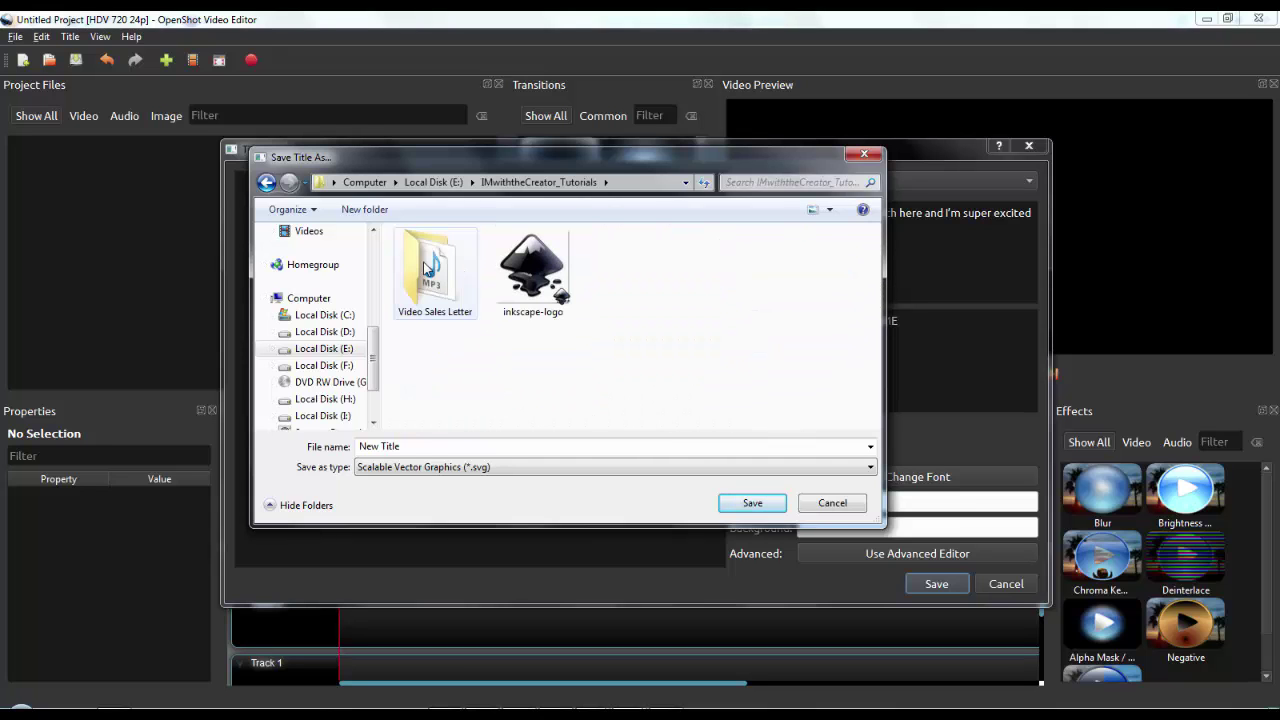
double_click(415, 285)
Name the title file First Slide and save it into the Video Sales Letter folder.
triple_click(420, 445)
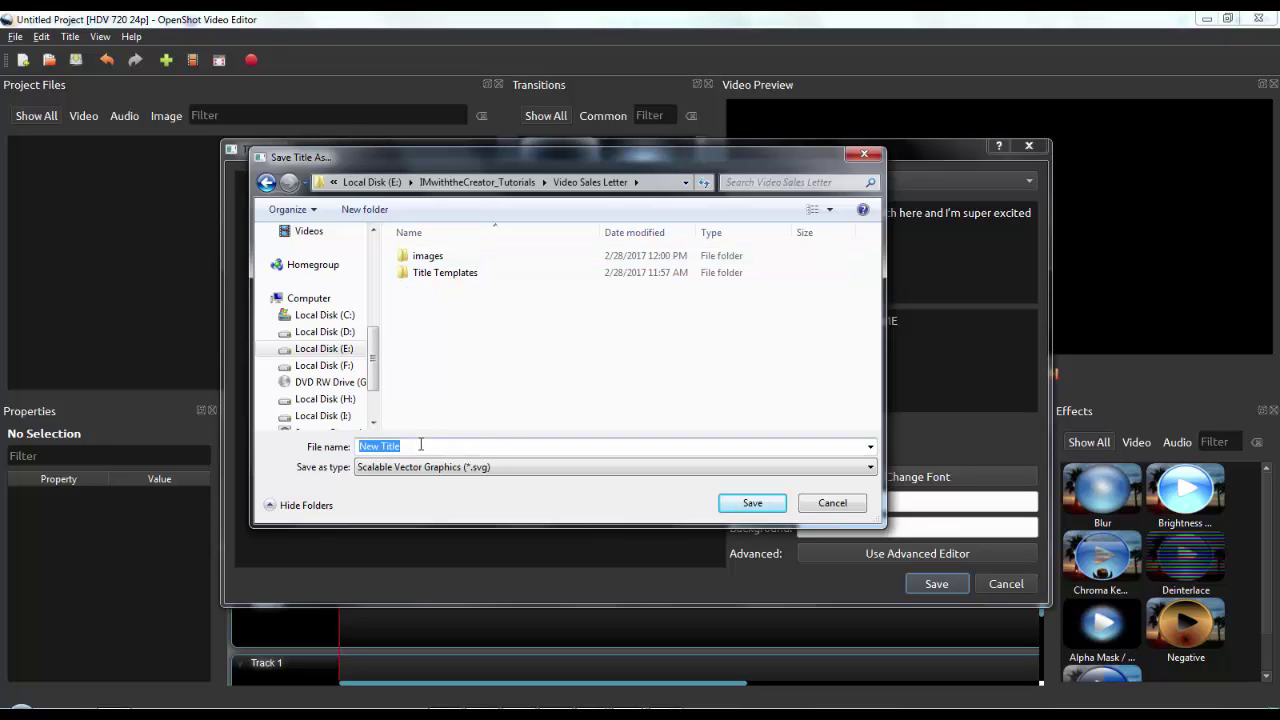
key(BackSpace)
text(First Slide)
key(Return)
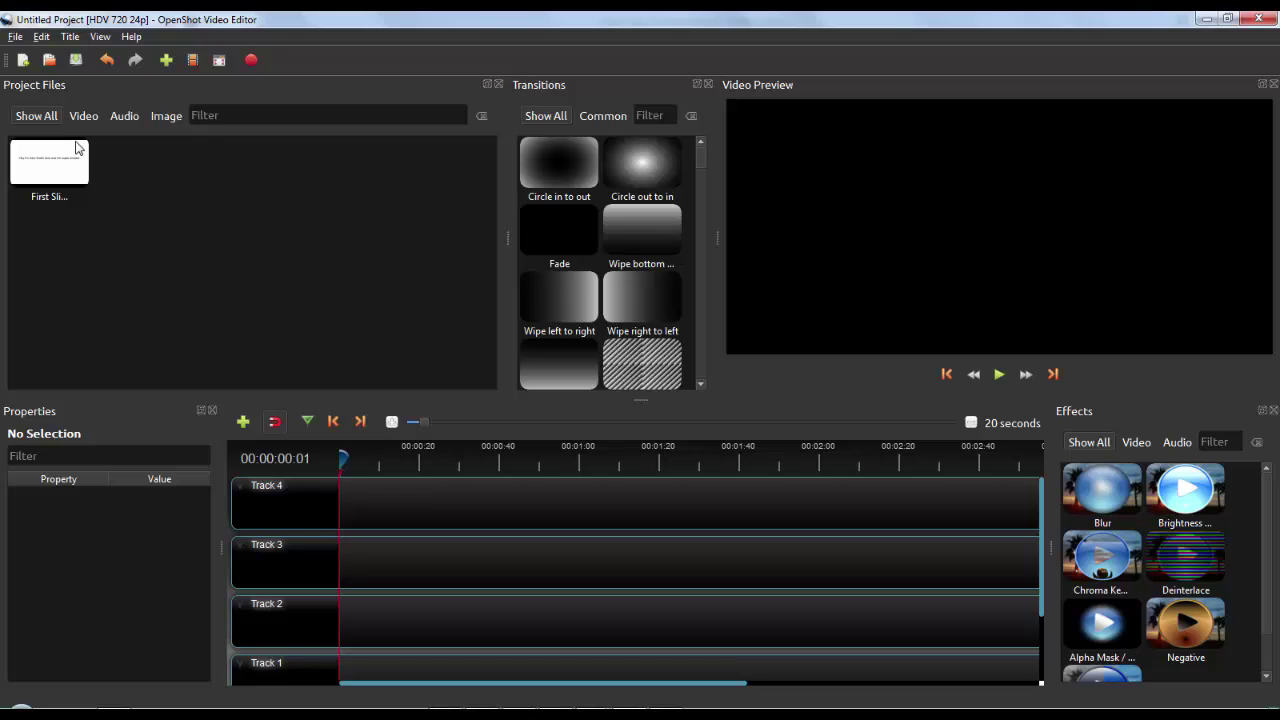
click(71, 37)
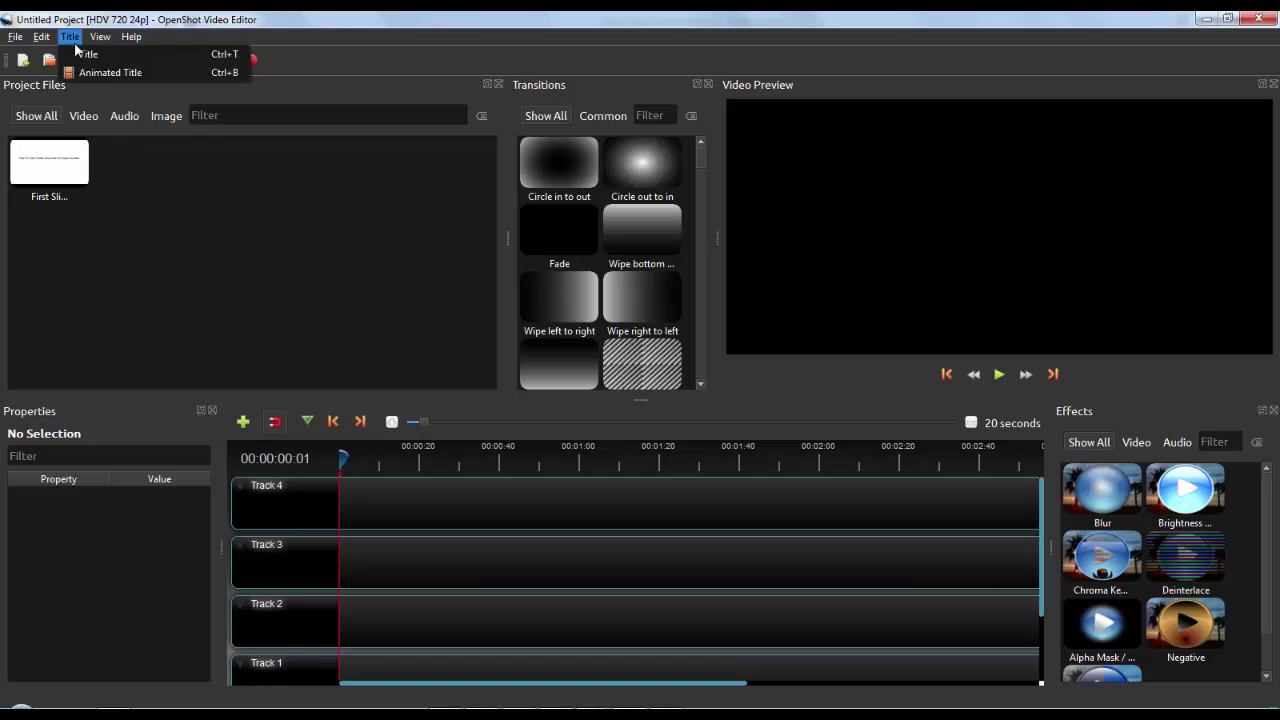
click(62, 170)
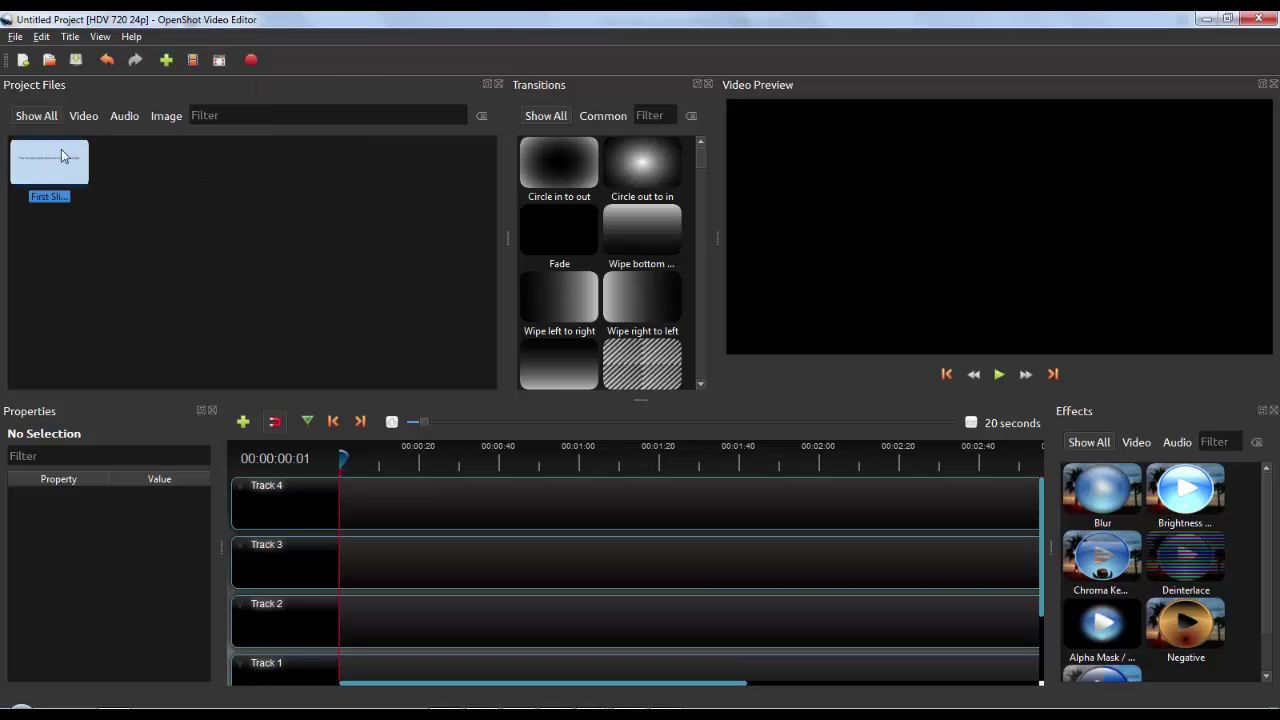
click(70, 37)
click(86, 55)
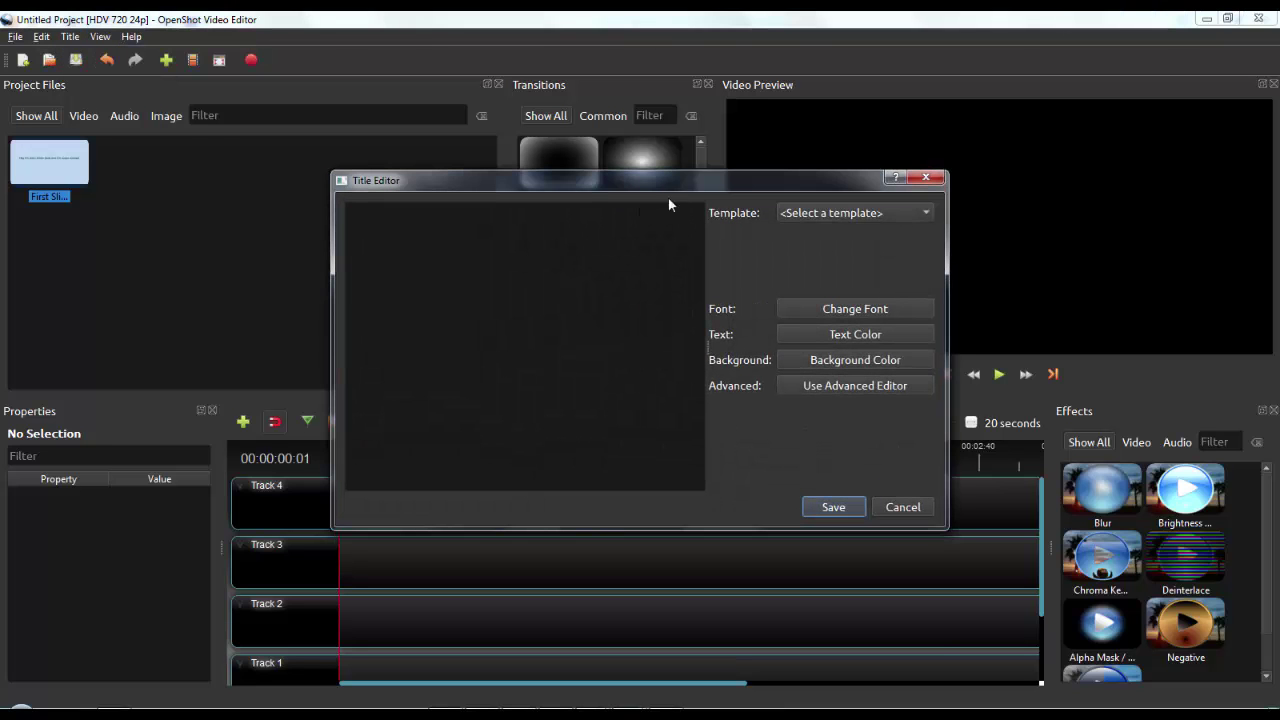
click(838, 213)
scroll(862, 412, down, 6)
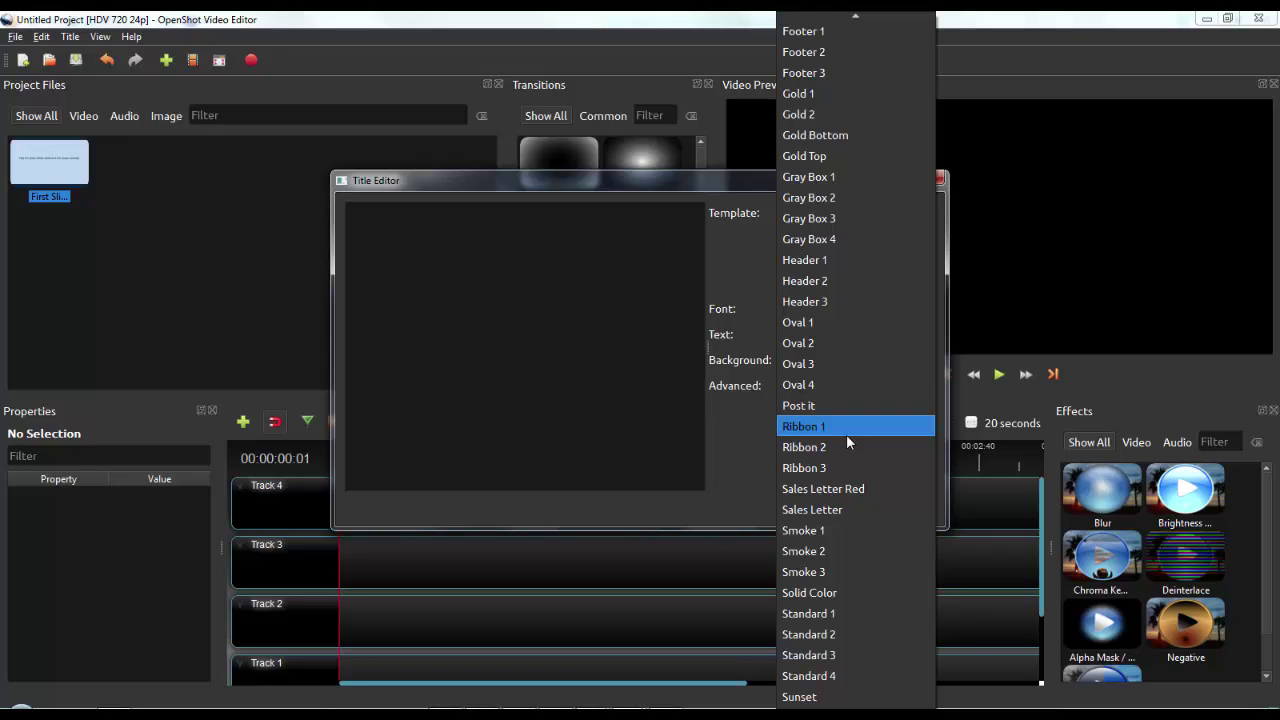
click(673, 177)
click(904, 512)
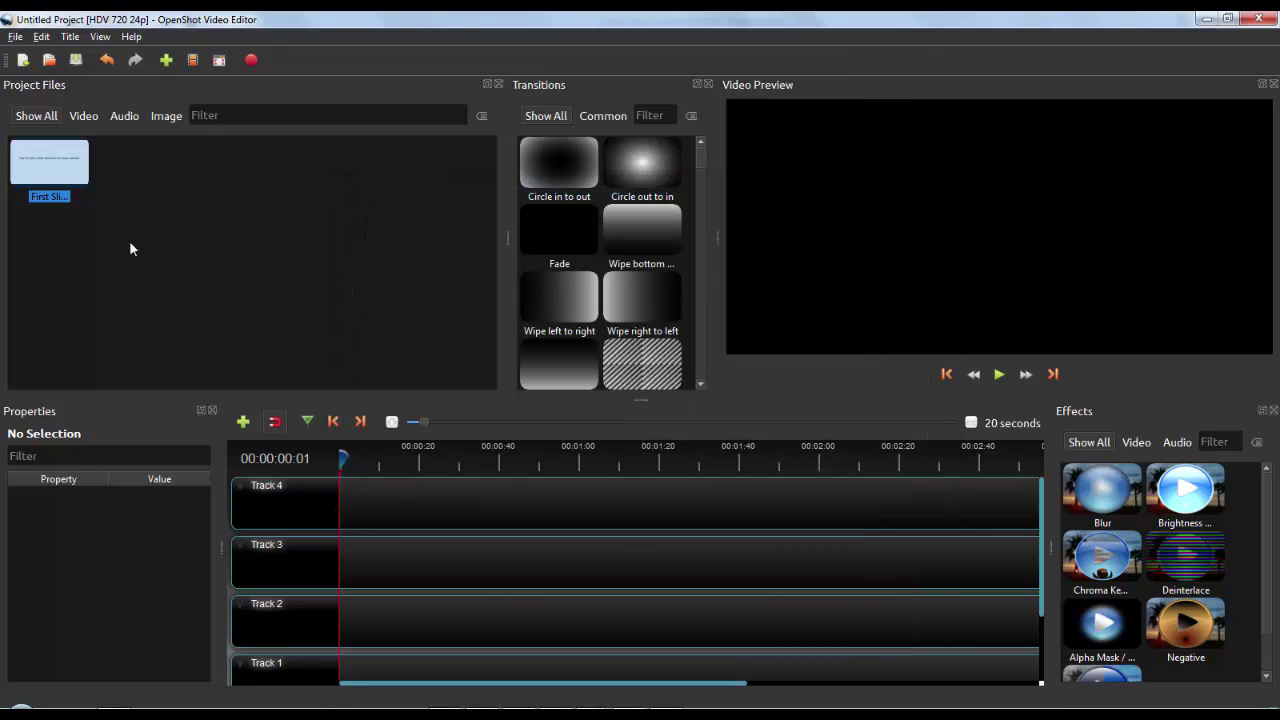
right_click(49, 158)
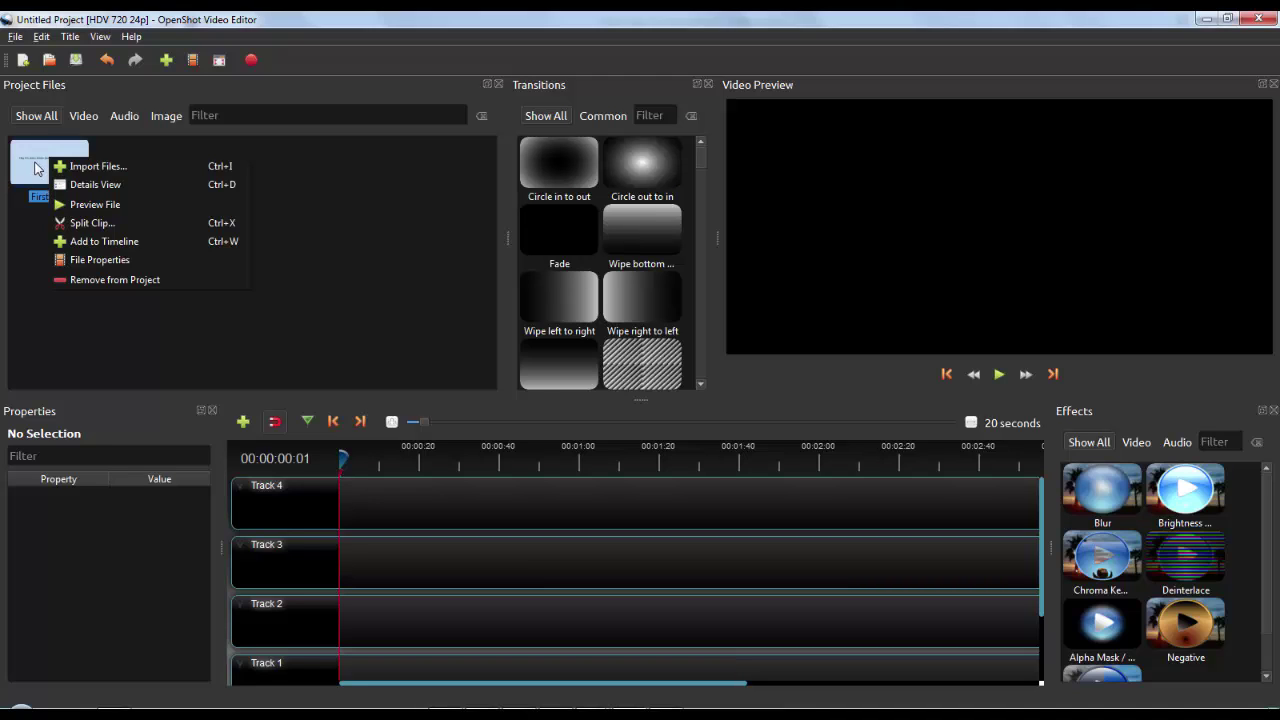
click(35, 168)
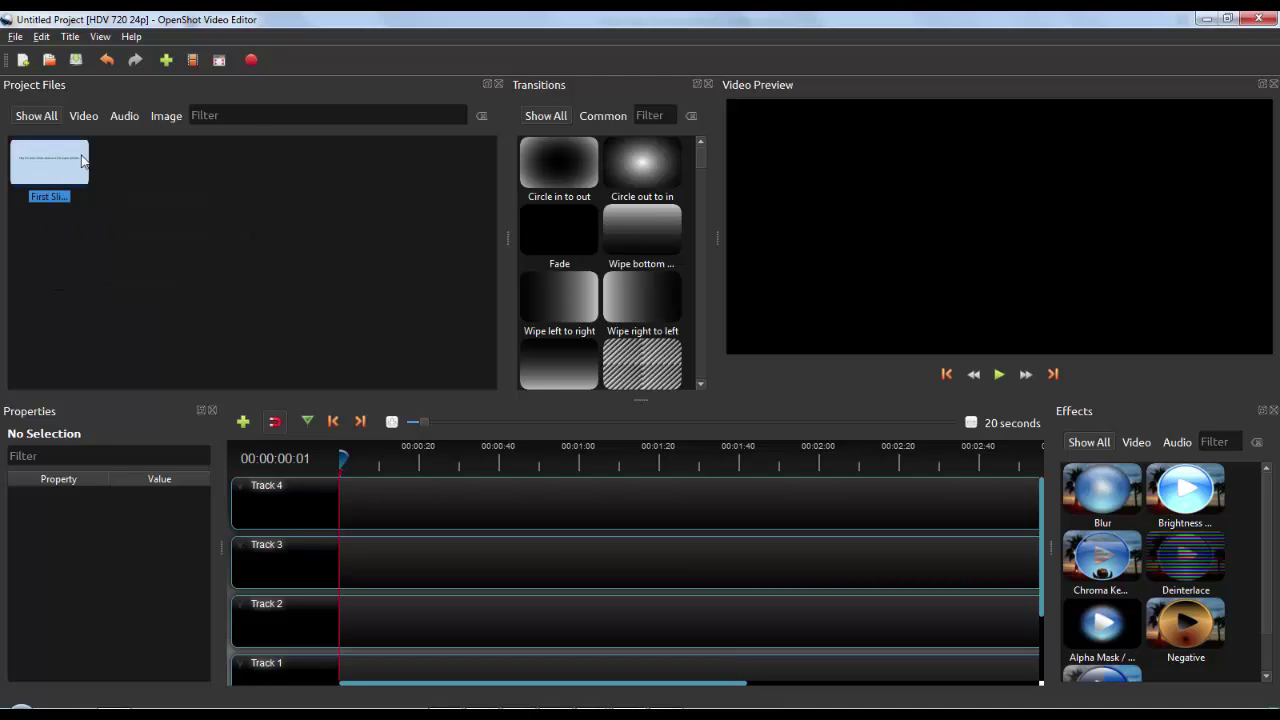
Create another title using the Sales Letter template and select its Line 1 sample text.
click(70, 36)
click(86, 47)
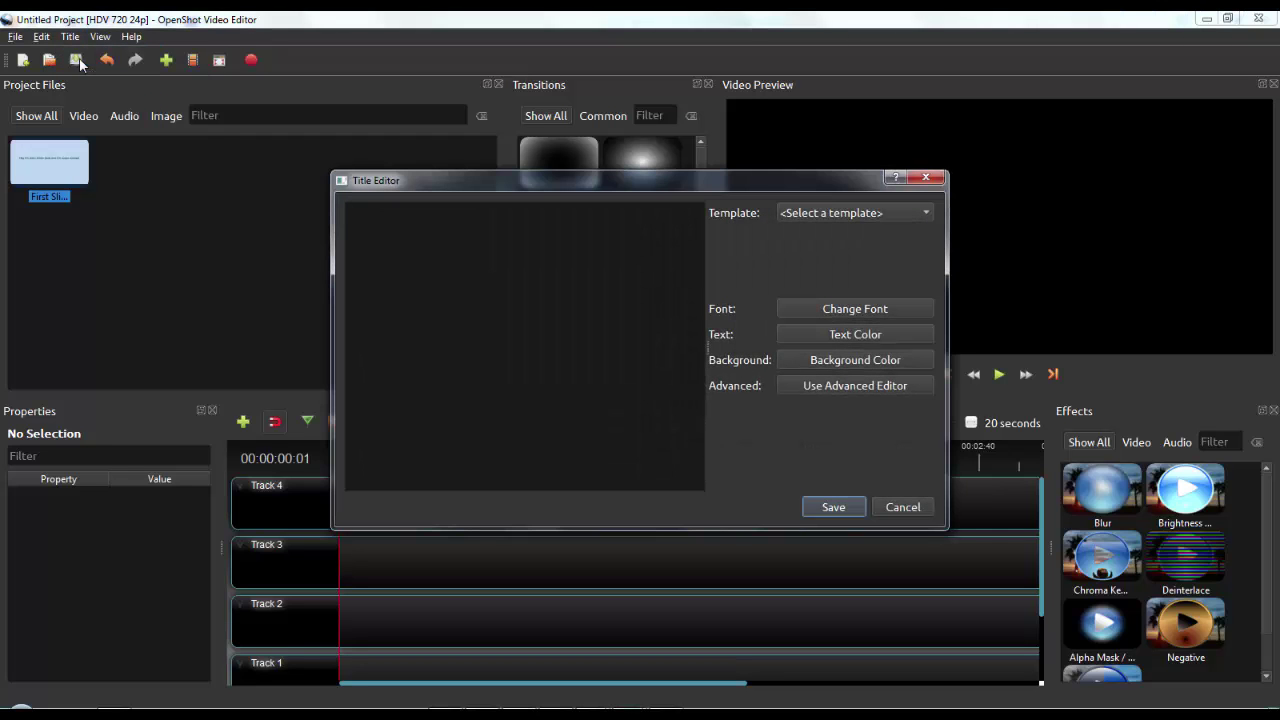
click(828, 214)
scroll(889, 508, down, 6)
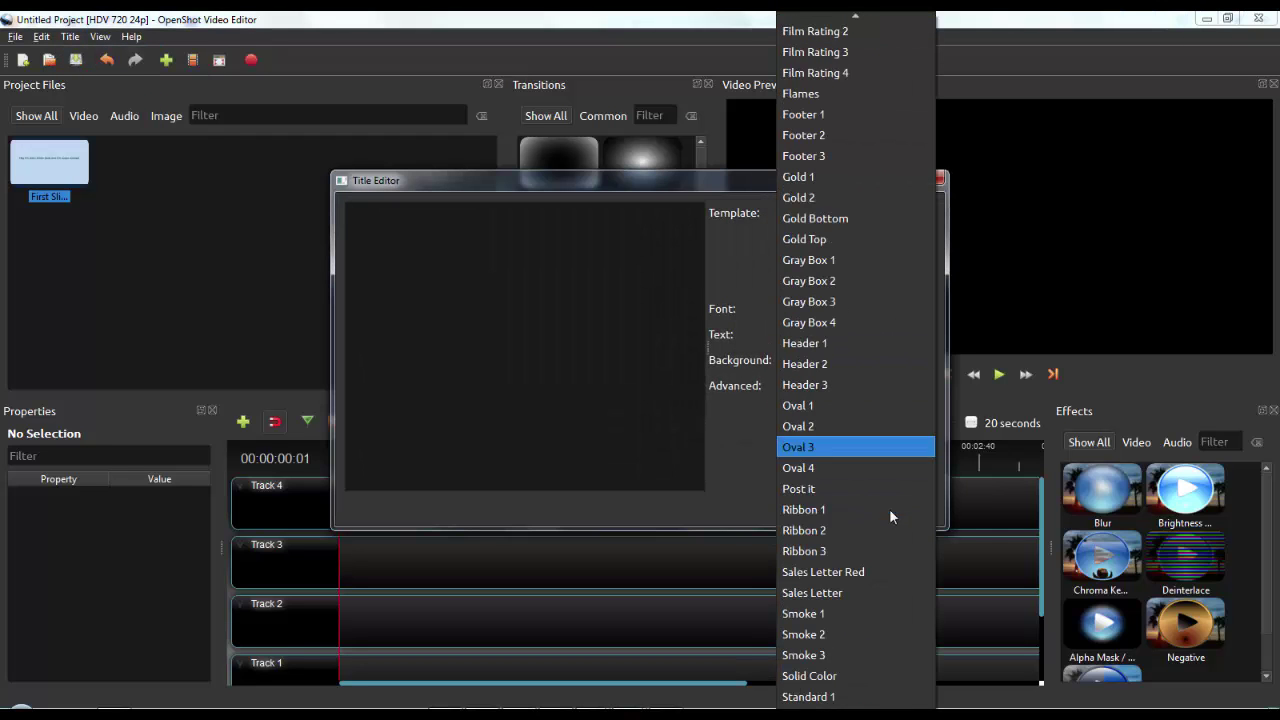
click(809, 512)
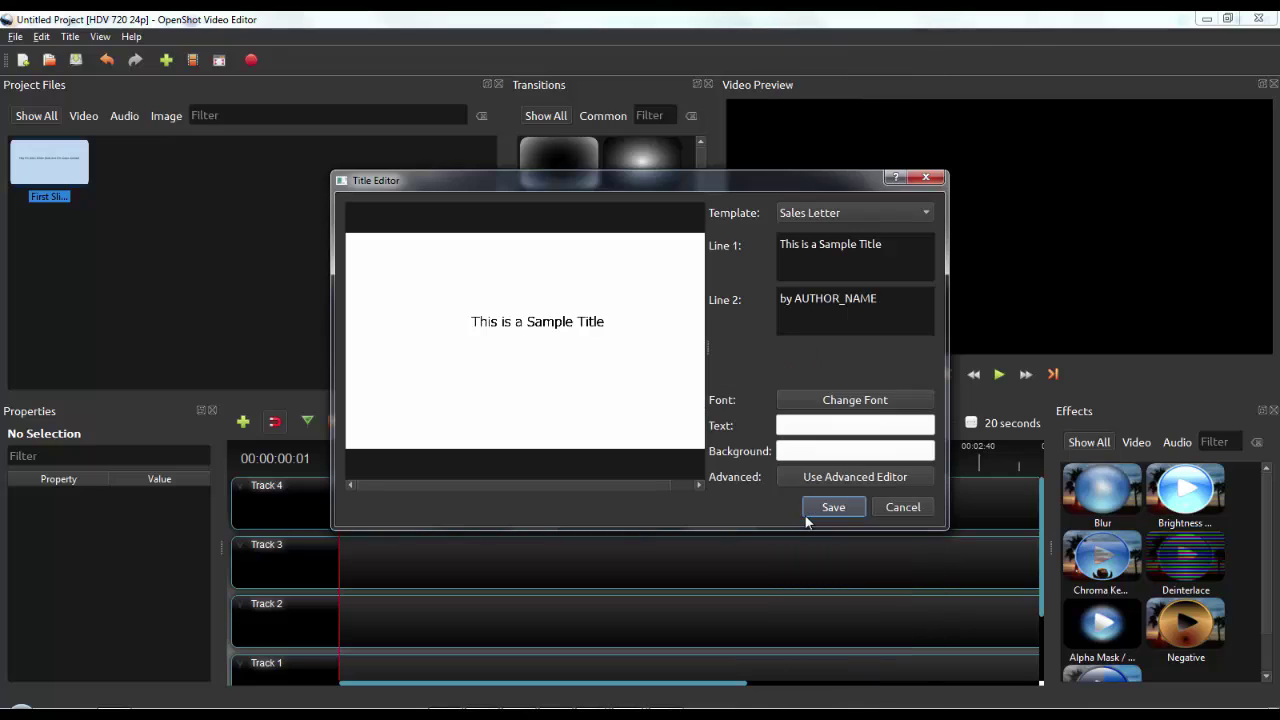
drag(888, 243, 779, 244)
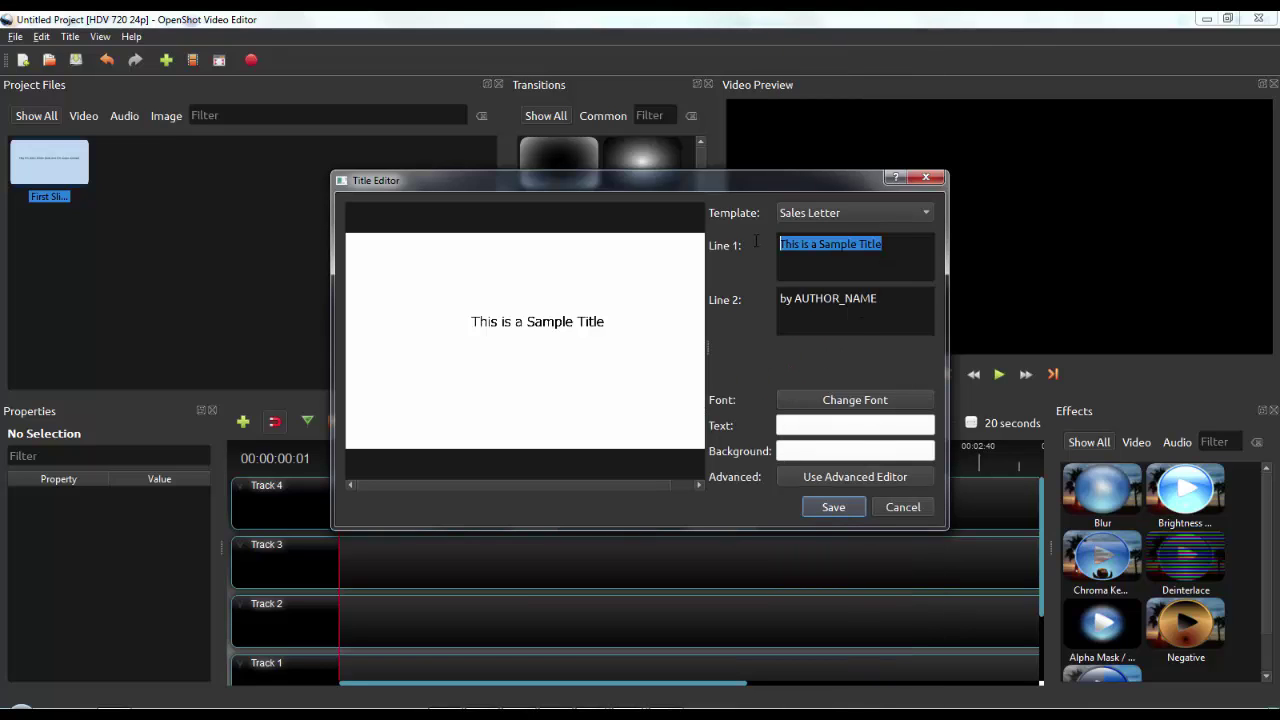
Open the title in the advanced editor, Inkscape, and replace the sample text with "Buy it Now".
click(825, 479)
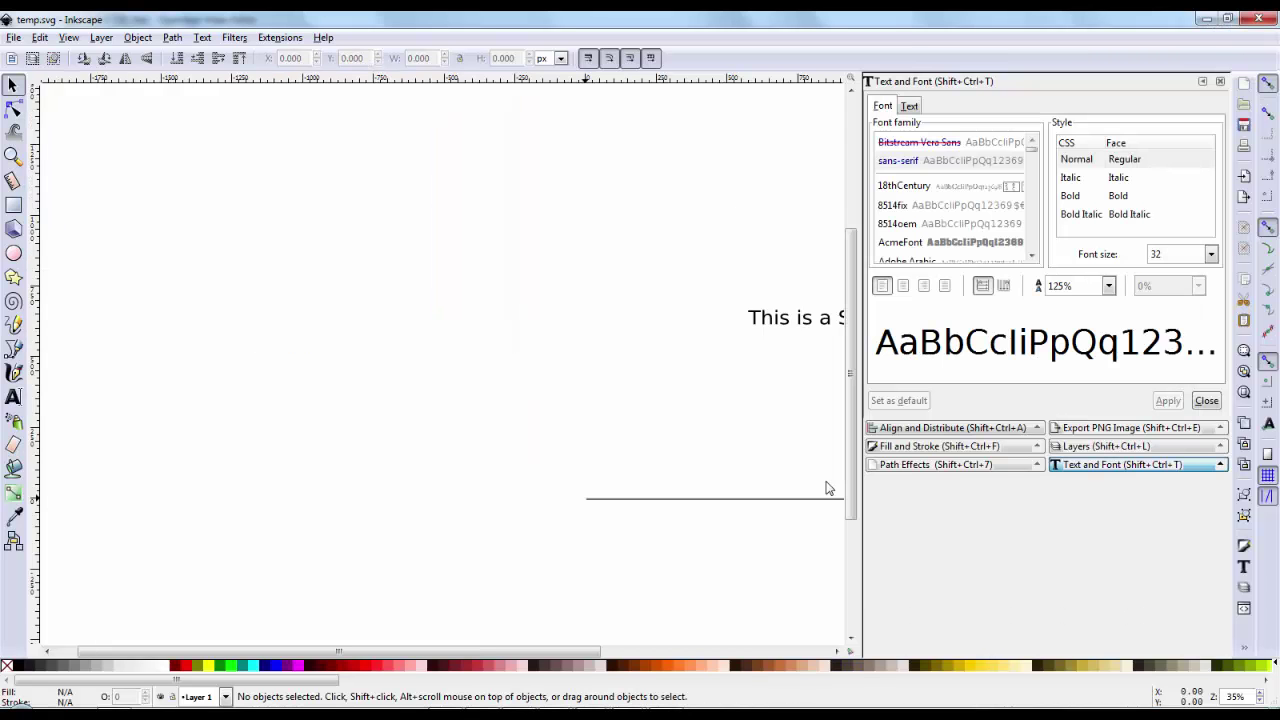
drag(517, 654, 665, 653)
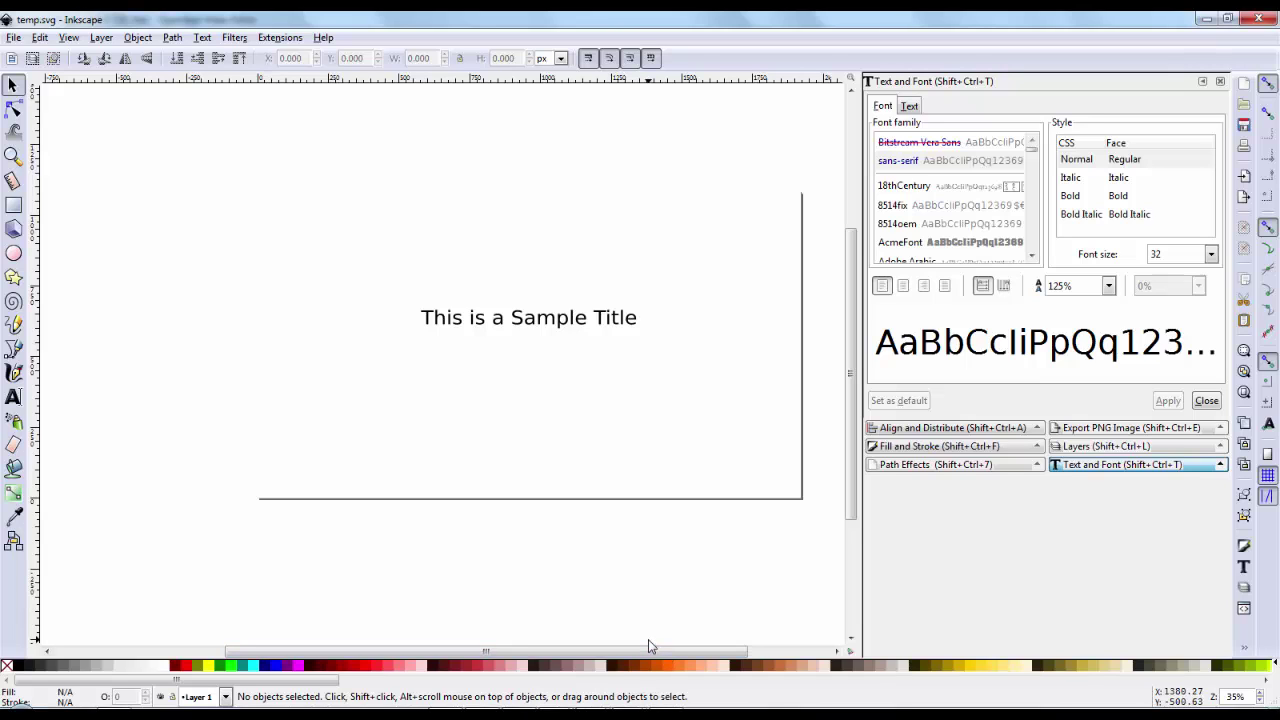
click(566, 332)
click(538, 318)
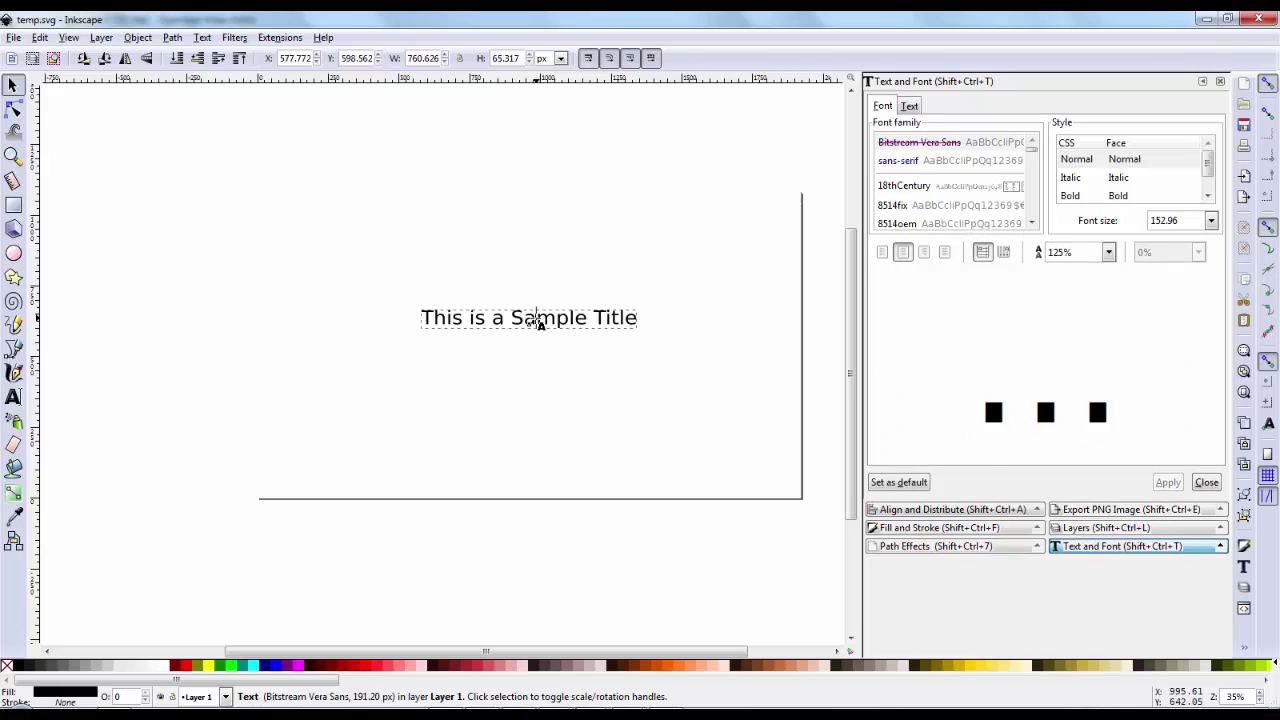
double_click(536, 318)
drag(421, 318, 634, 318)
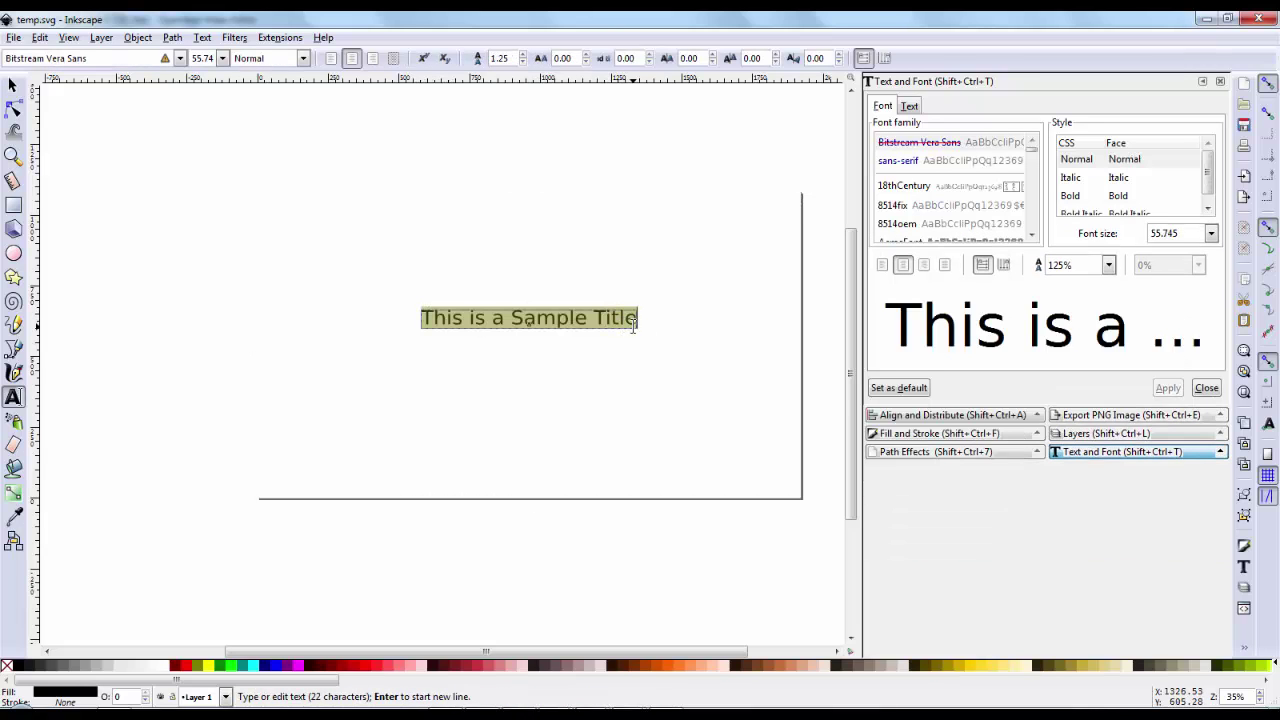
key(BackSpace)
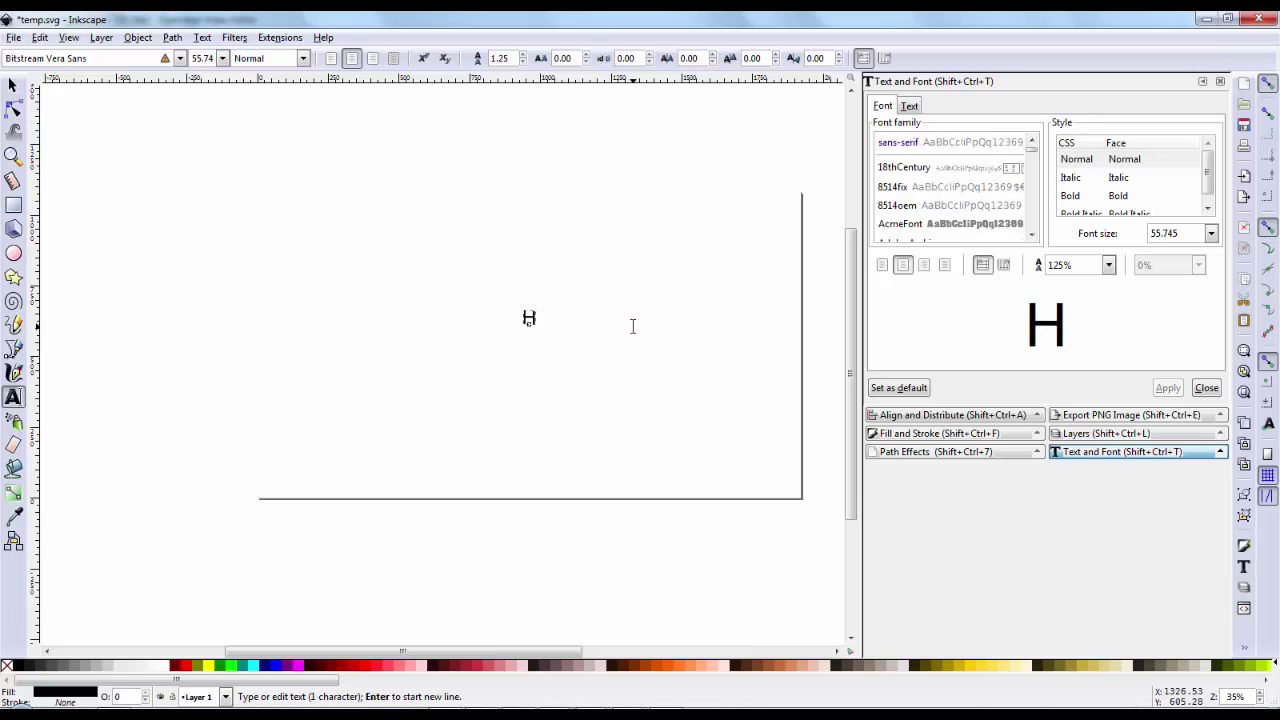
text(Bu)
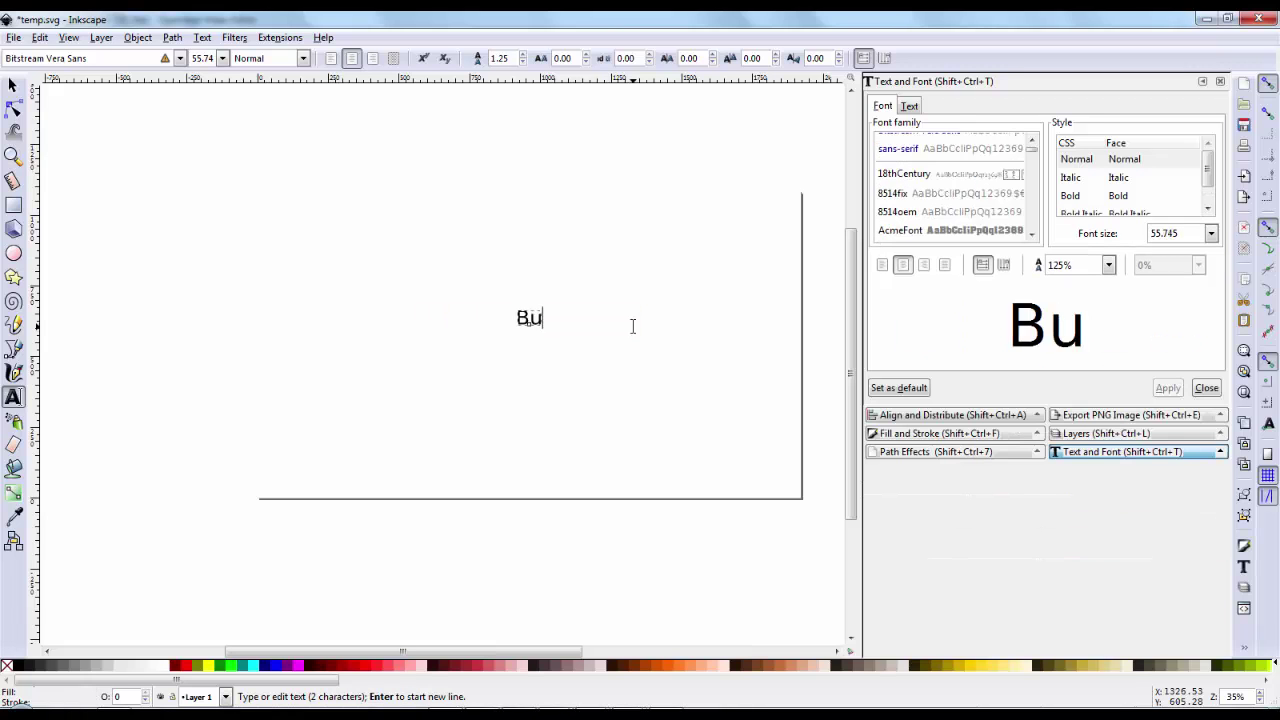
text(y it Now)
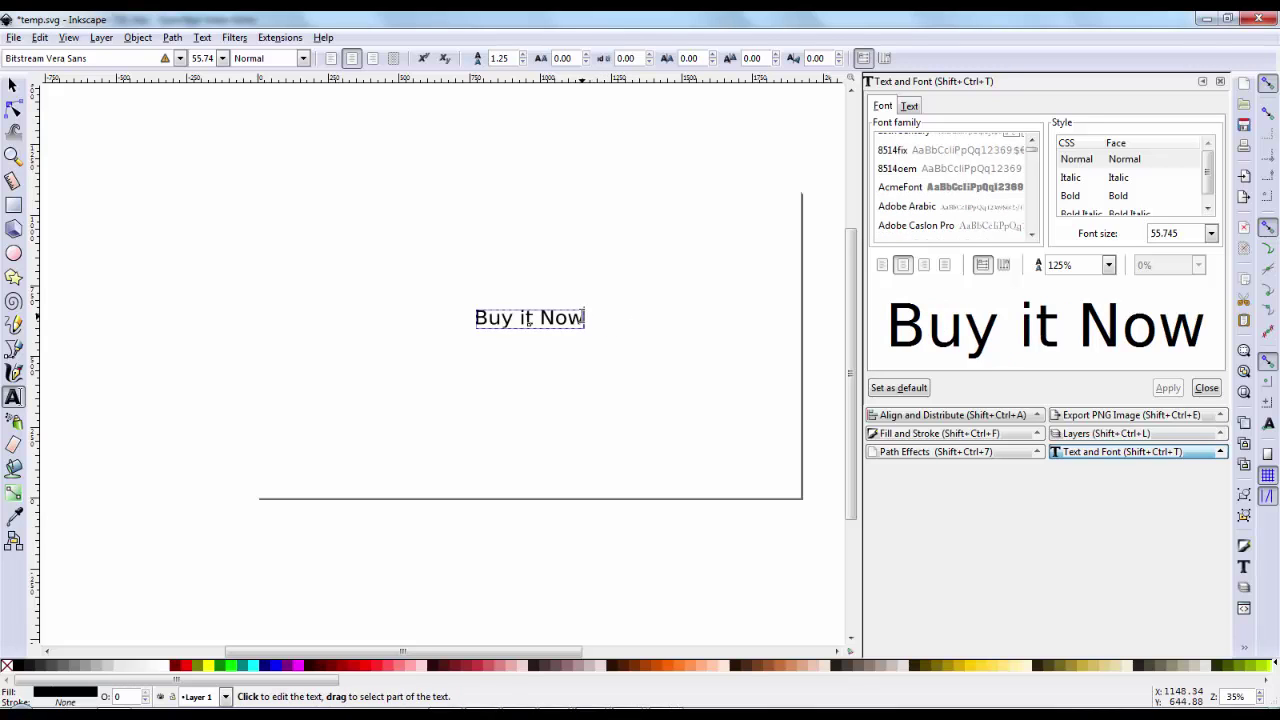
Change the fill colour of the whole "Buy it Now" text to red.
drag(586, 318, 468, 316)
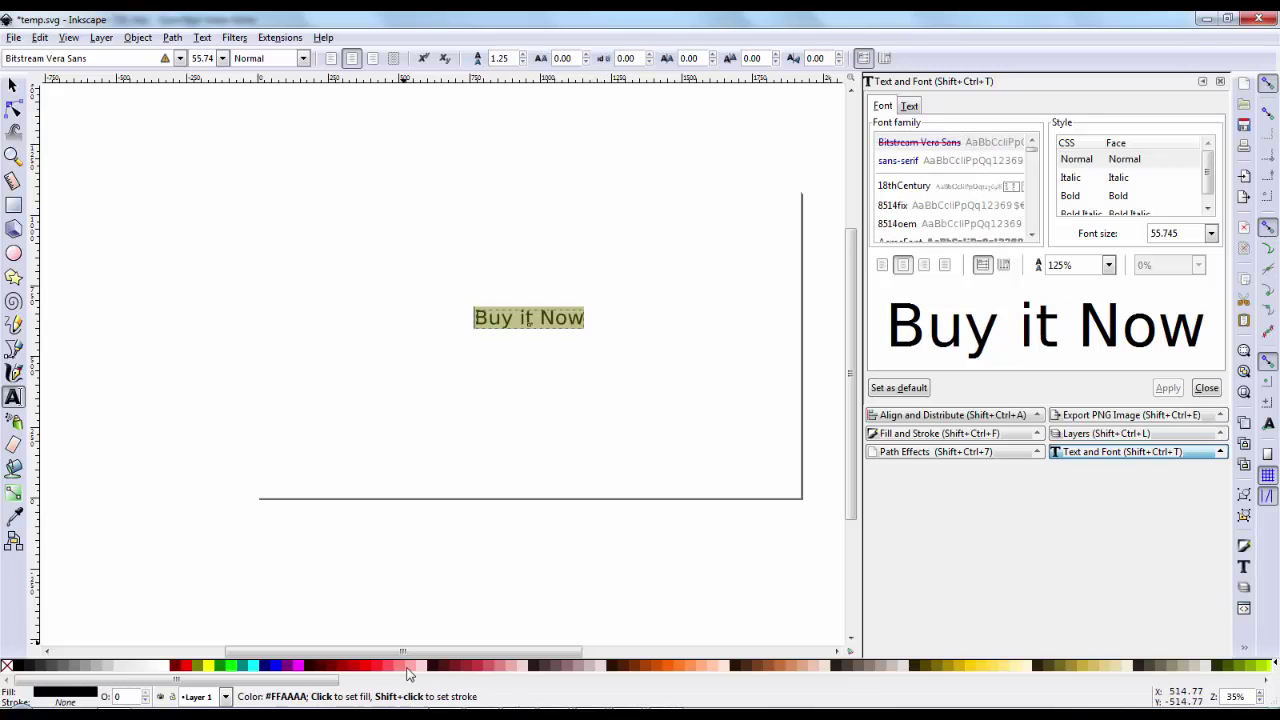
click(375, 666)
click(366, 404)
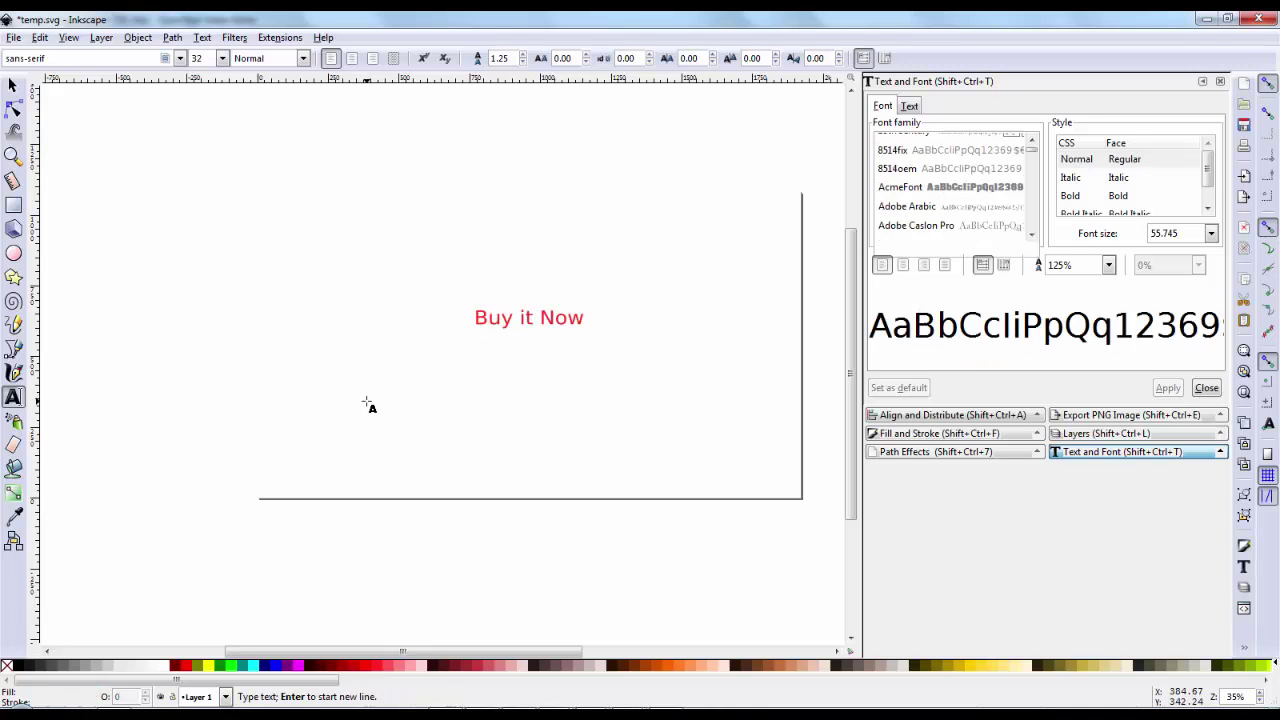
Save temp.svg and close Inkscape to return to OpenShot's Title Editor.
click(12, 38)
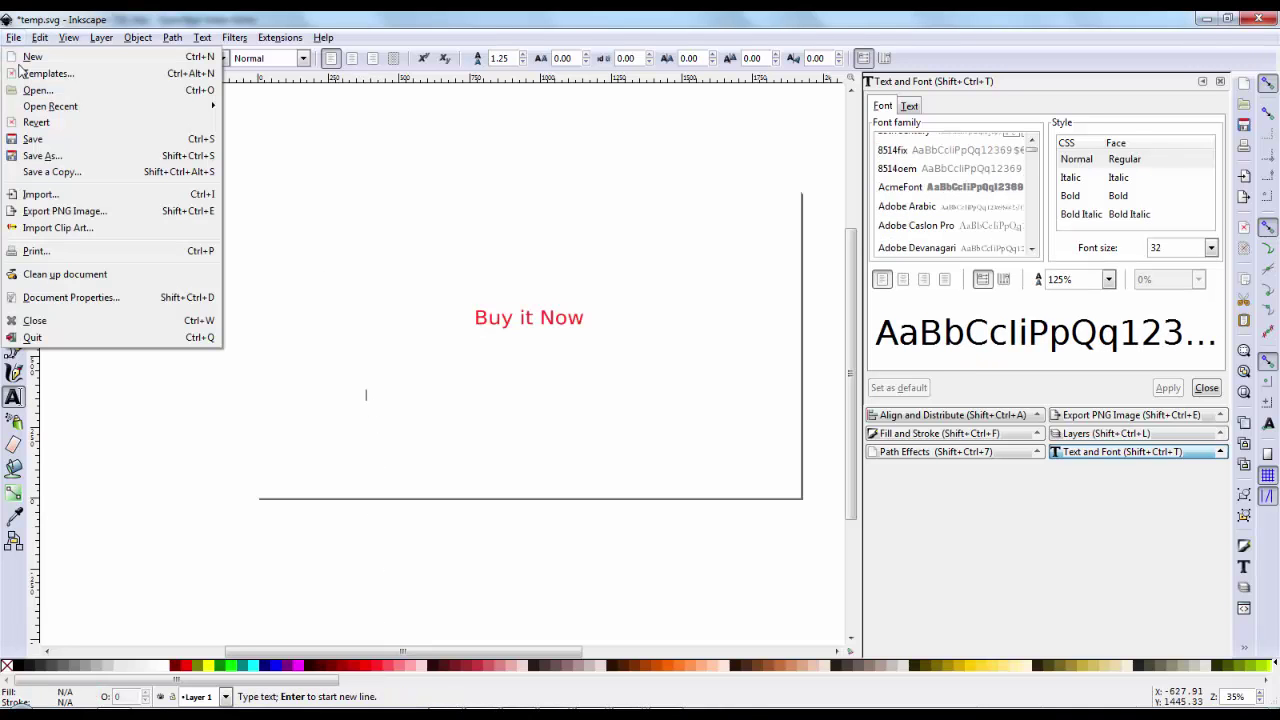
click(33, 150)
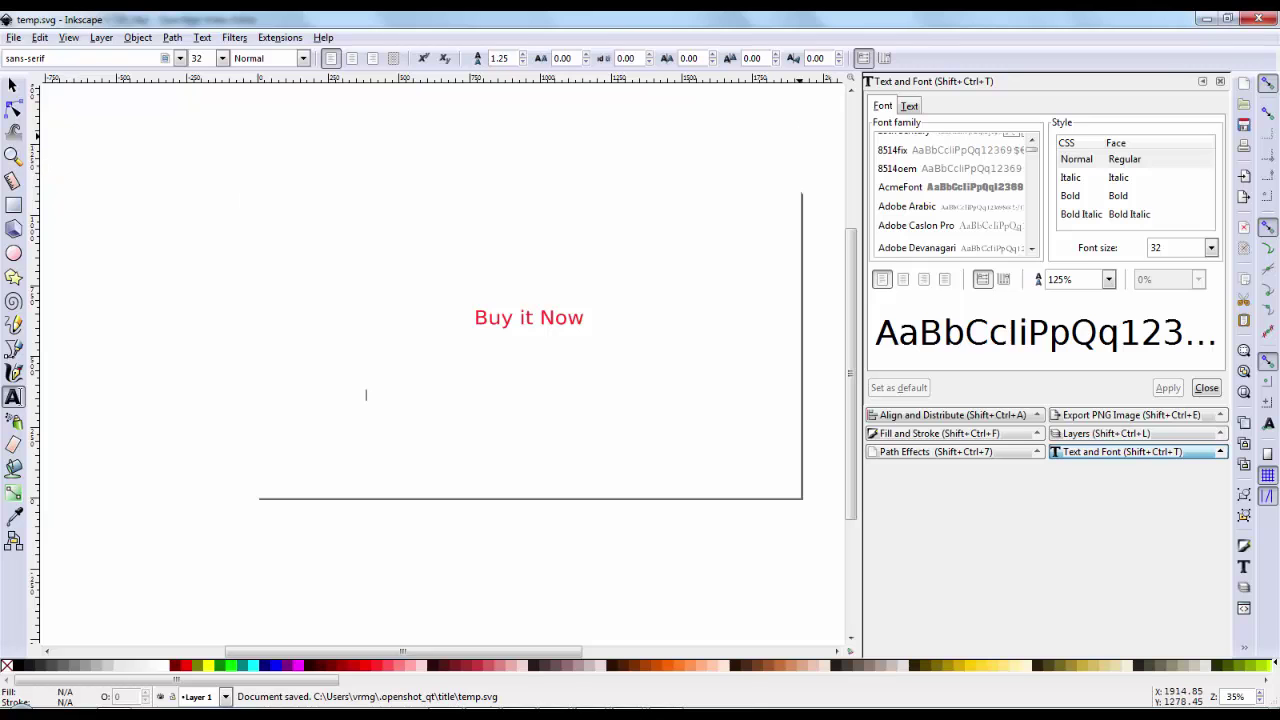
click(1250, 18)
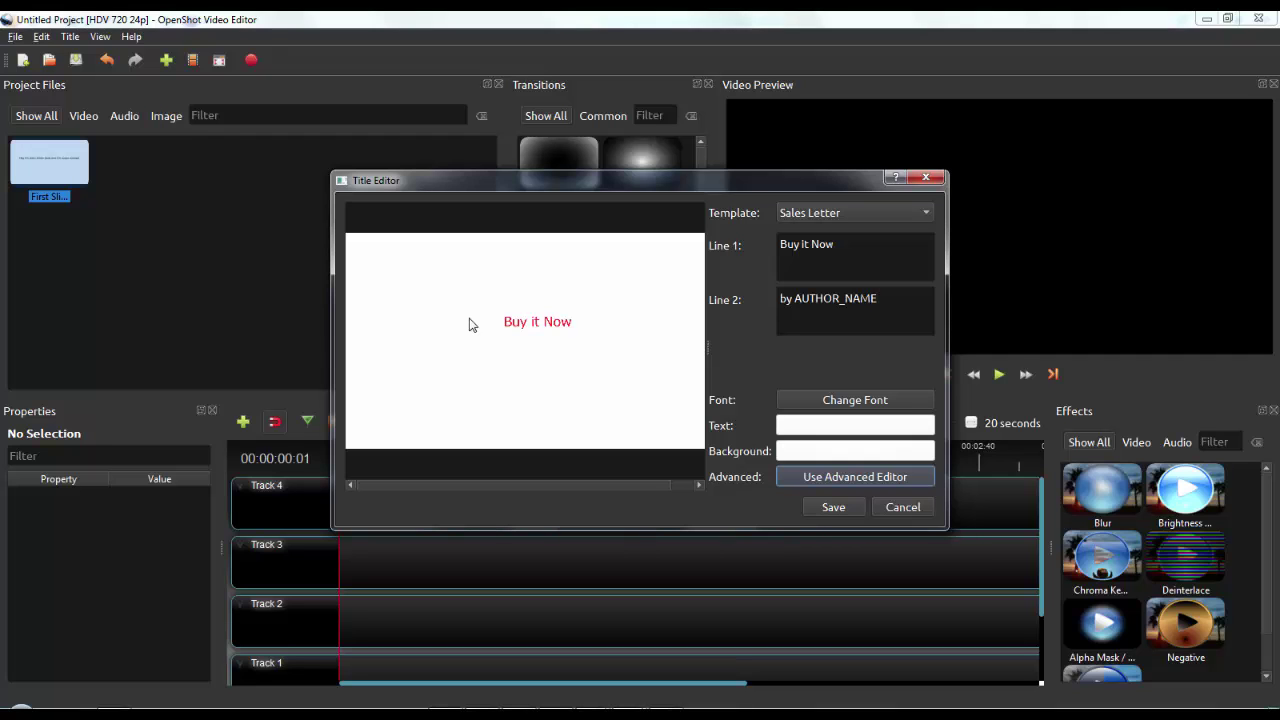
Start saving the "Buy it Now" title and choose the Video Sales Letter folder inside IMwiththeCreator_Tutorials on drive E: as its destination.
click(832, 507)
scroll(418, 385, down, 5)
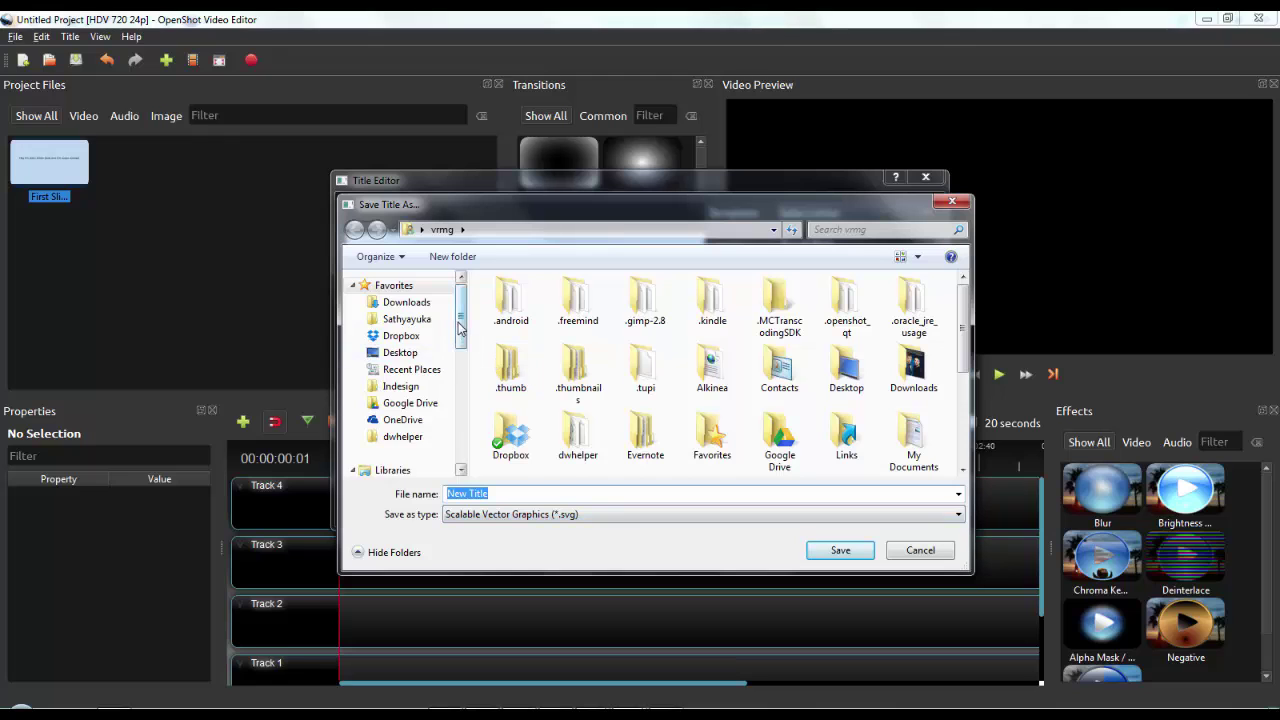
click(418, 380)
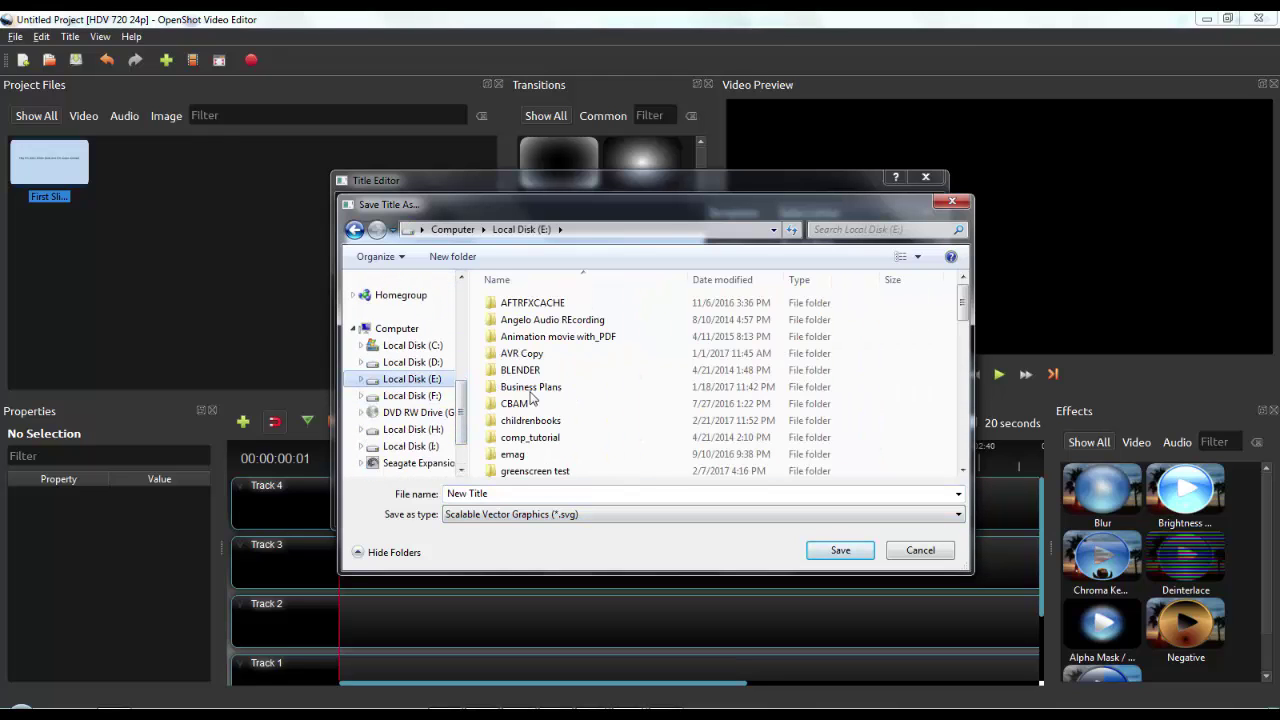
scroll(537, 367, down, 5)
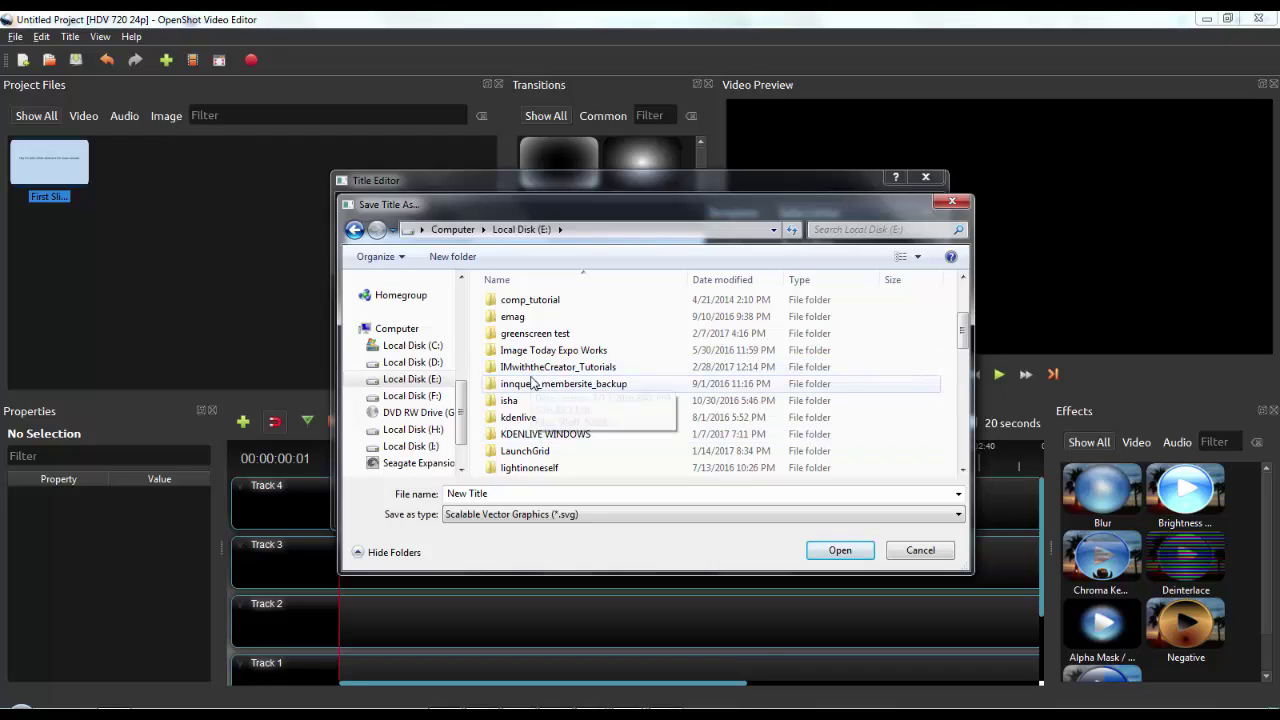
double_click(540, 367)
double_click(524, 325)
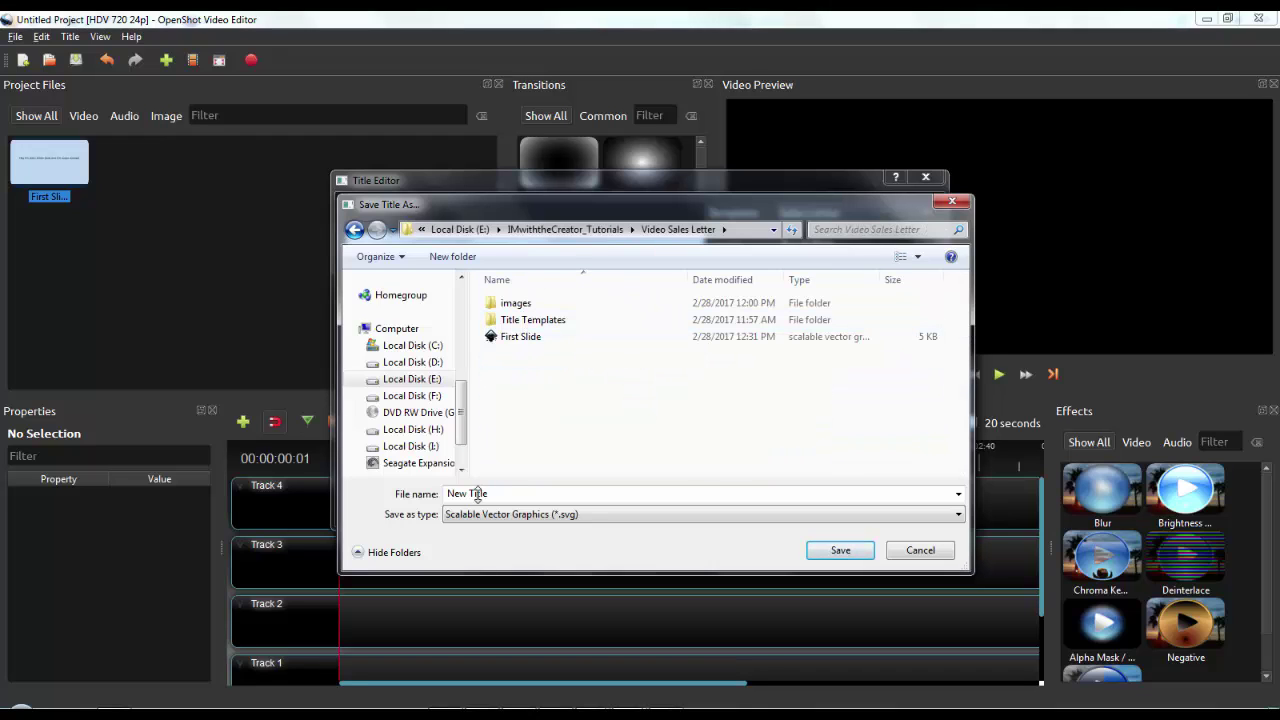
Name the title file "buy it now" and save it in the Video Sales Letter folder.
click(507, 494)
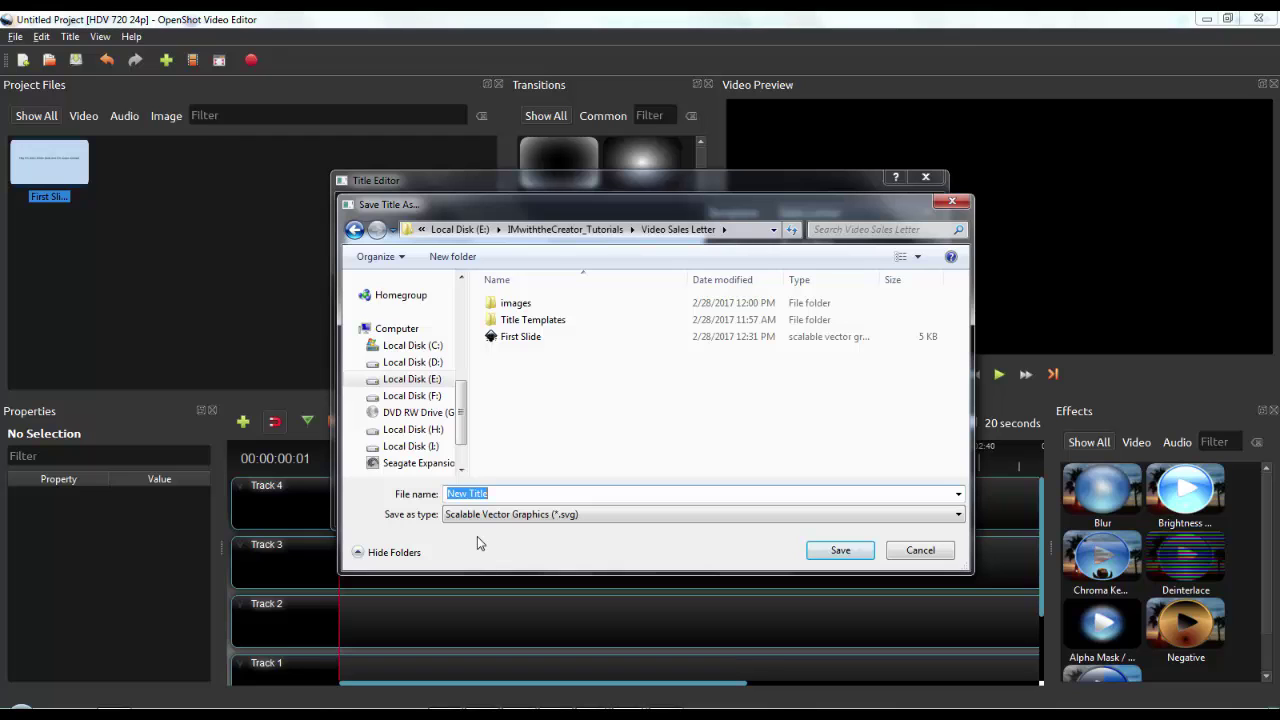
text(buy it now)
key(Return)
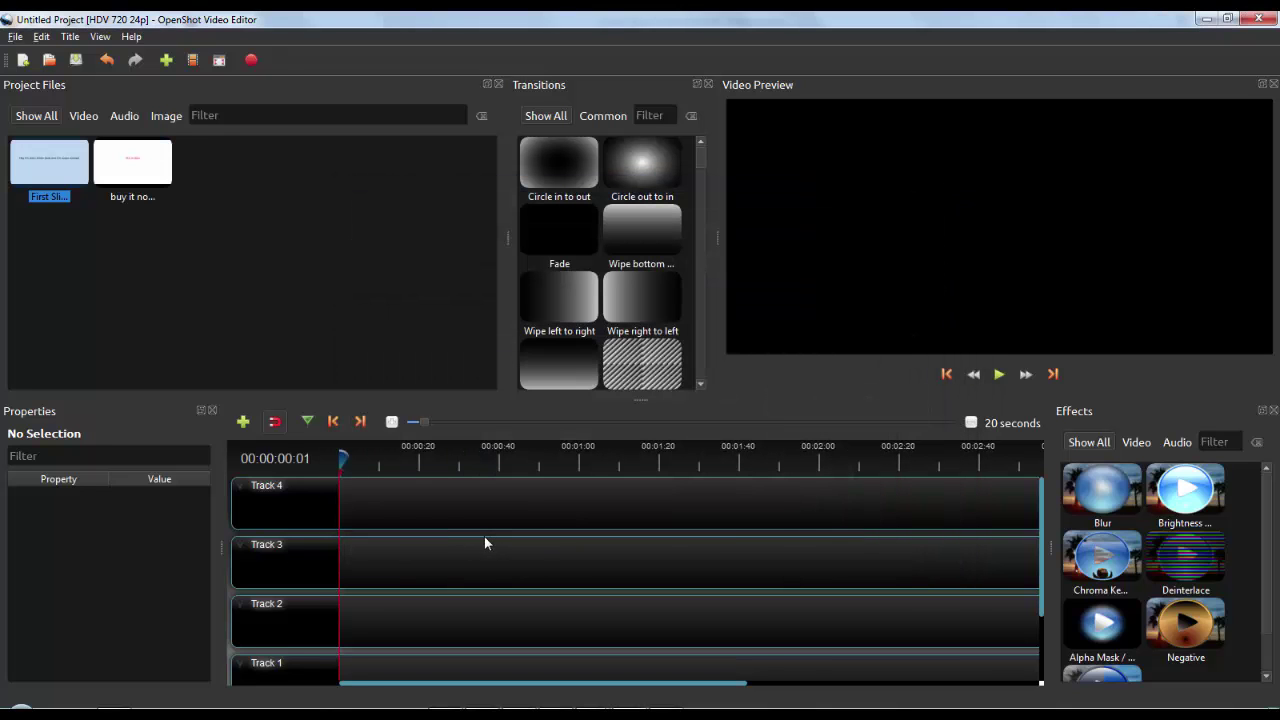
Switch to the Video Sales Formula PDF in Foxit Reader and select the phrase "I have a very" in the first template paragraph.
key(alt+Tab)
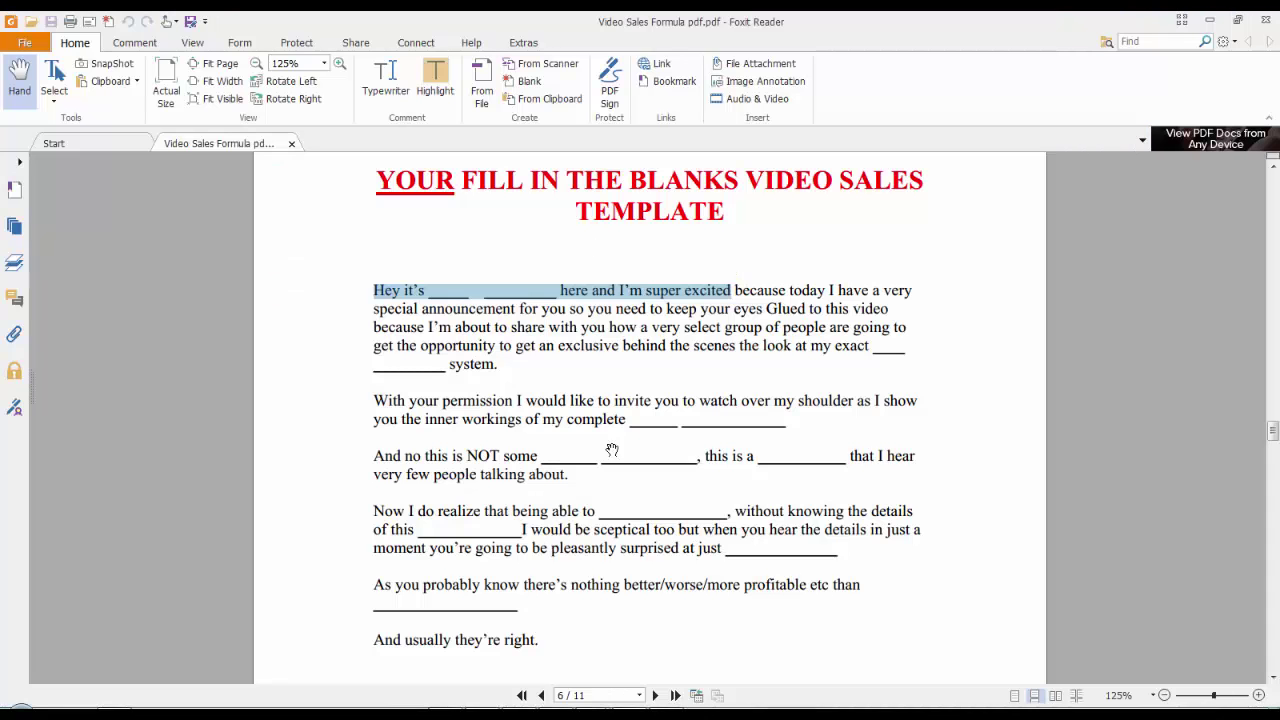
scroll(585, 430, down, 1)
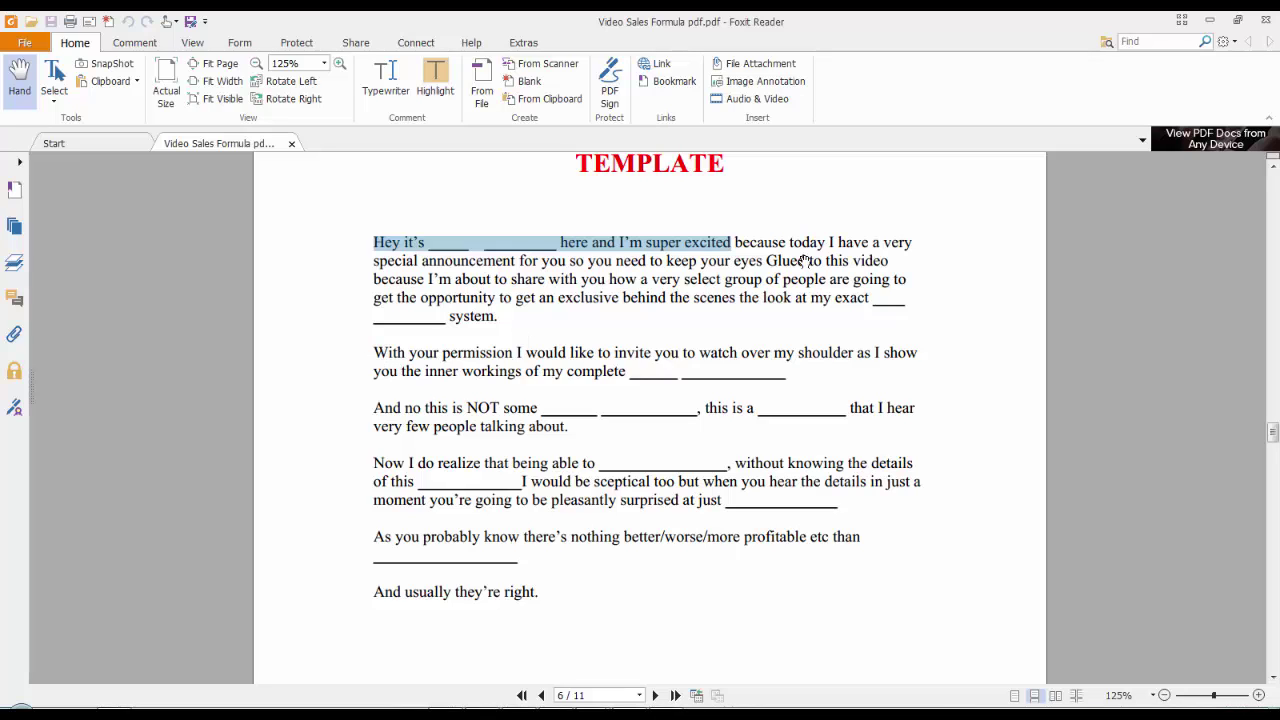
click(770, 258)
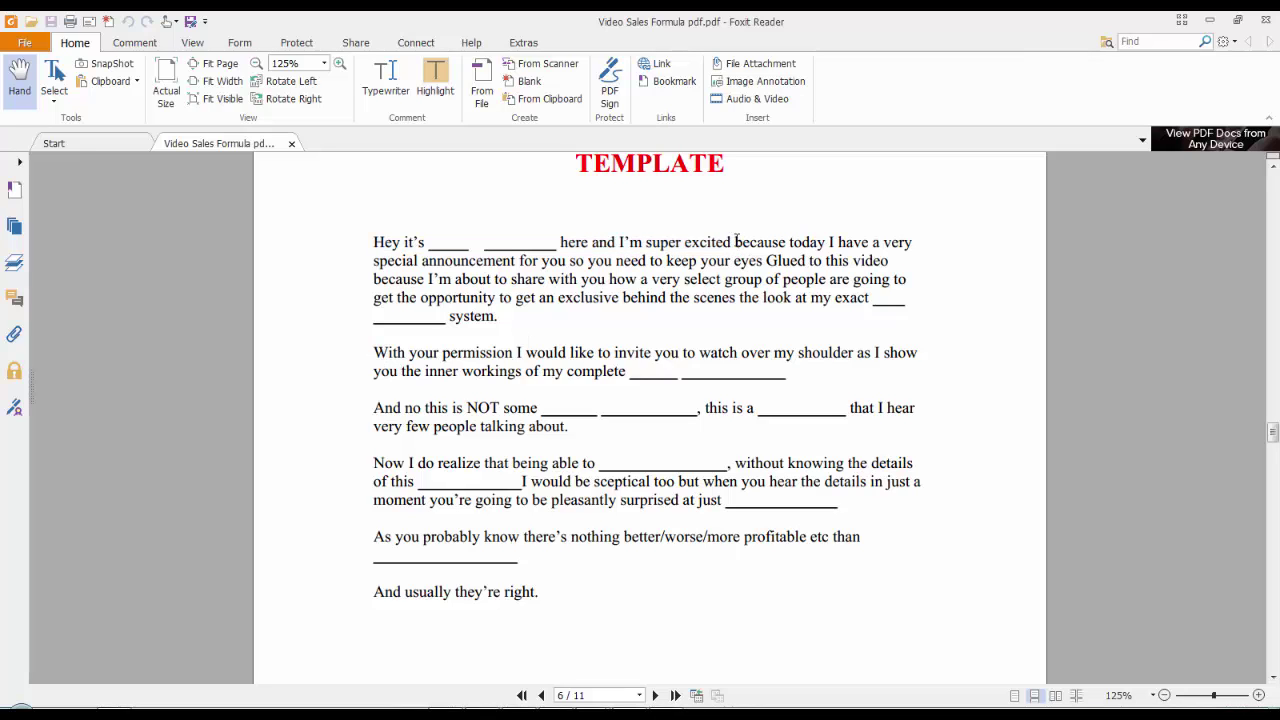
drag(829, 243, 915, 247)
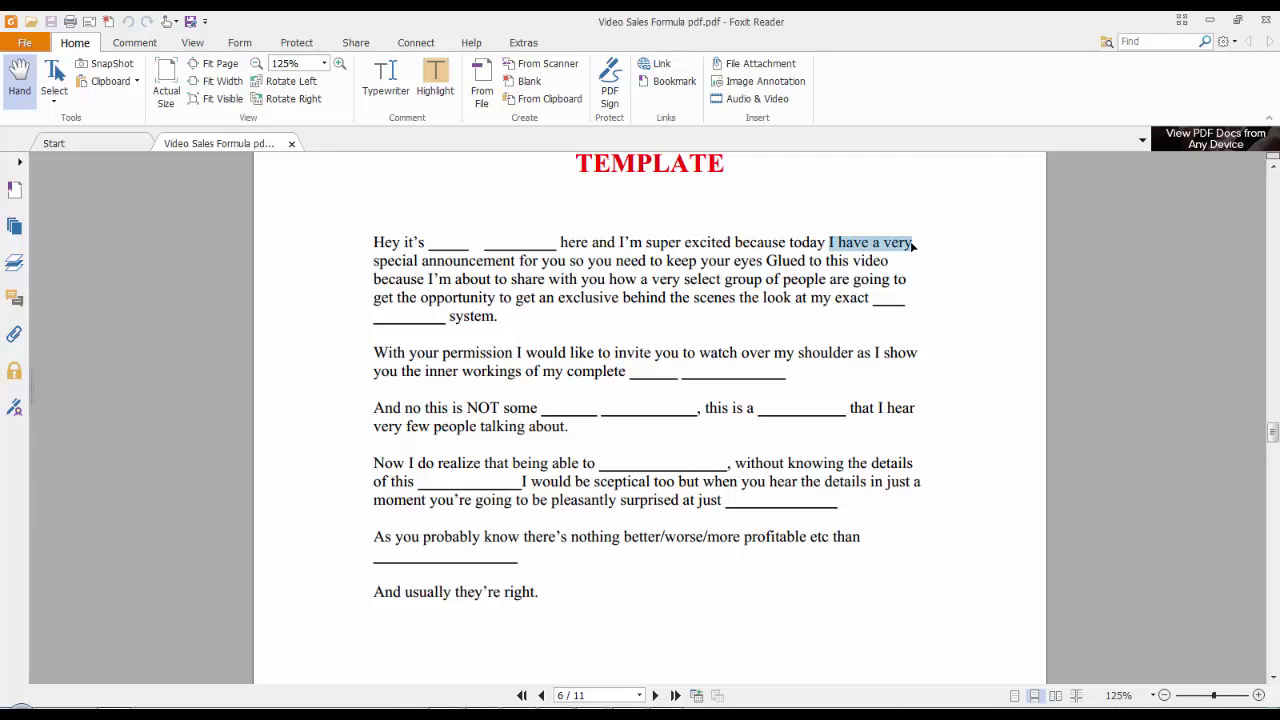
Switch to OpenShot, create a title from the Sales Letter Red template in an enlarged editor window, and set Line 1 to "I have a very".
key(alt+Tab)
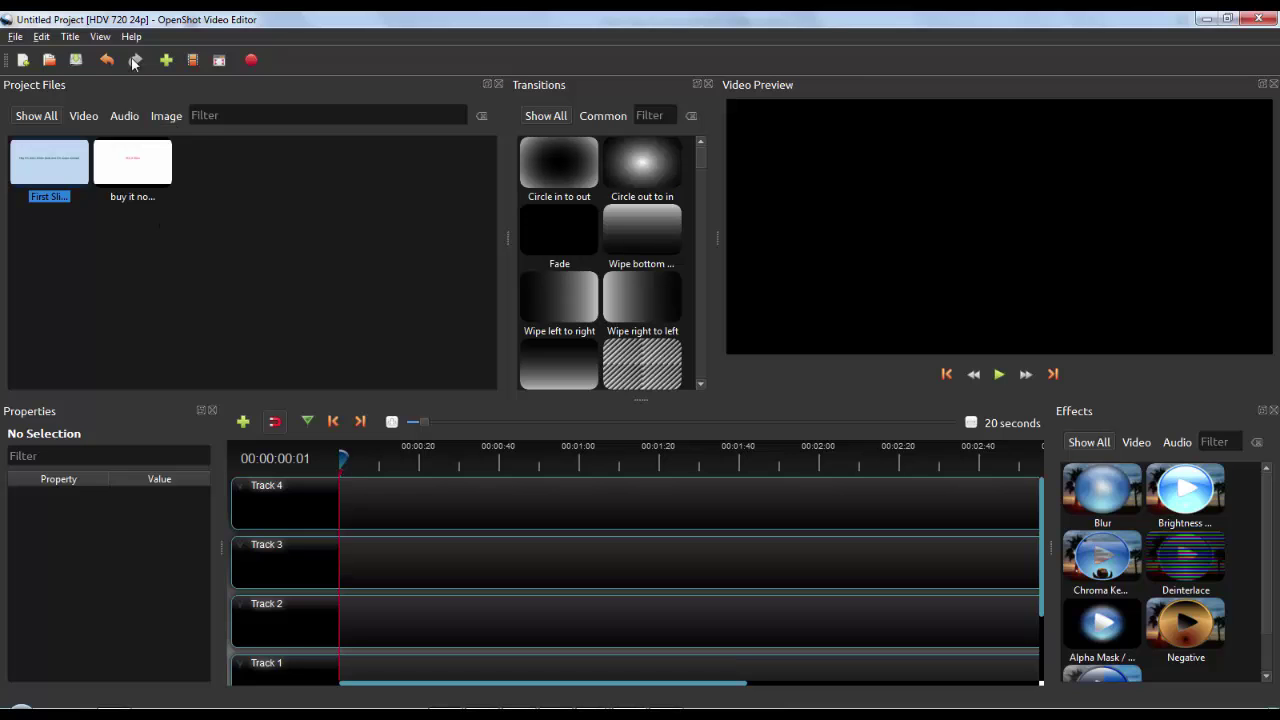
click(70, 36)
click(95, 51)
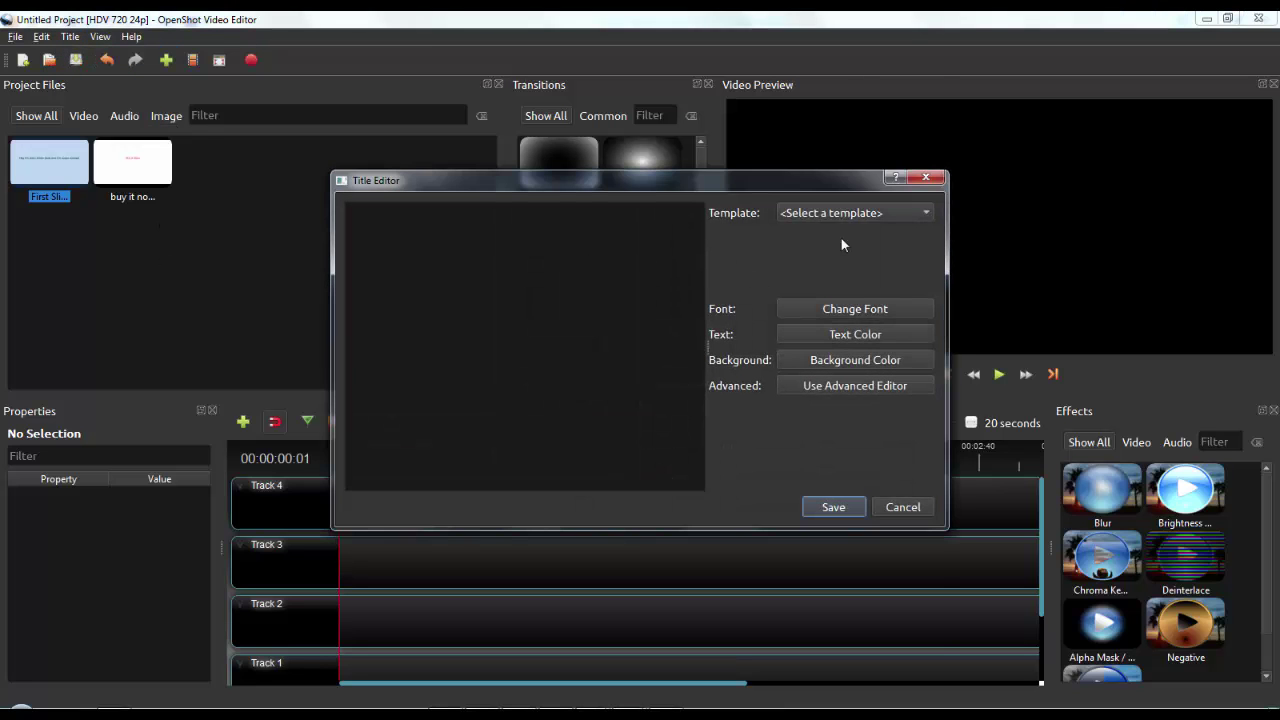
click(855, 212)
scroll(855, 515, down, 5)
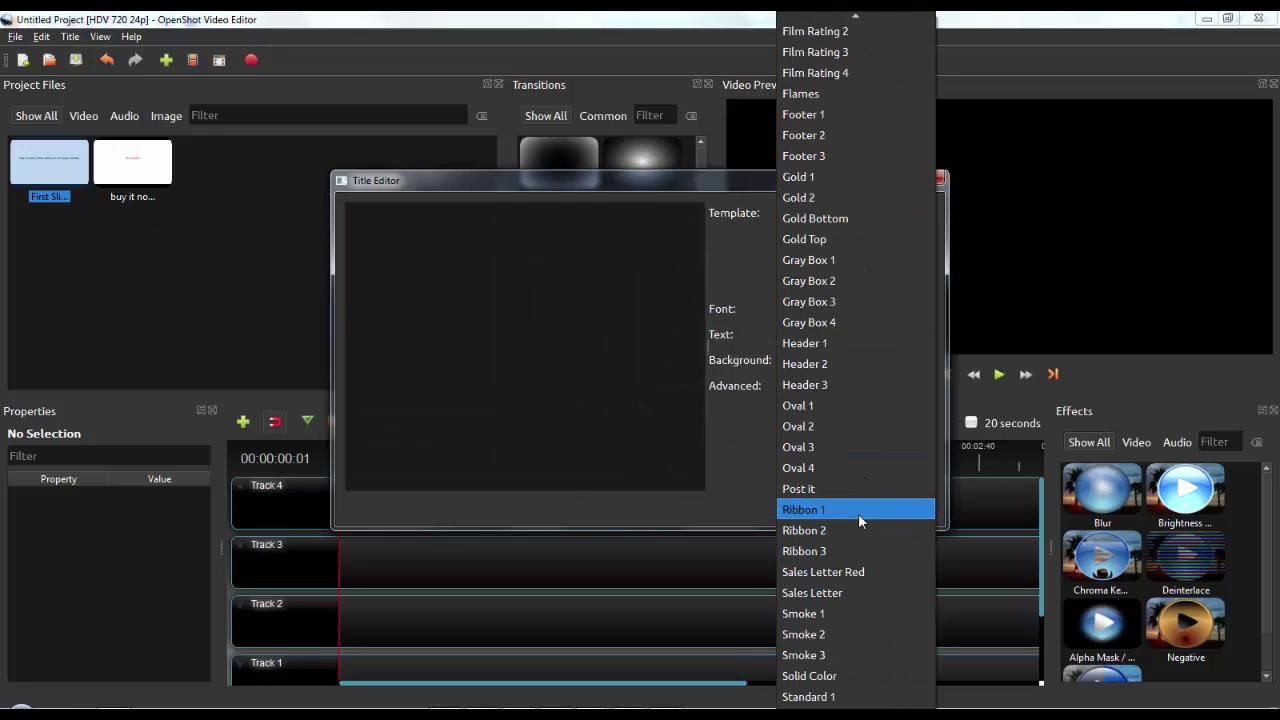
click(845, 572)
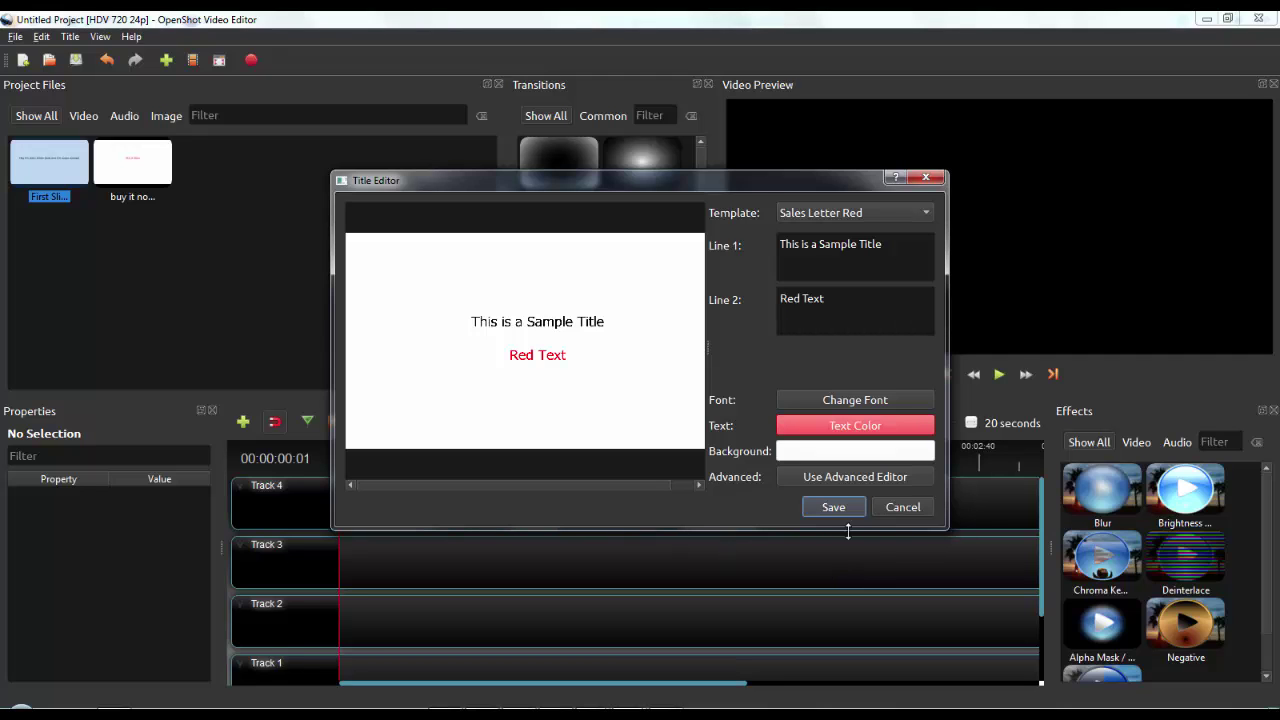
drag(946, 526, 1062, 610)
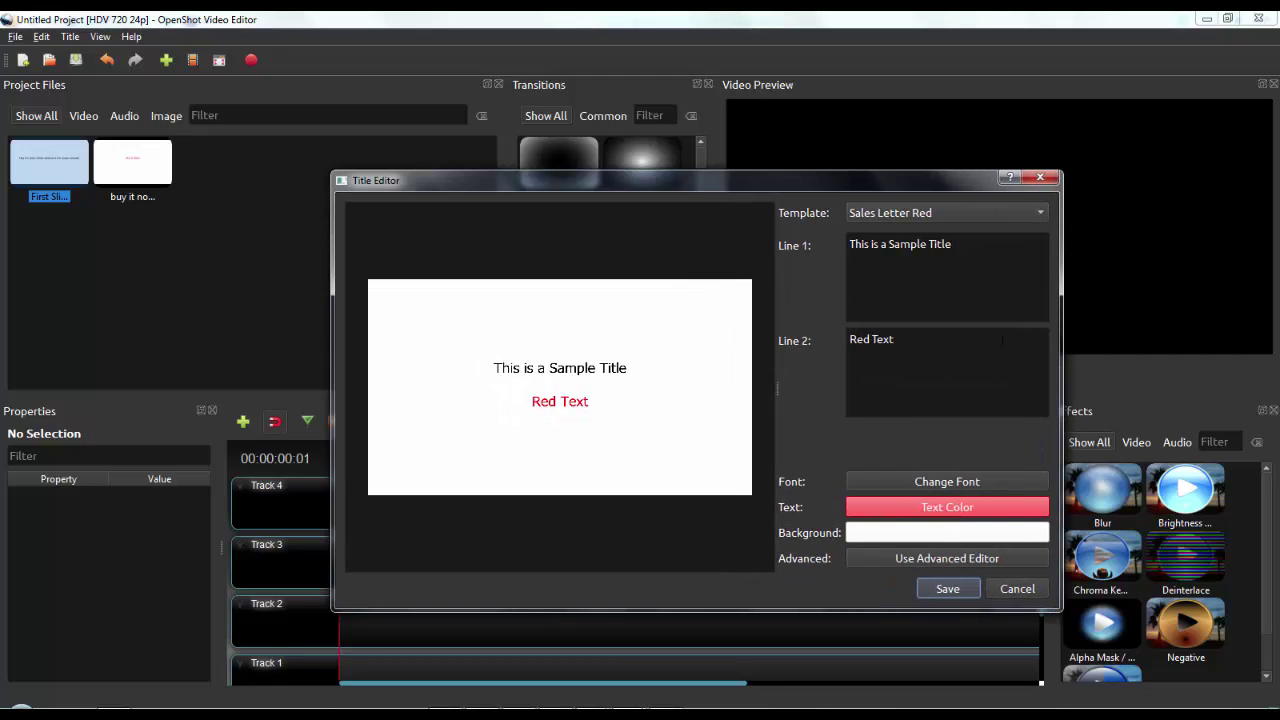
triple_click(981, 250)
text(I have a very)
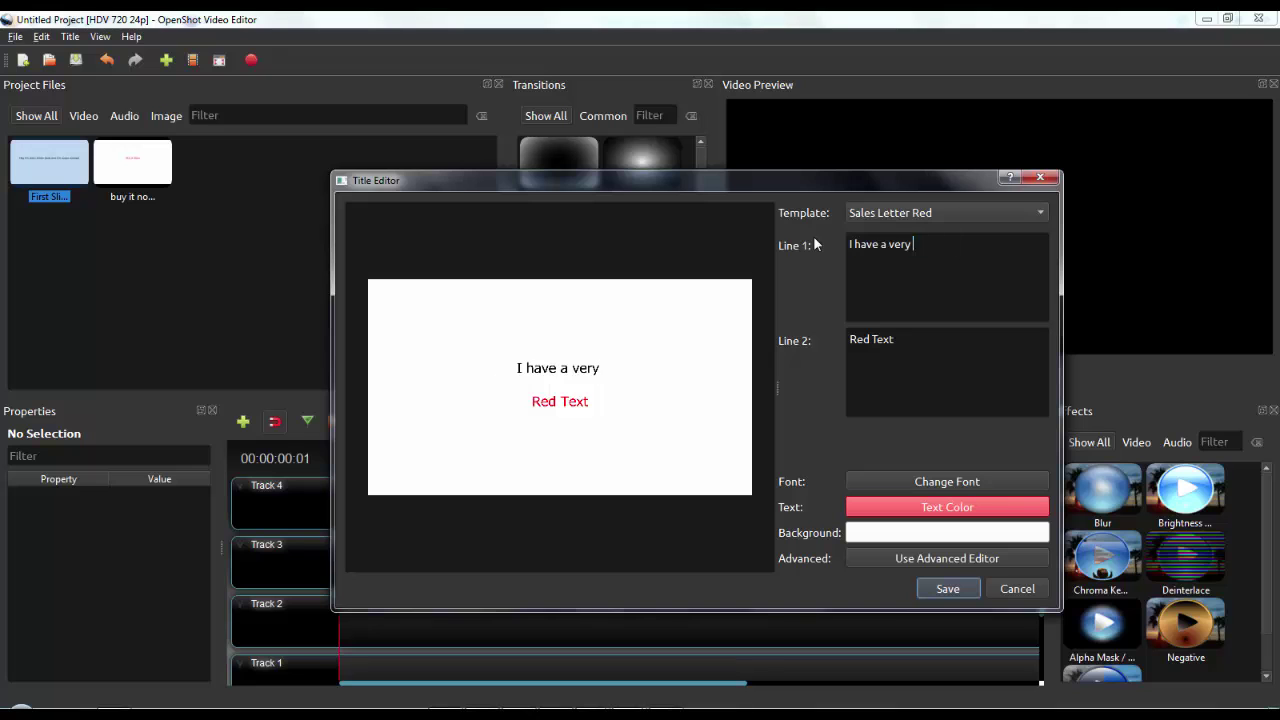
Copy "special announcement for you" from the PDF in Foxit Reader and paste it as Line 2 of the title in OpenShot.
key(alt+Tab)
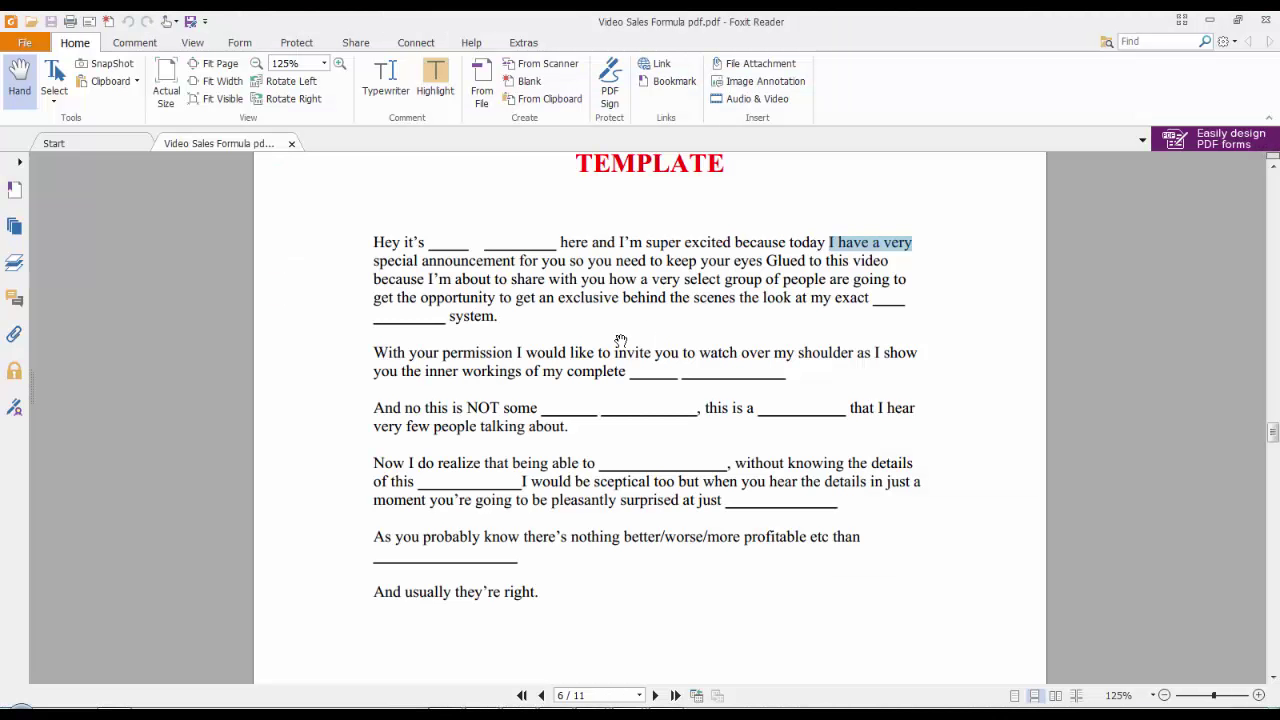
click(376, 262)
drag(376, 262, 565, 262)
key(ctrl+c)
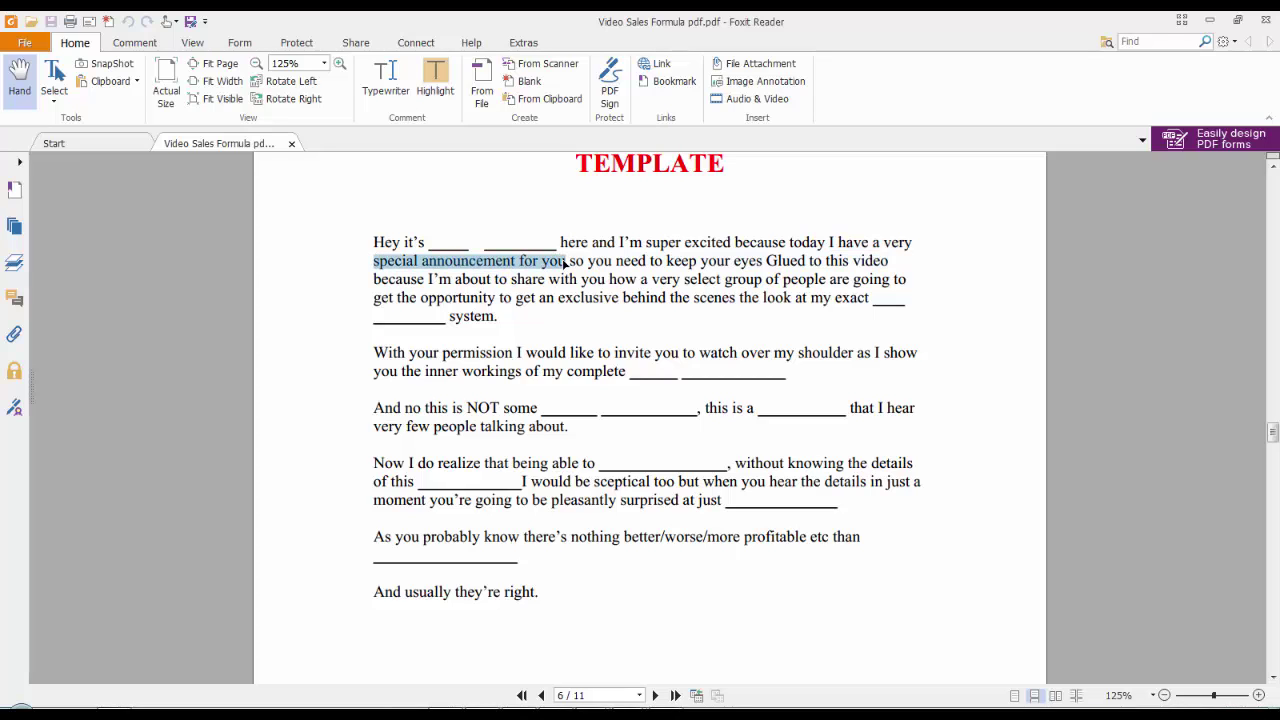
key(alt+Tab)
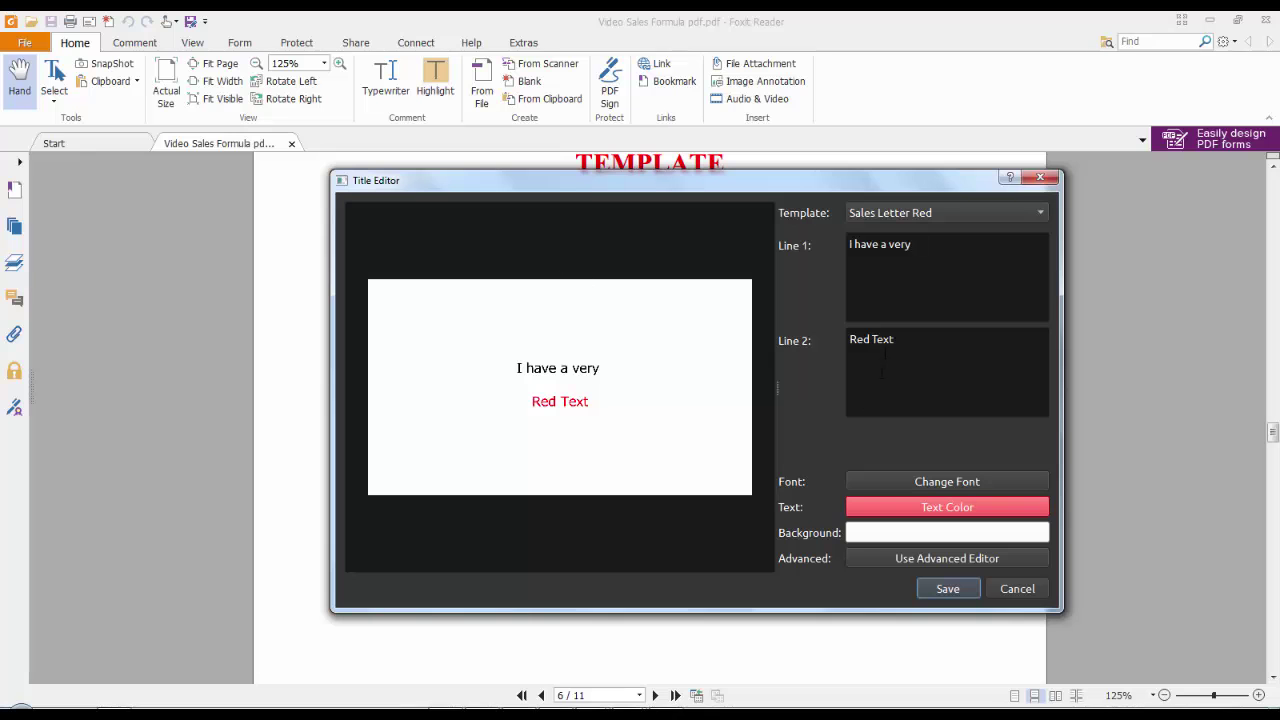
key(Tab)
key(ctrl+v)
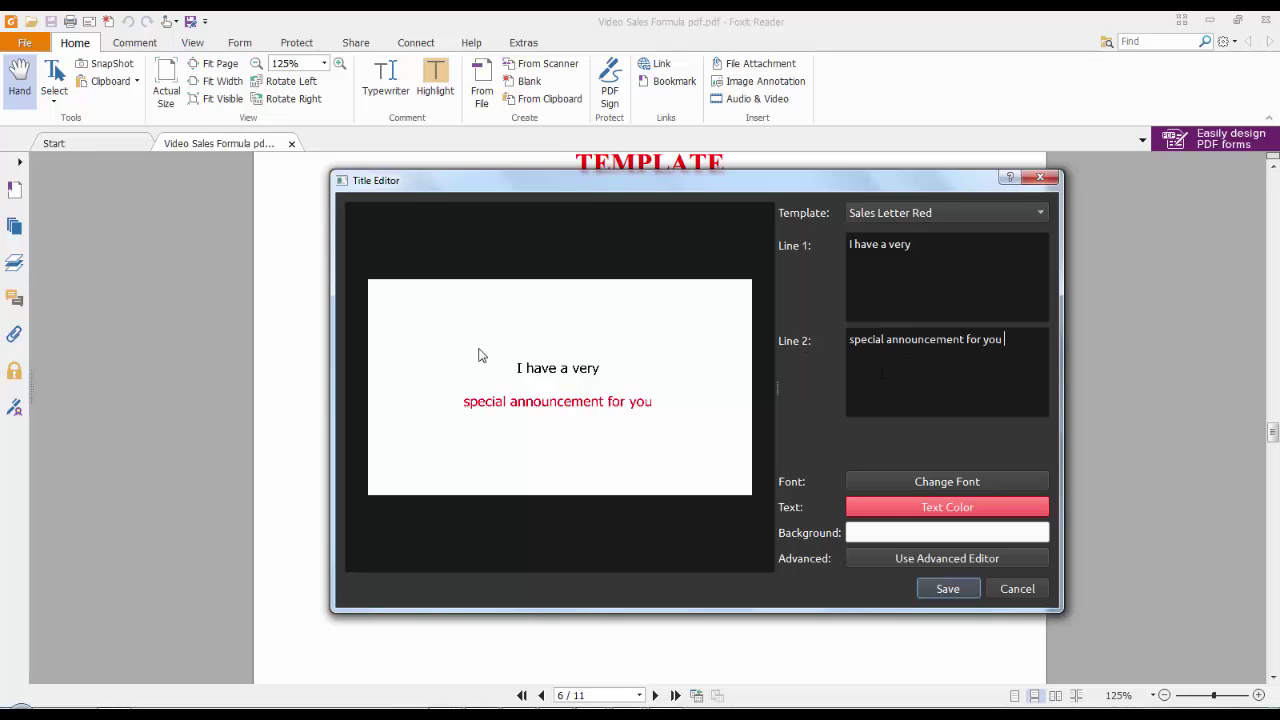
Save the title as "Second Slide" in the Video Sales Letter folder inside IMwiththeCreator_Tutorials on drive E:.
click(948, 590)
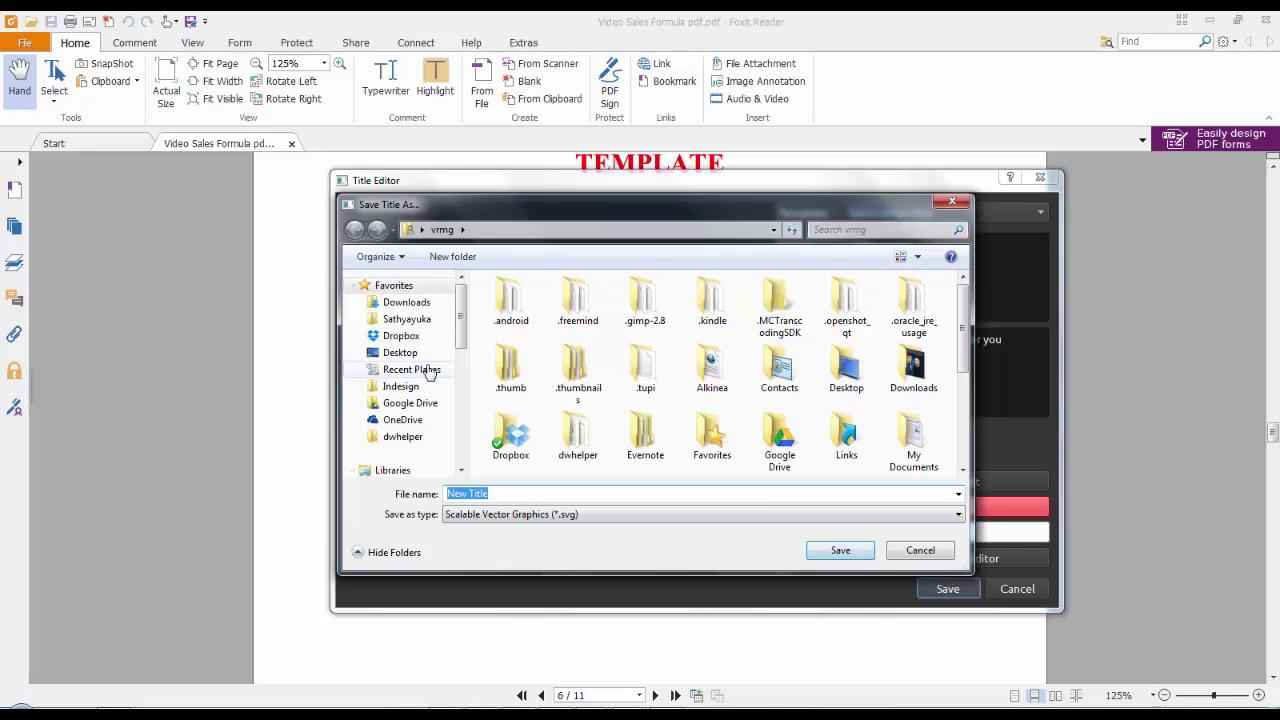
scroll(460, 335, down, 10)
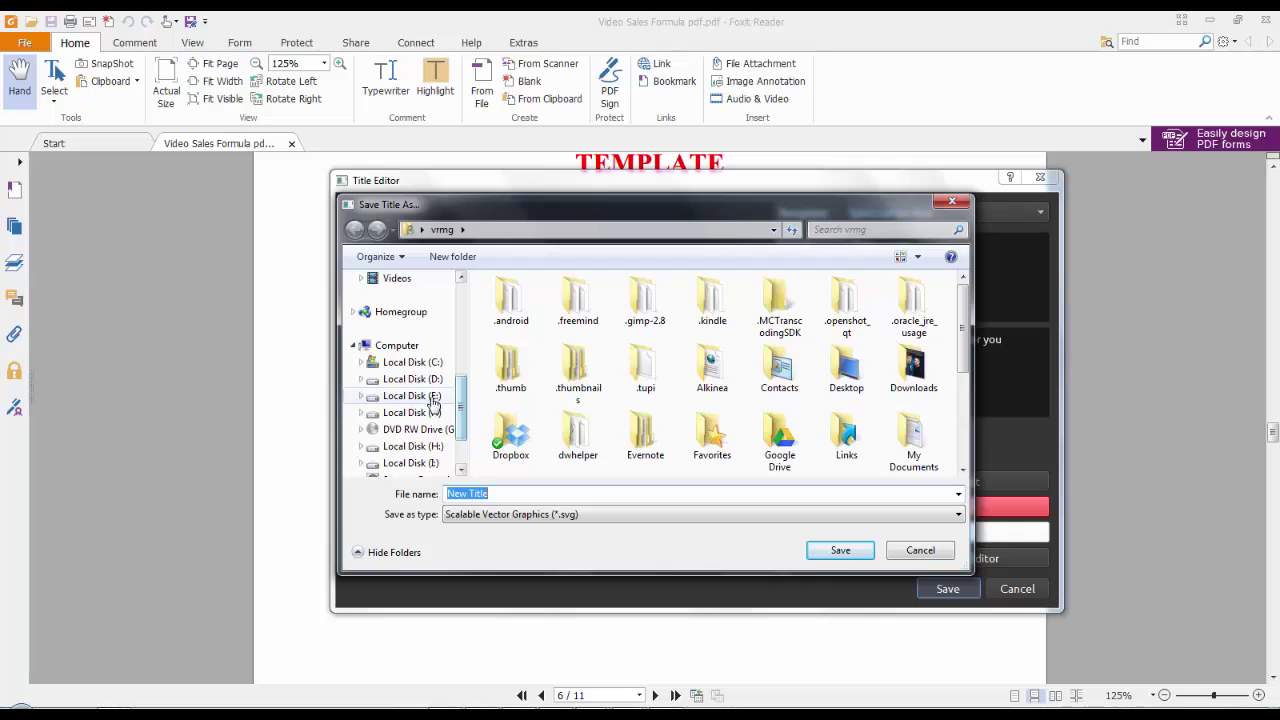
click(433, 399)
click(534, 390)
scroll(540, 390, down, 5)
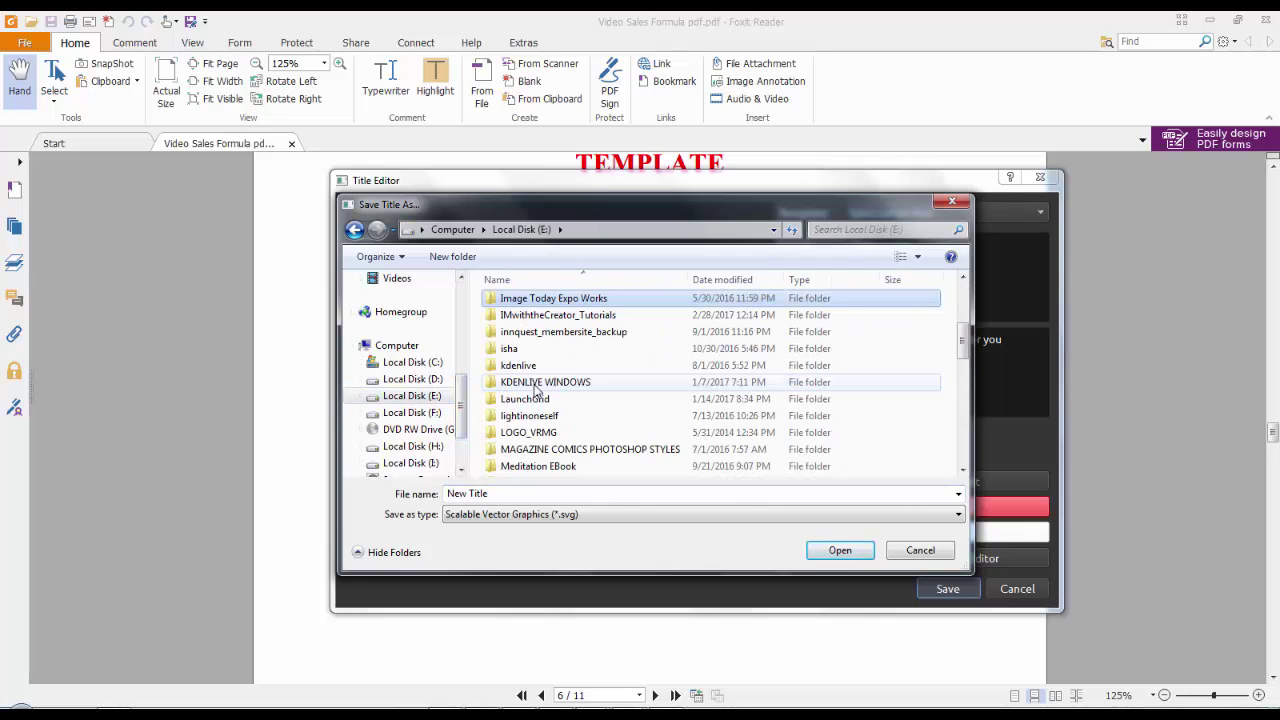
double_click(530, 319)
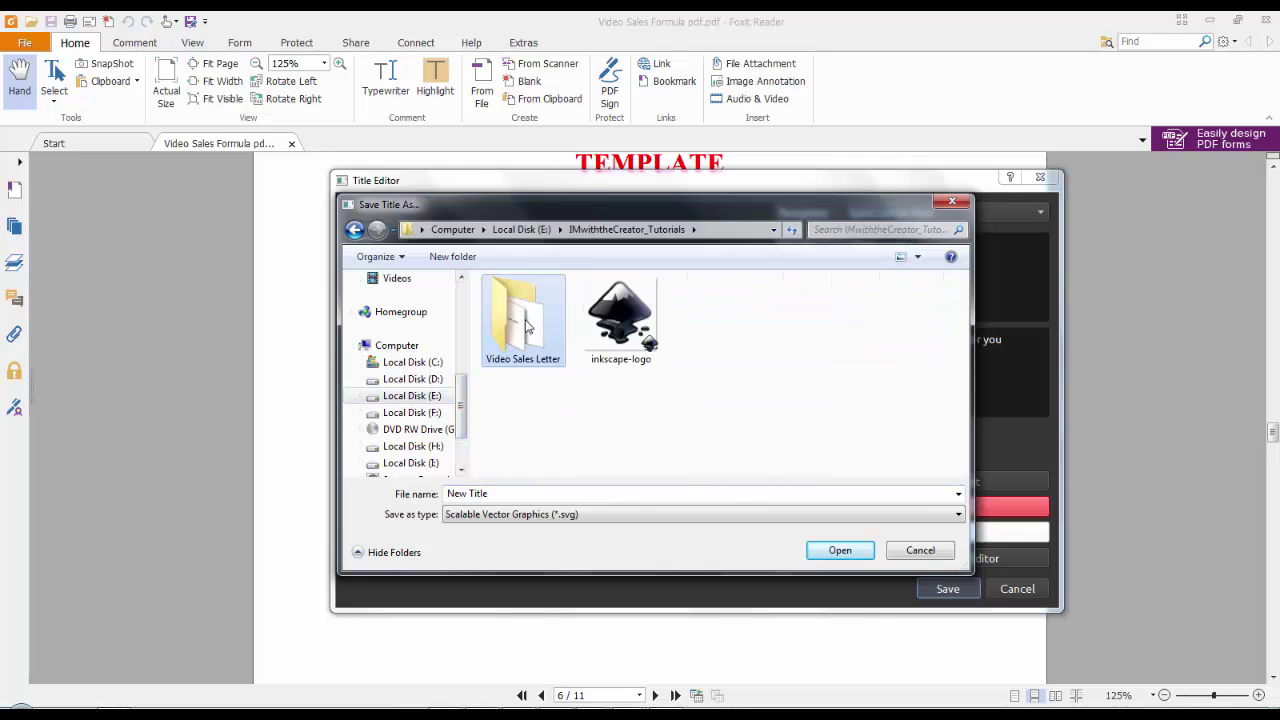
double_click(538, 319)
click(511, 491)
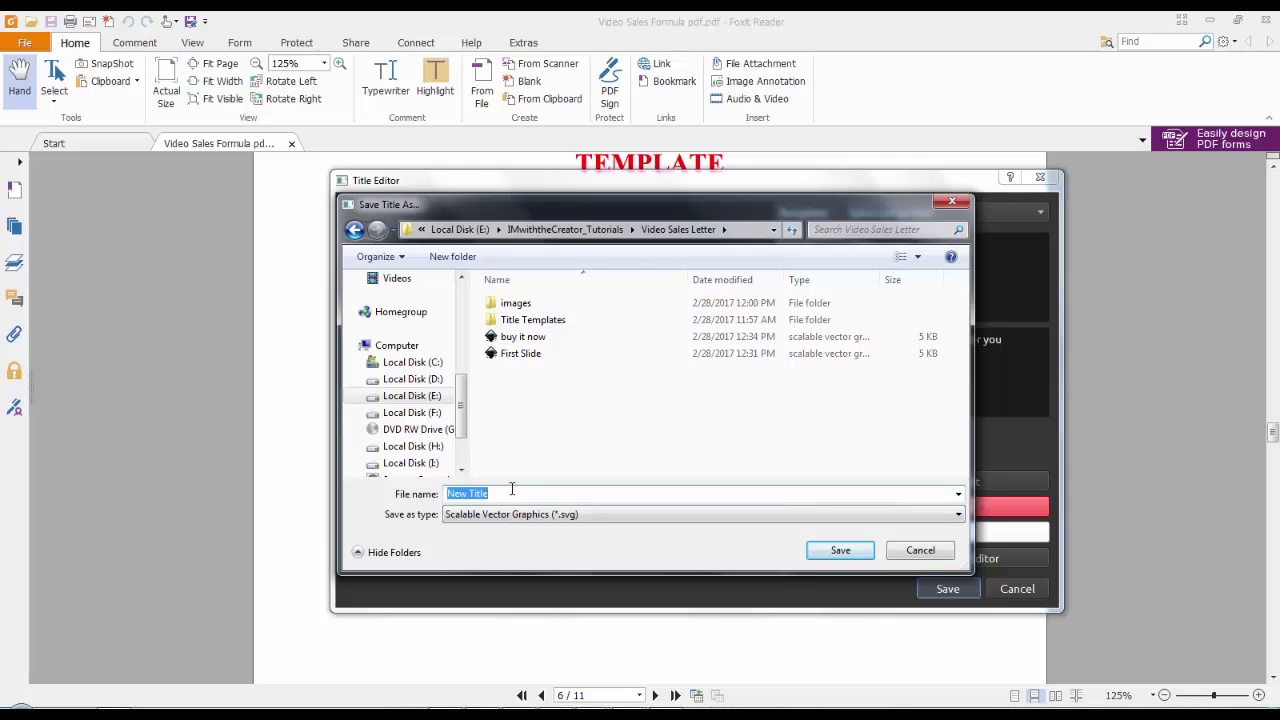
text(Second Slide)
click(840, 551)
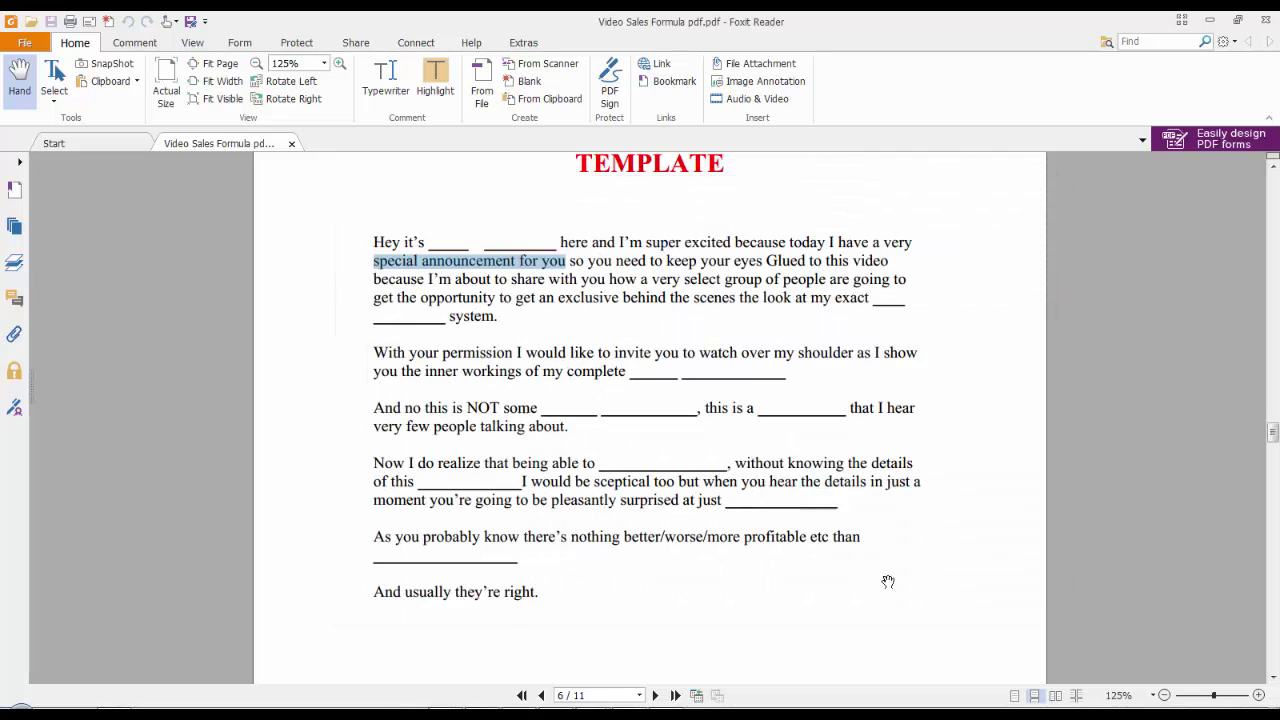
Switch to OpenShot and place First Slide at the start of Track 3, with Second Slide overlapping its end.
mouse_move(555, 712)
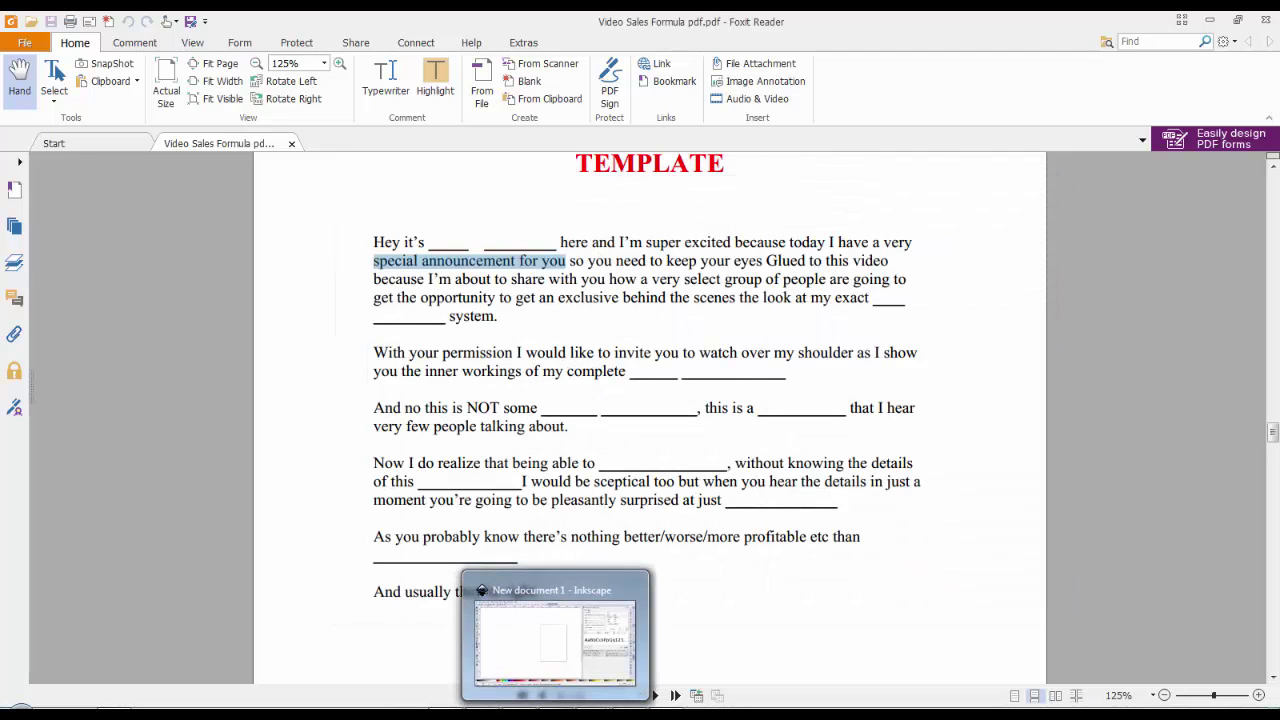
click(585, 664)
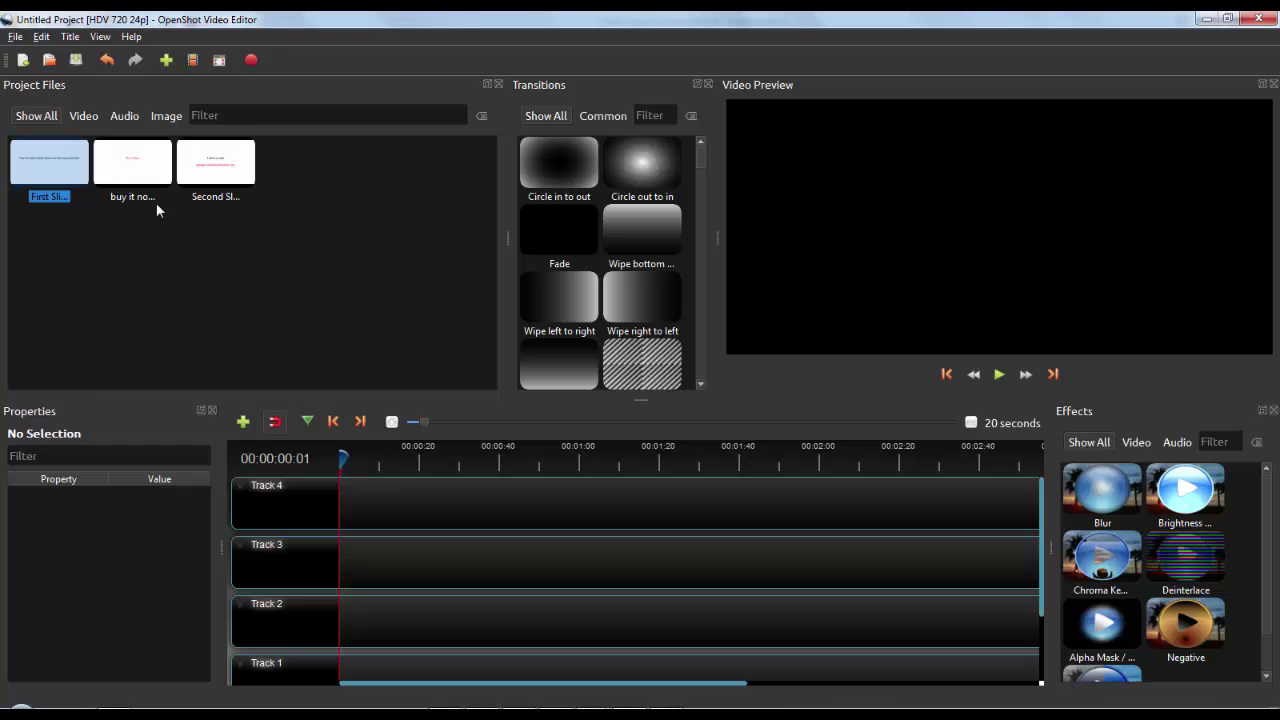
click(75, 247)
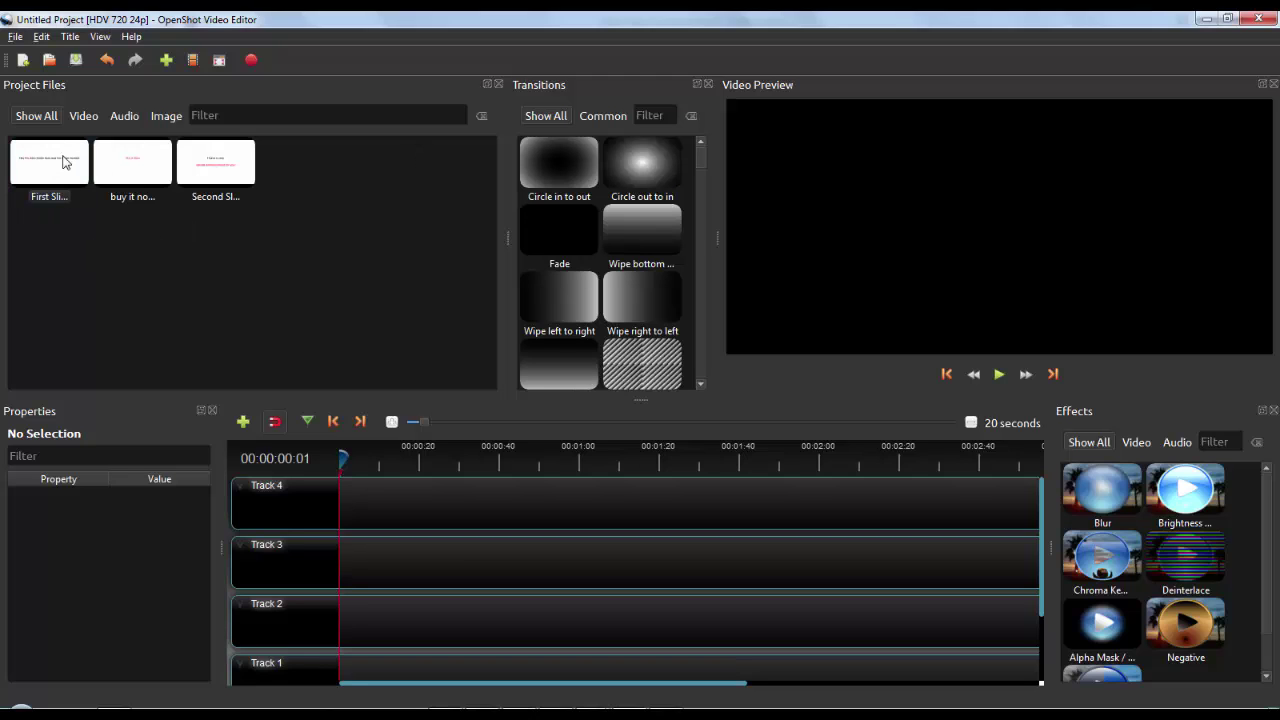
drag(63, 162, 340, 565)
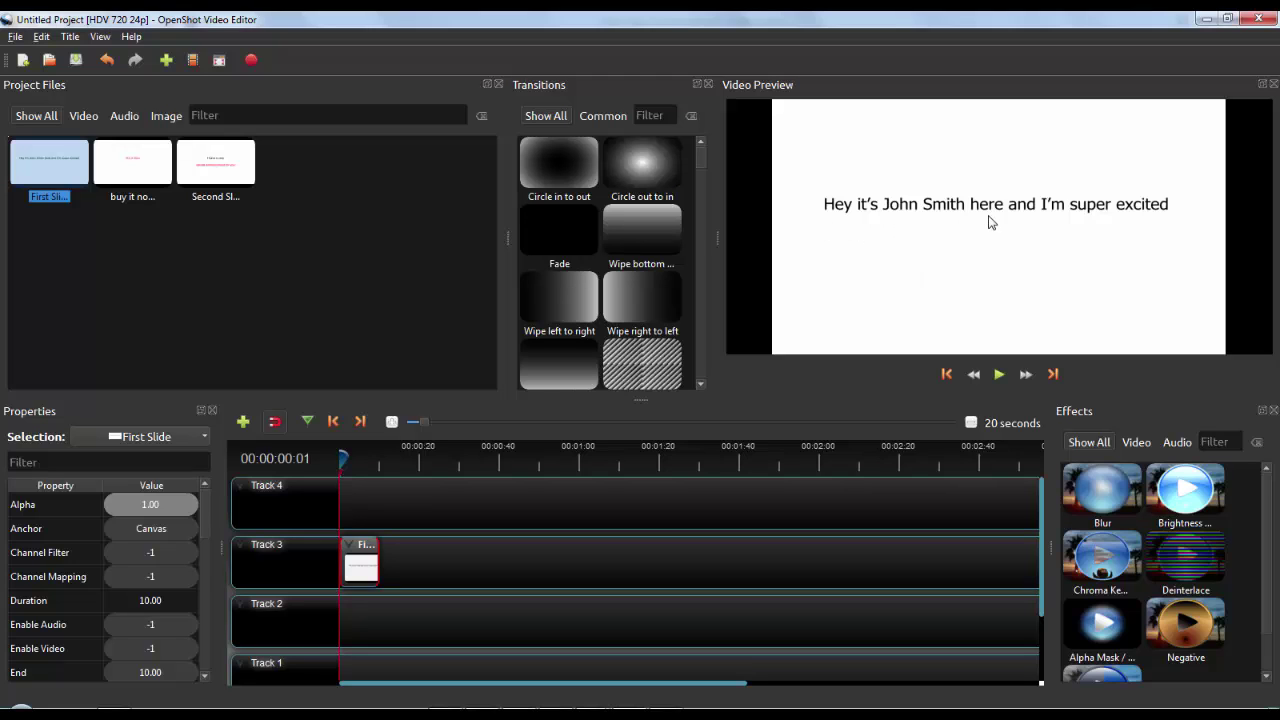
drag(222, 170, 386, 556)
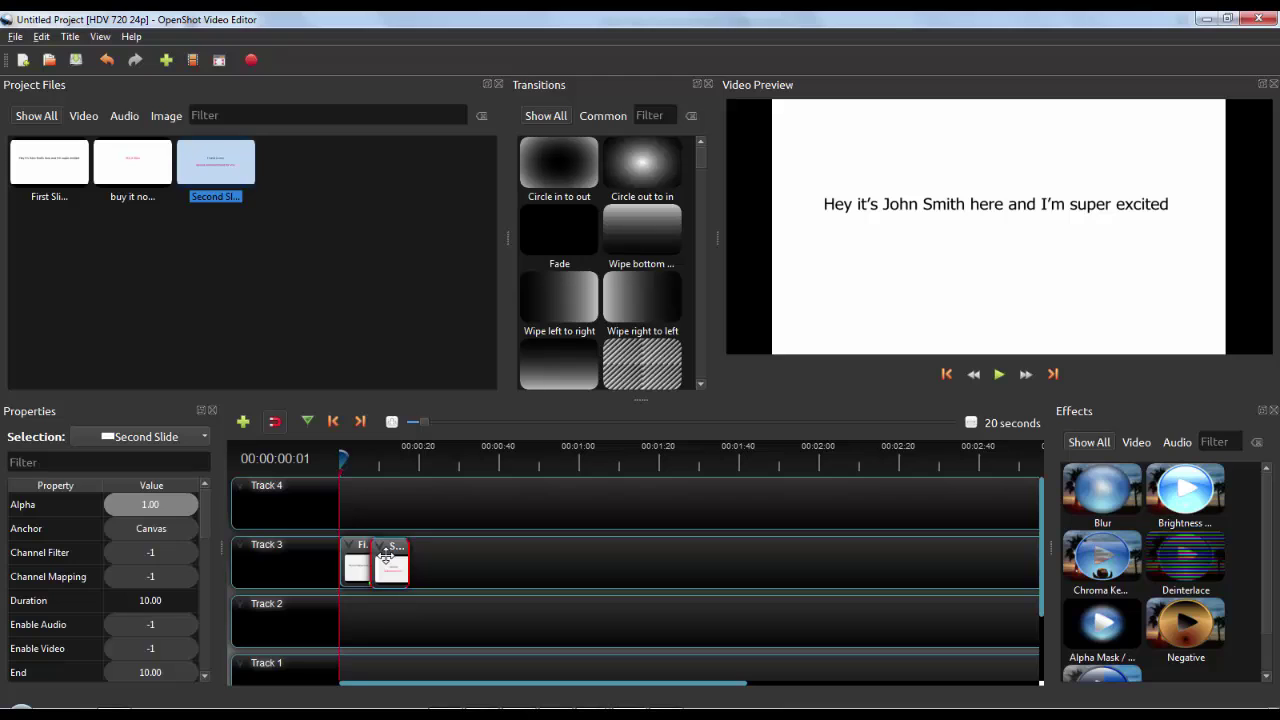
drag(386, 556, 385, 555)
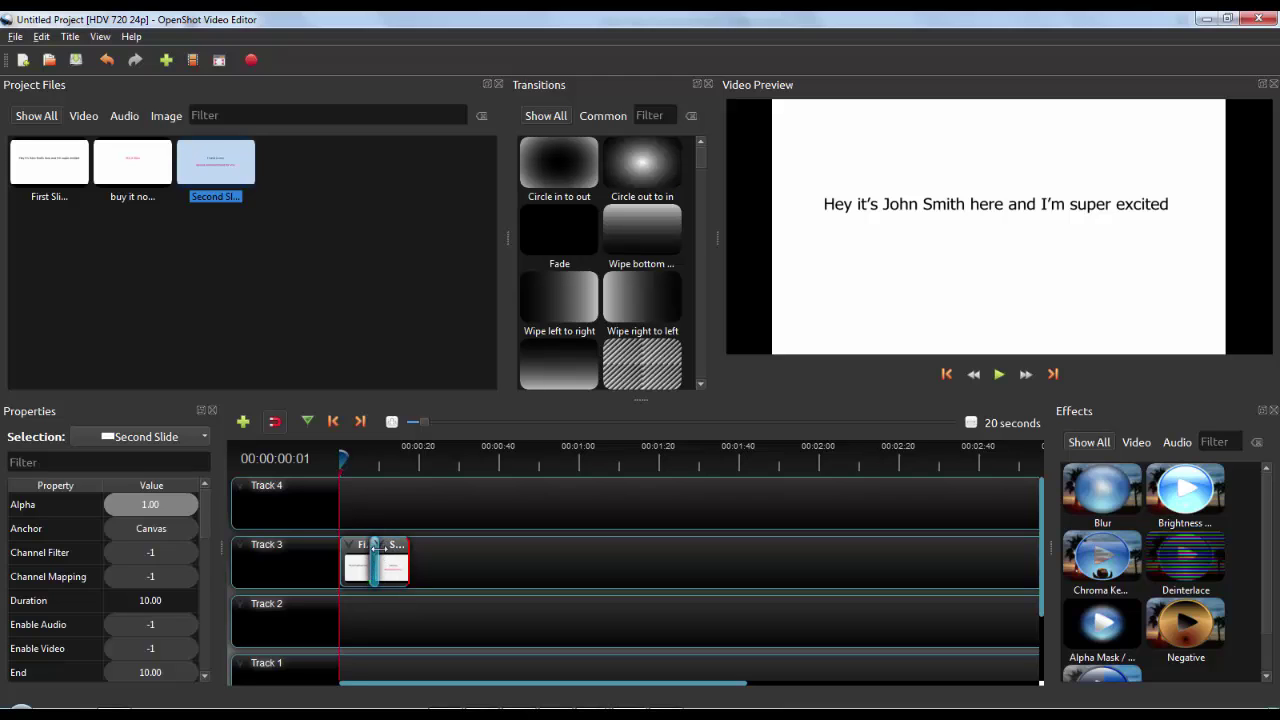
Move Second Slide directly after First Slide on Track 3, delete the fade between them, and play the cut.
drag(390, 556, 403, 559)
click(500, 563)
click(375, 570)
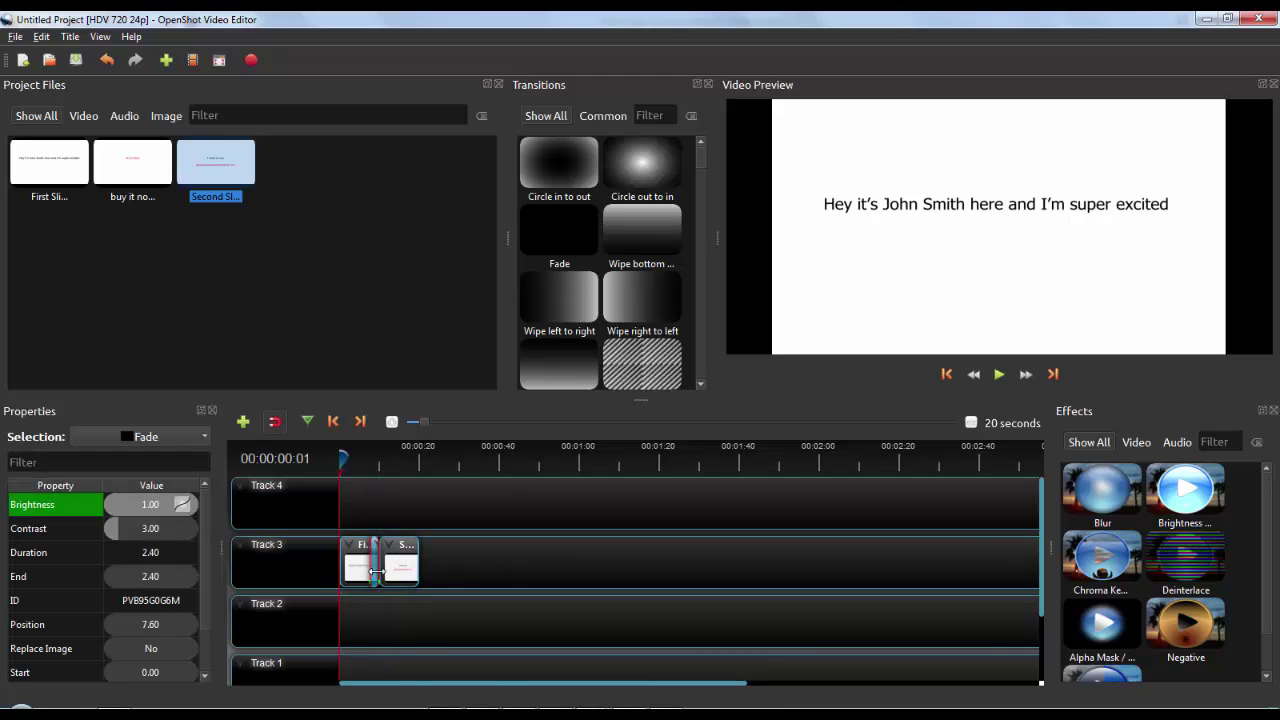
key(Delete)
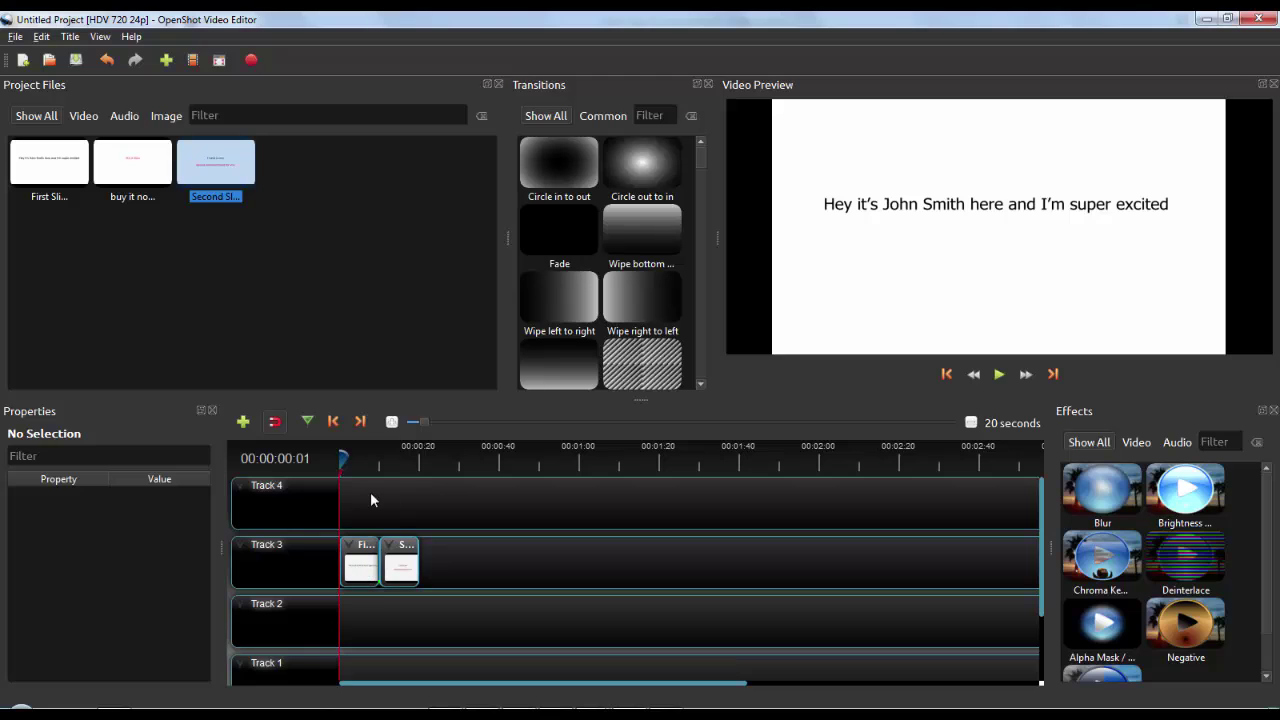
key(space)
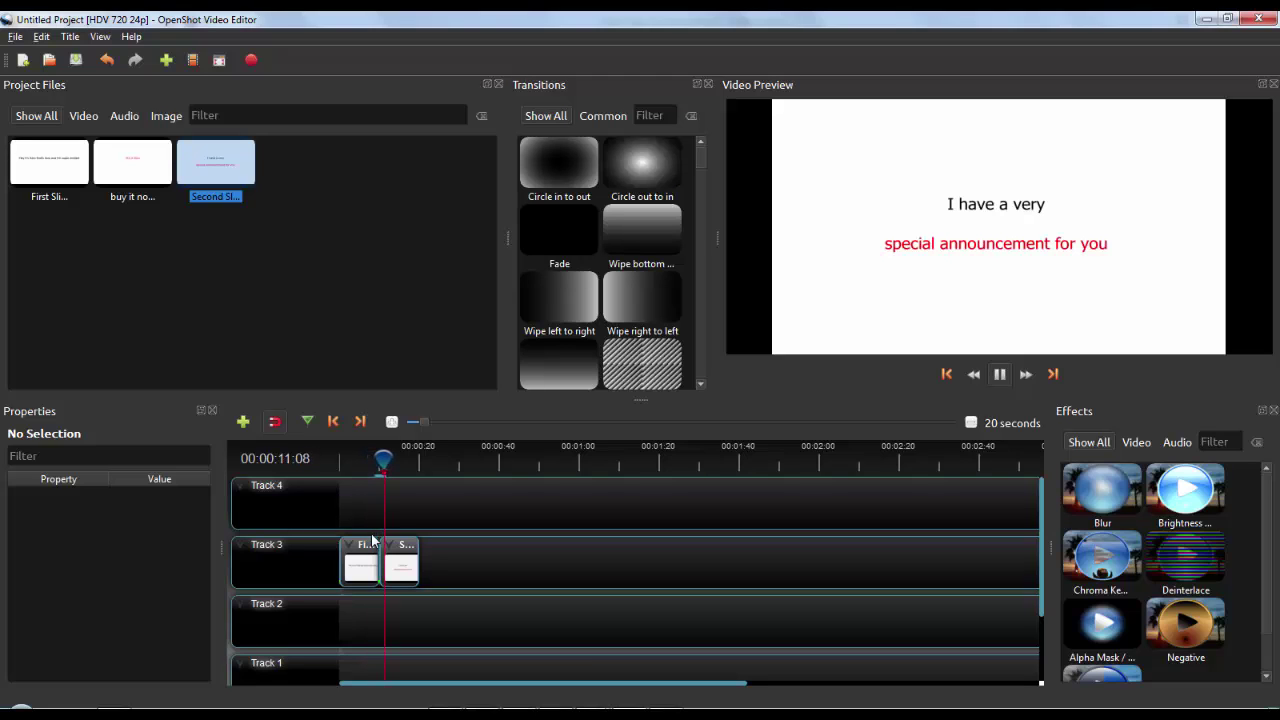
key(space)
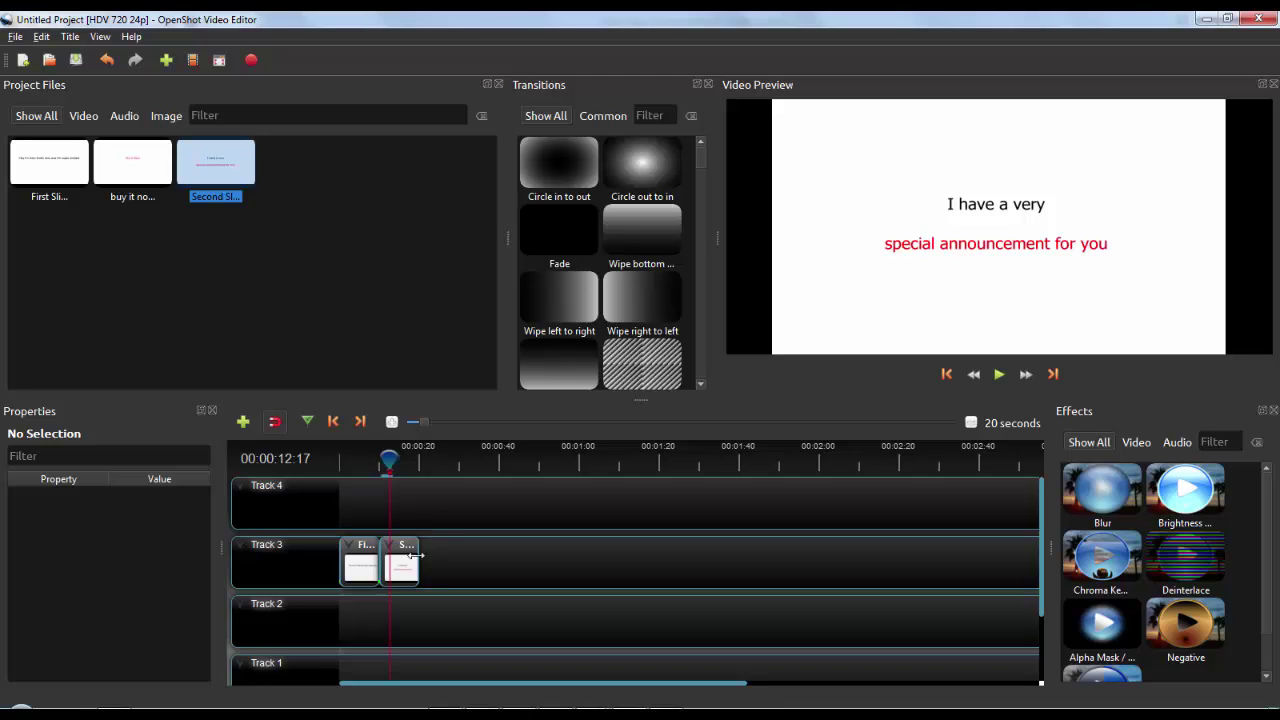
Move Second Slide earlier to overlap the end of First Slide with a fade transition, and play across the overlap.
drag(401, 561, 391, 556)
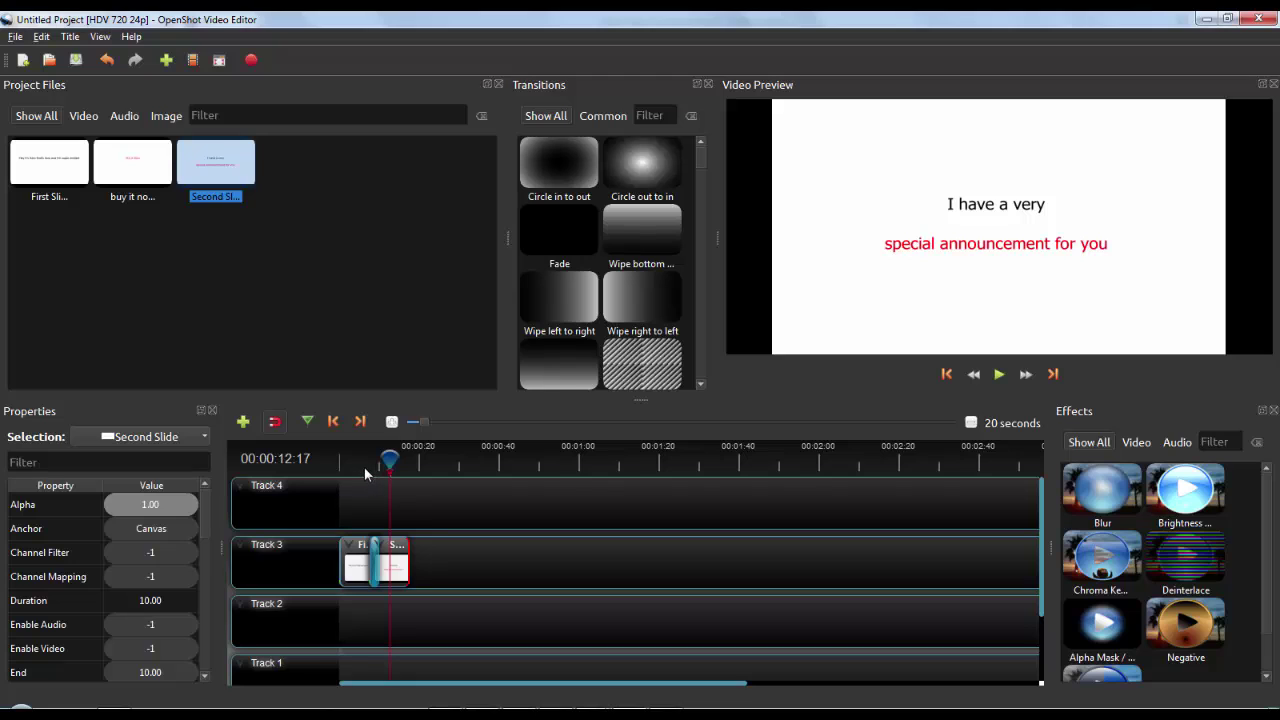
drag(388, 460, 362, 460)
key(space)
key(space)
Import the business-freedom_GJRmyUSd audio file from the Video Sales Letter folder inside IMwiththeCreator_Tutorials on drive E:.
right_click(186, 250)
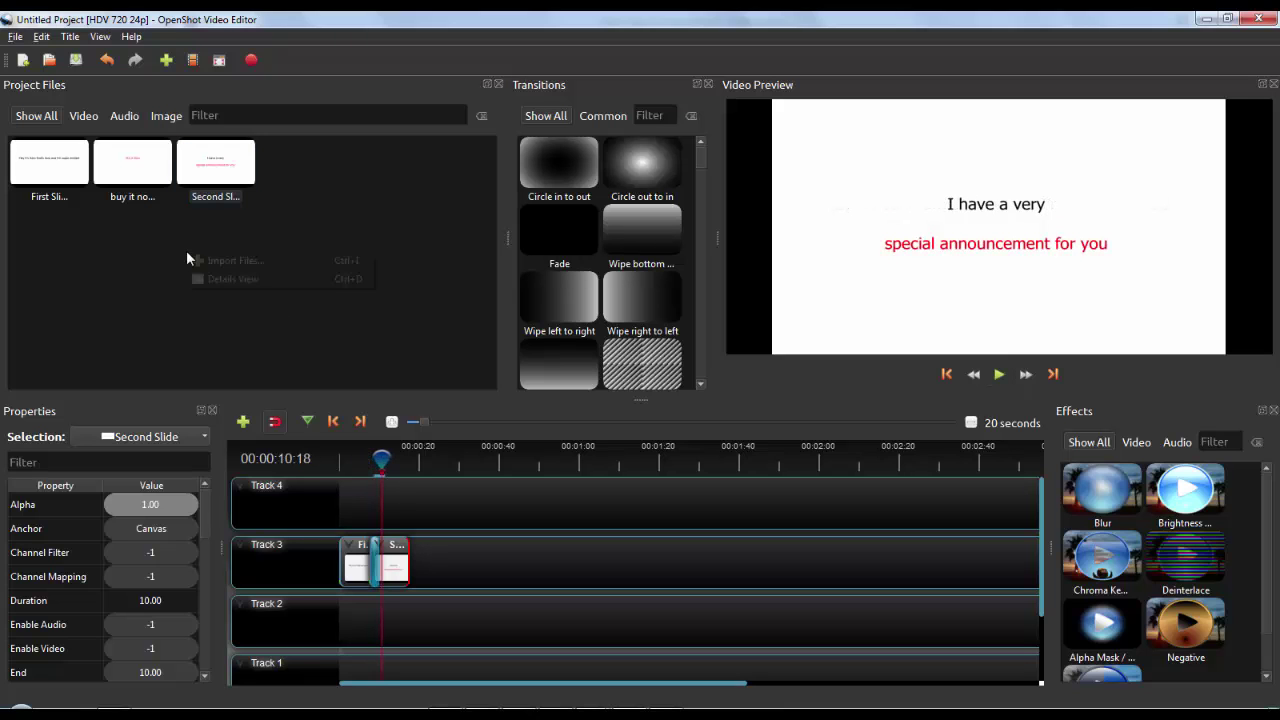
click(212, 260)
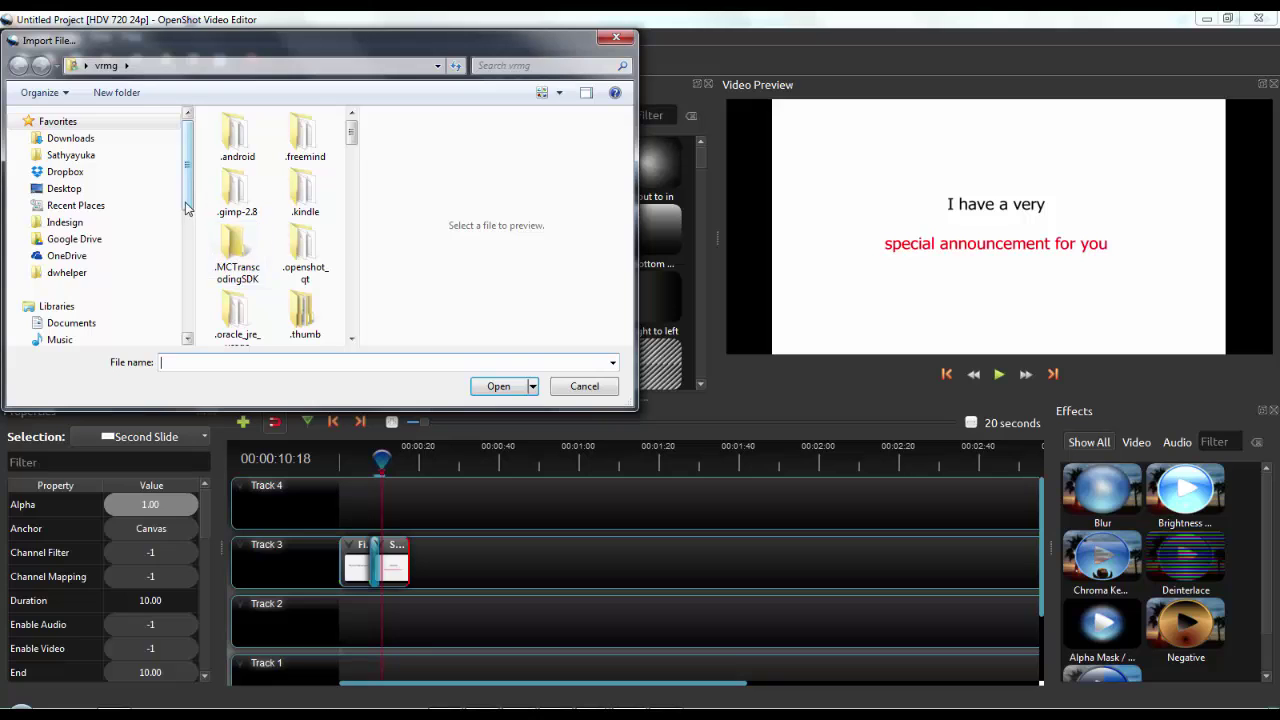
scroll(190, 250, down, 5)
click(76, 214)
click(259, 246)
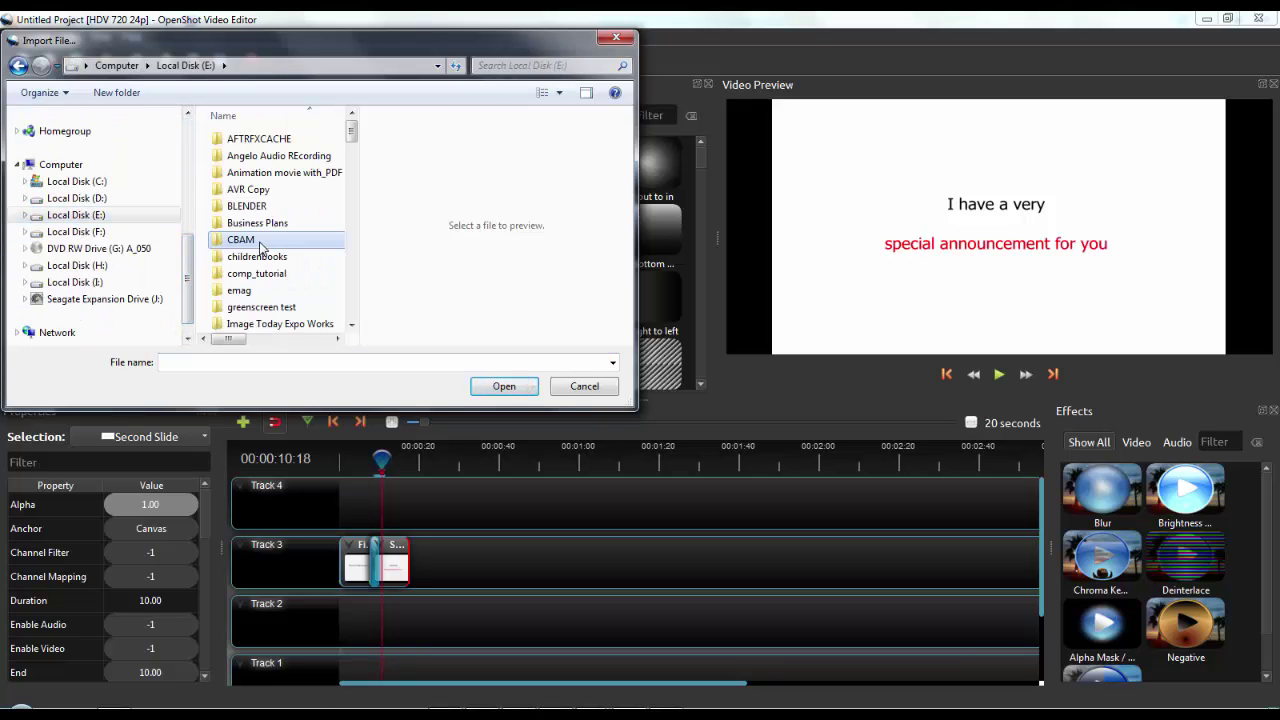
scroll(262, 246, down, 4)
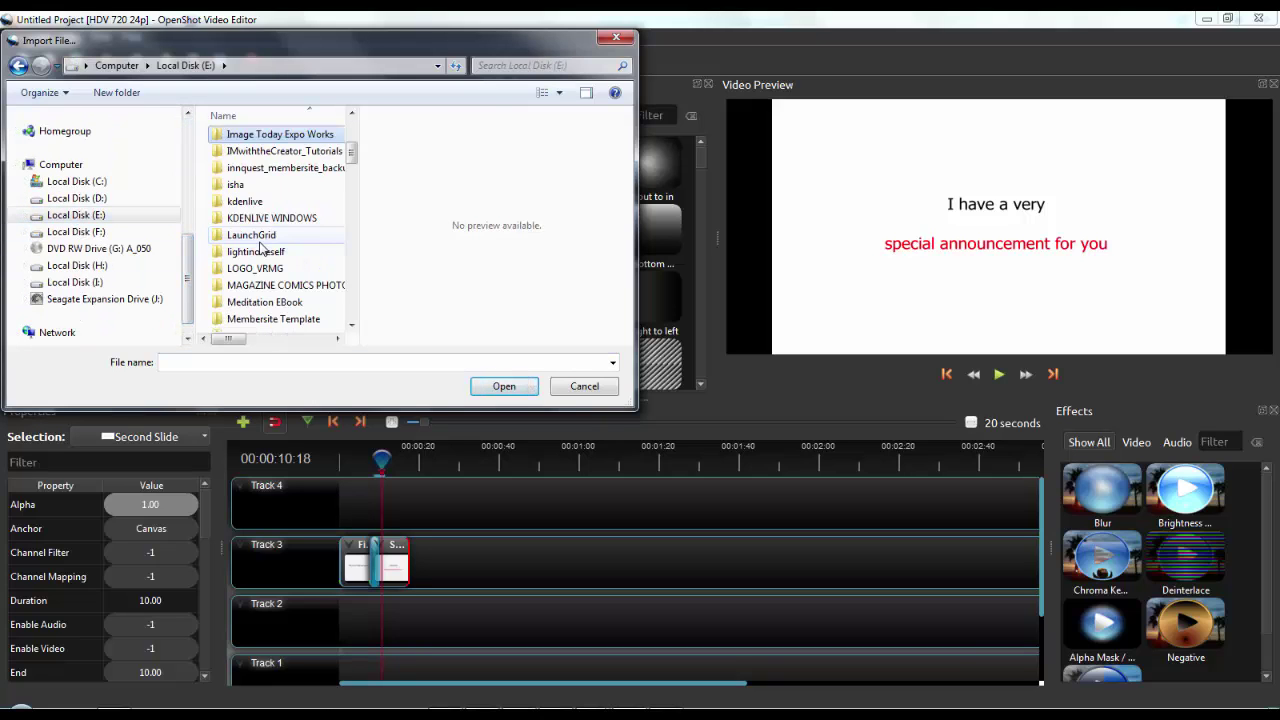
double_click(272, 152)
double_click(272, 157)
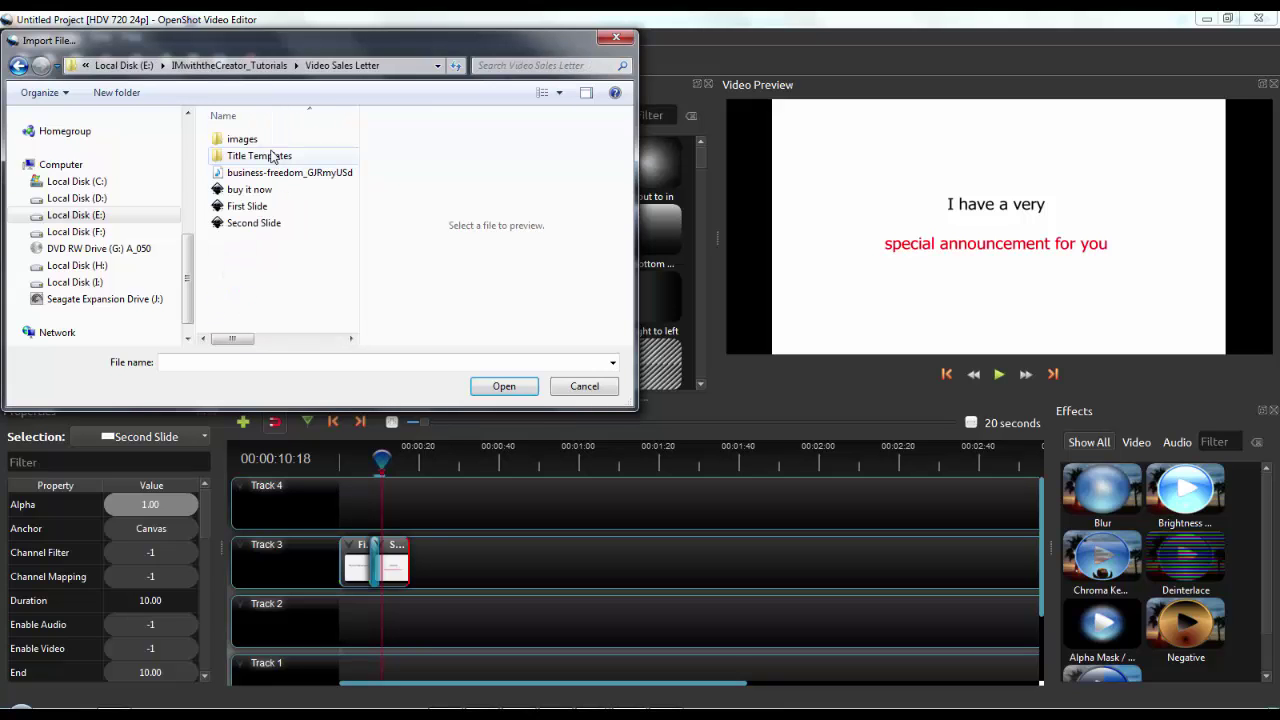
click(285, 173)
click(503, 387)
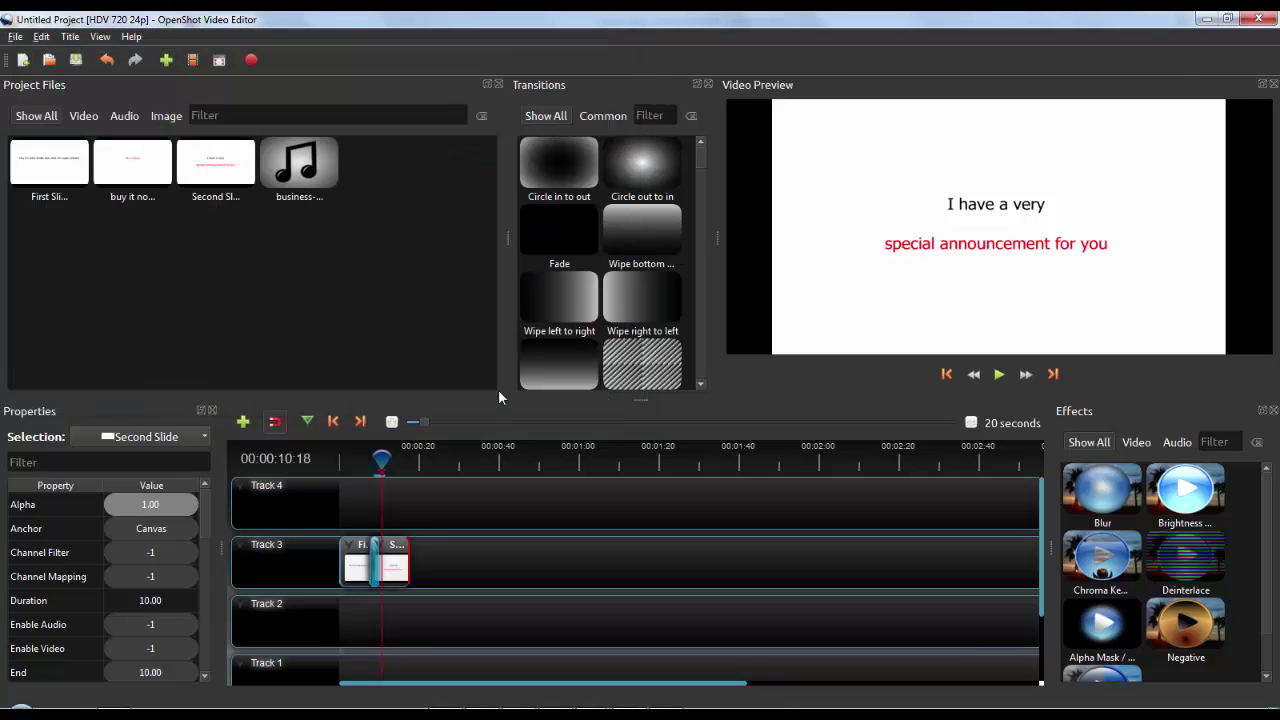
Place the business-freedom music at the start of Track 2 and play the opening with First Slide.
drag(311, 177, 379, 625)
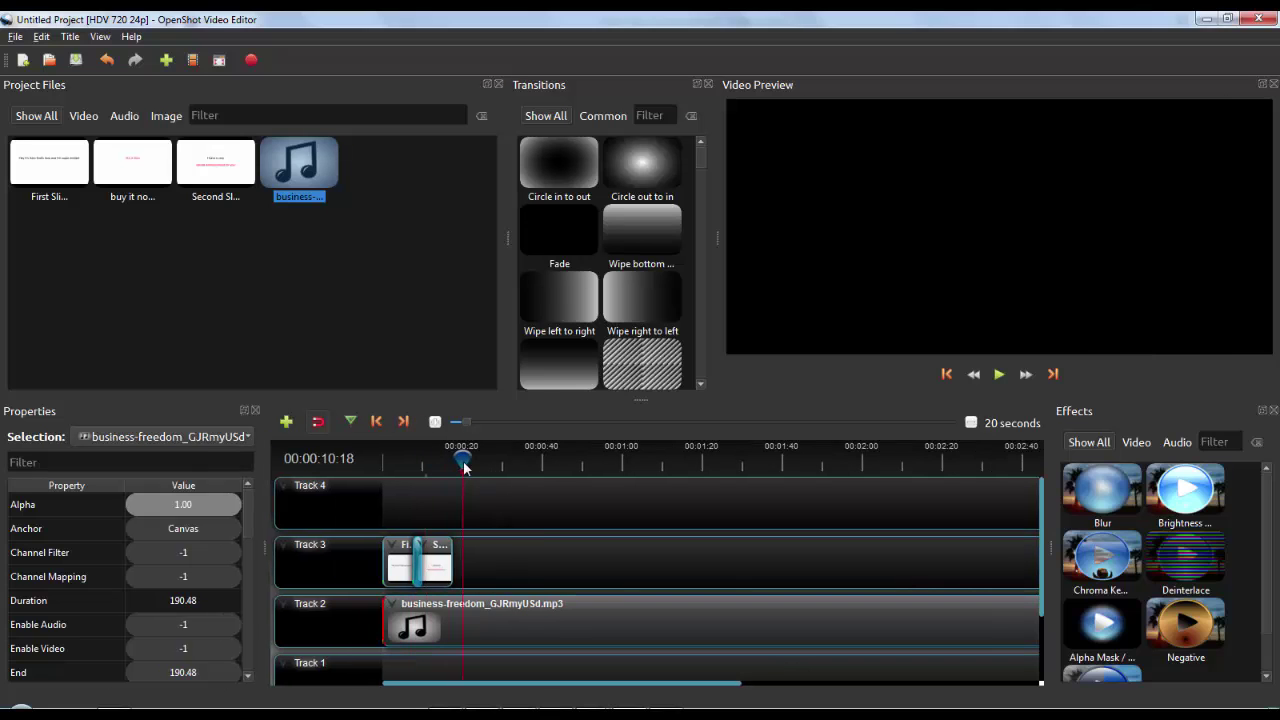
drag(457, 452, 384, 458)
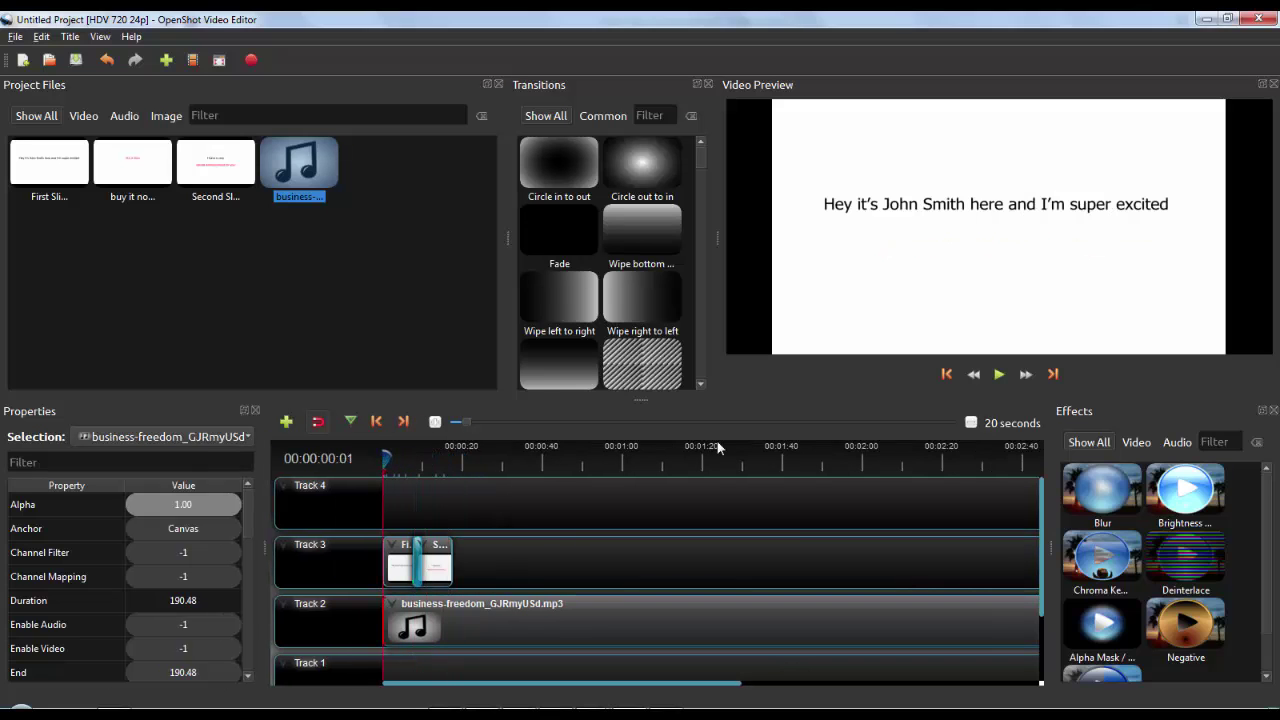
key(space)
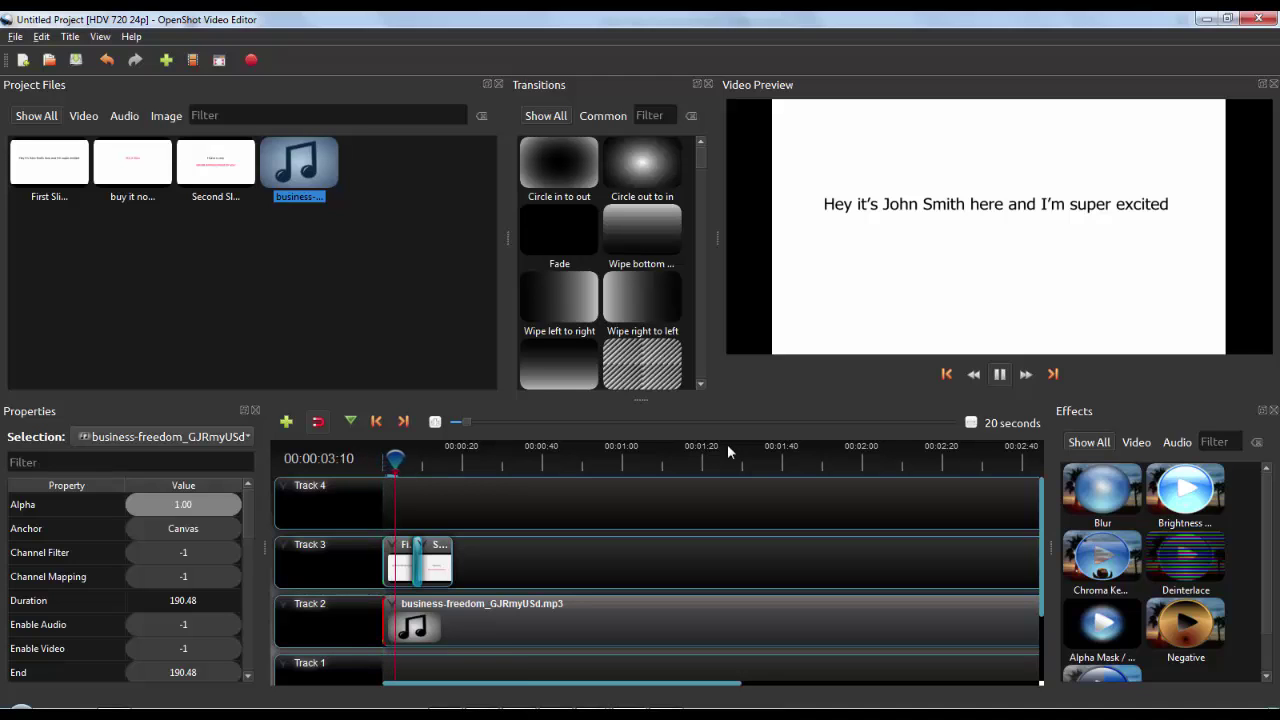
key(space)
Slice the music clip at 00:00:18:01, by the end of Second Slide, keeping only the left side.
click(453, 464)
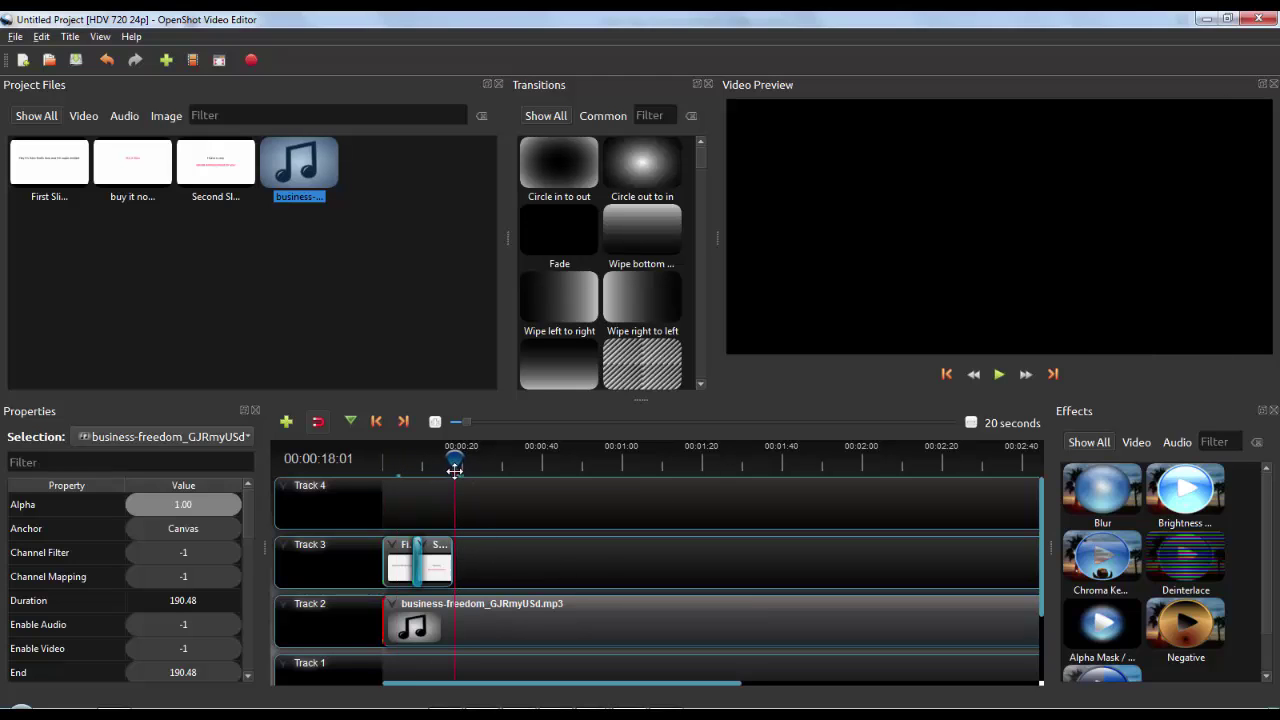
right_click(458, 622)
click(447, 620)
right_click(471, 620)
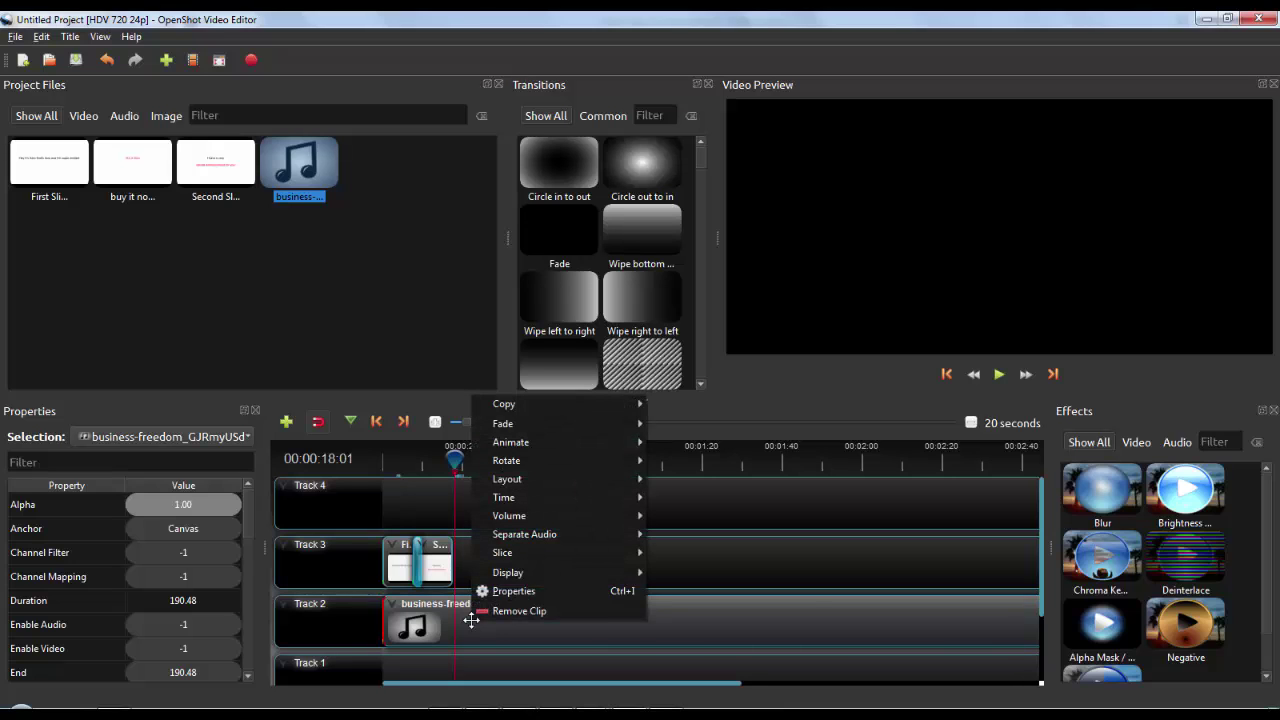
mouse_move(538, 553)
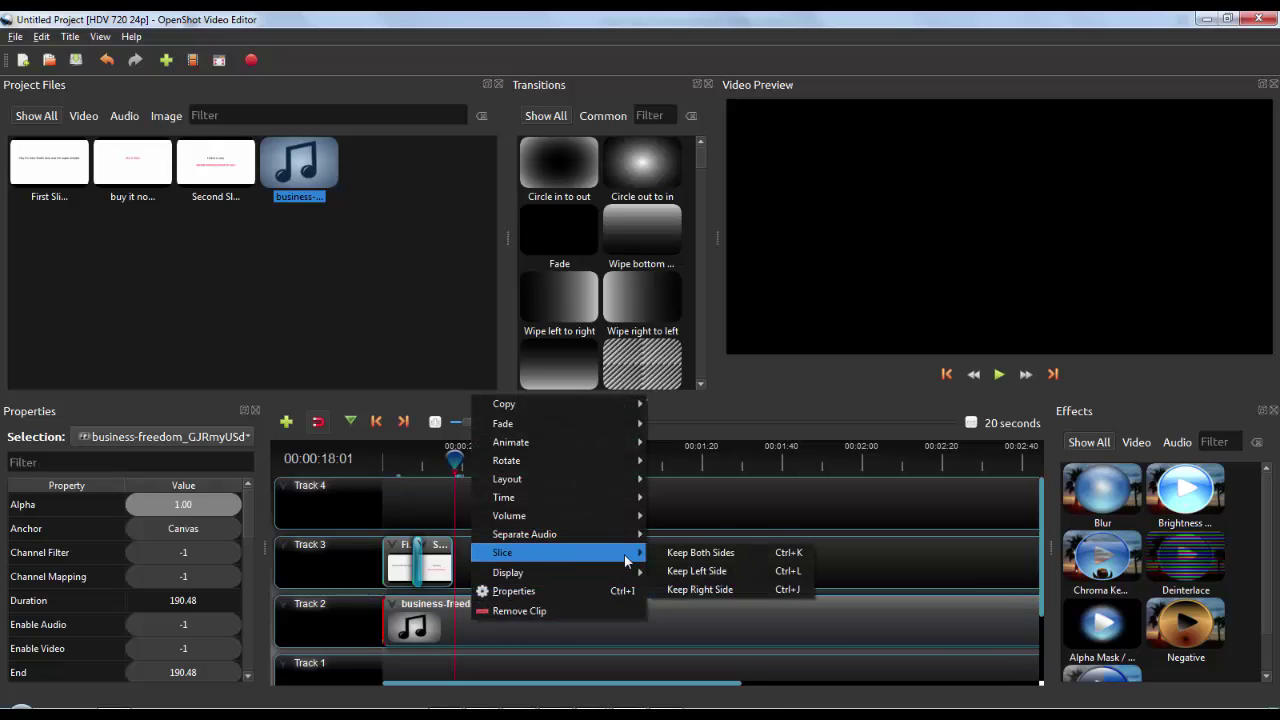
click(721, 569)
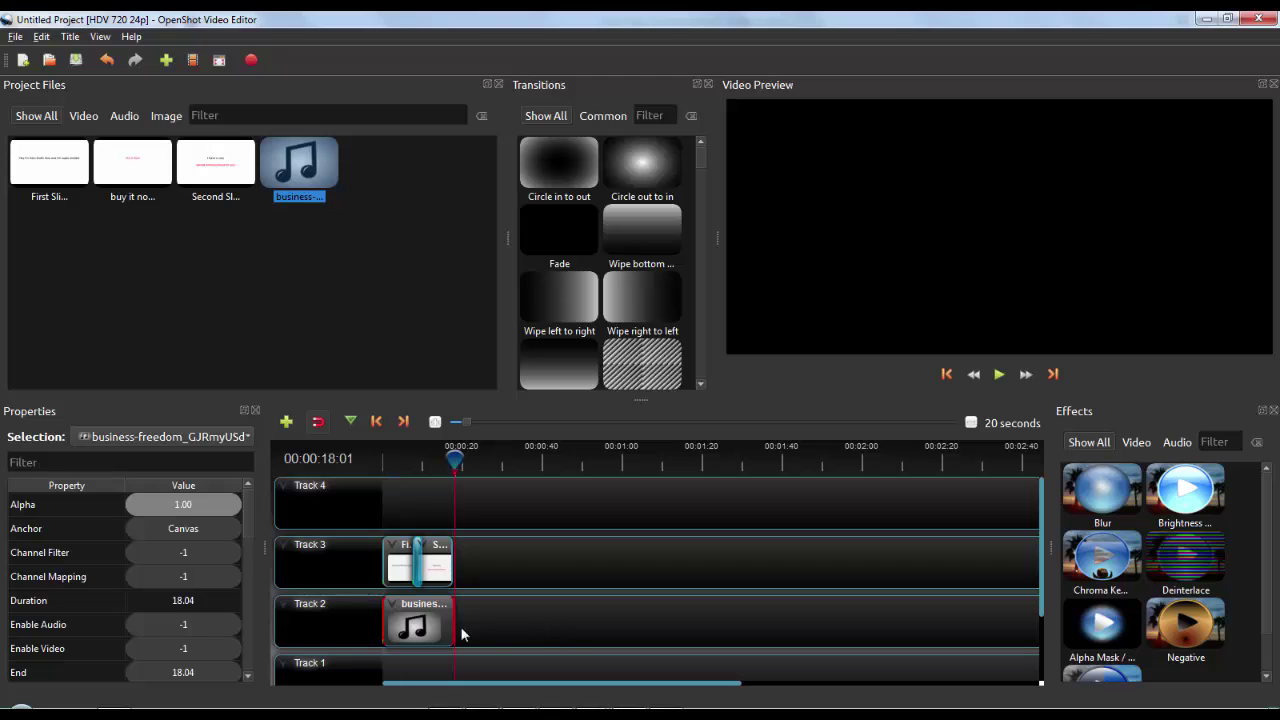
Add the buy it now slide to Track 3, overlapping the end of Second Slide with a fade transition.
mouse_move(392, 467)
mouse_down()
mouse_move(434, 465)
mouse_move(383, 461)
mouse_up()
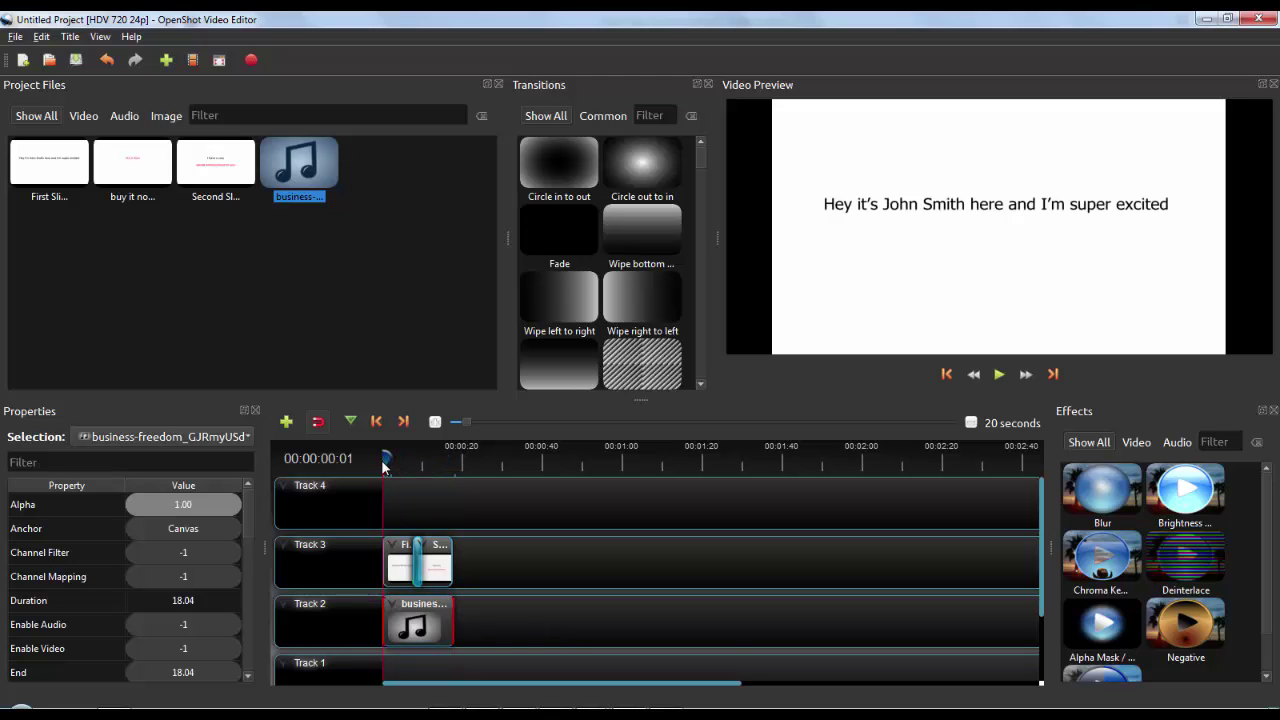
click(305, 311)
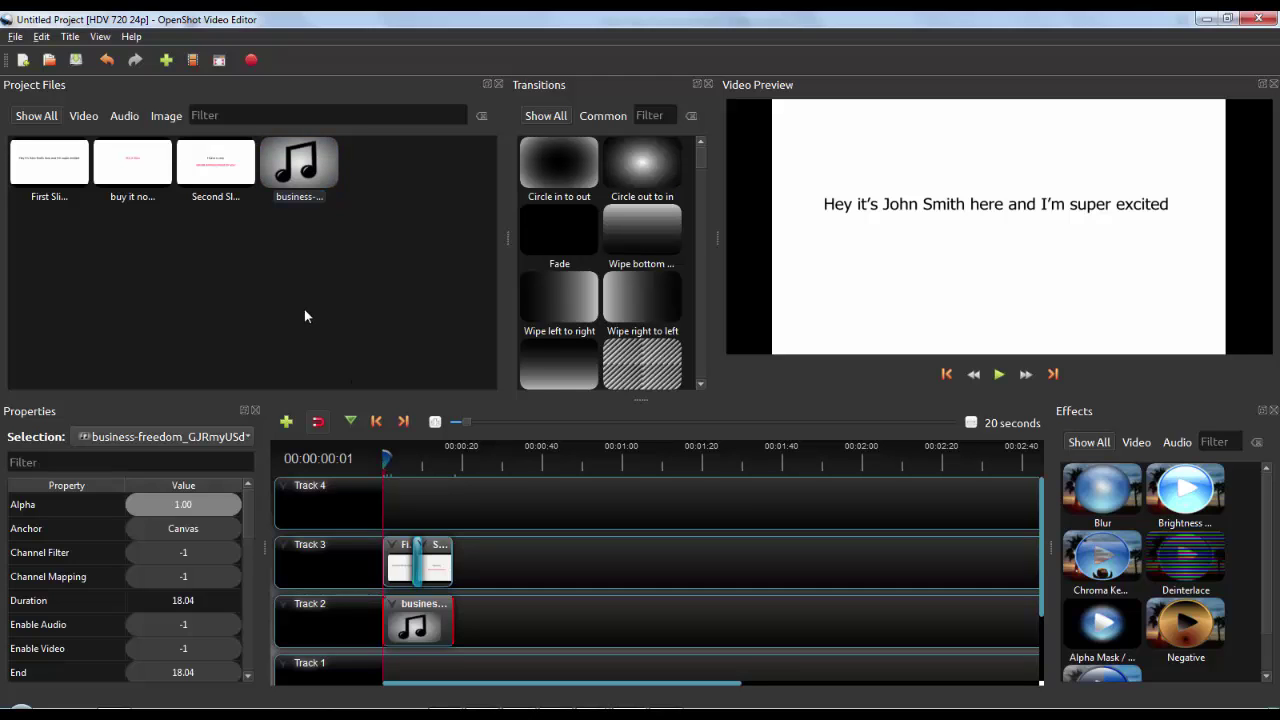
right_click(289, 277)
click(132, 160)
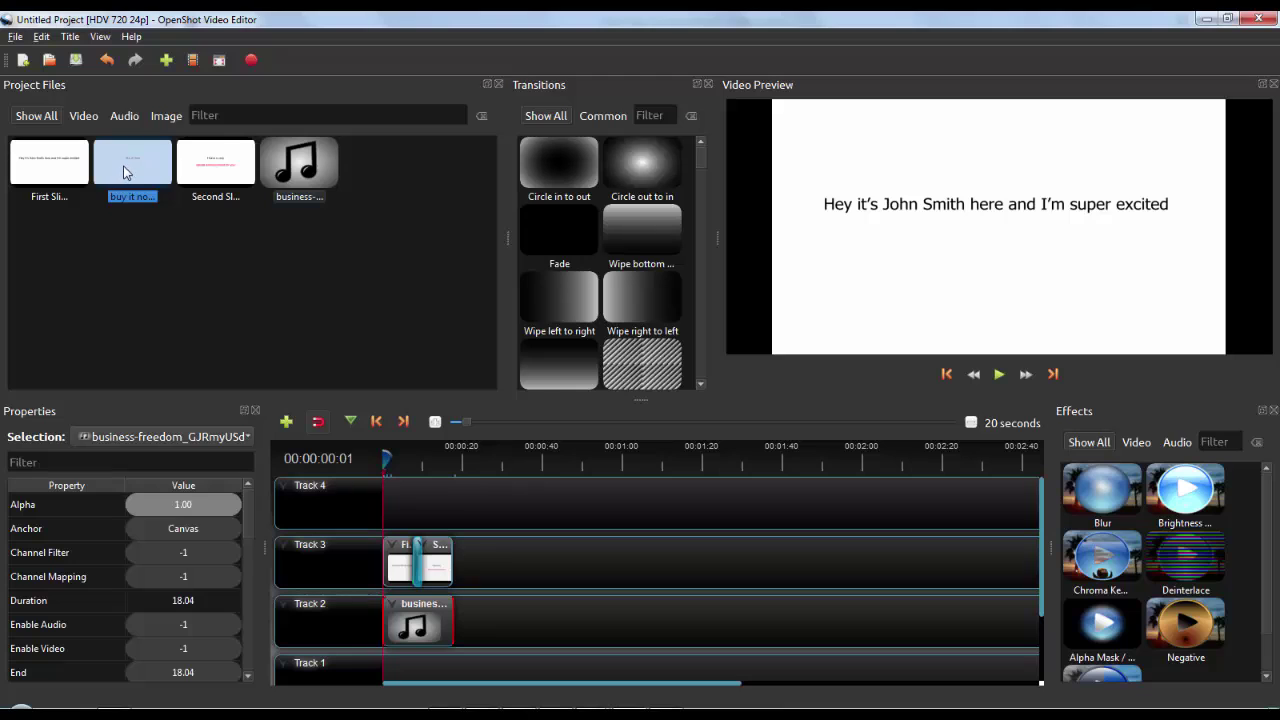
drag(124, 173, 460, 572)
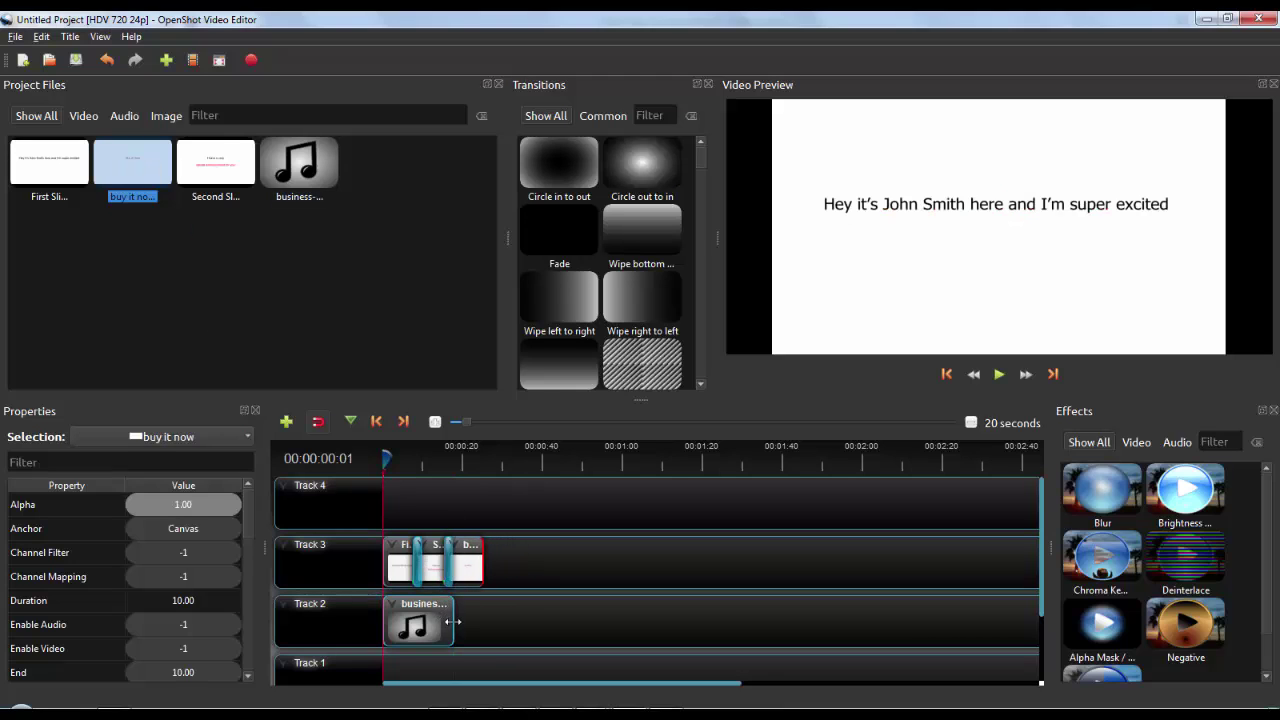
Extend the music clip on Track 2 to the end of the buy it now slide, and preview that slide.
drag(452, 622, 485, 624)
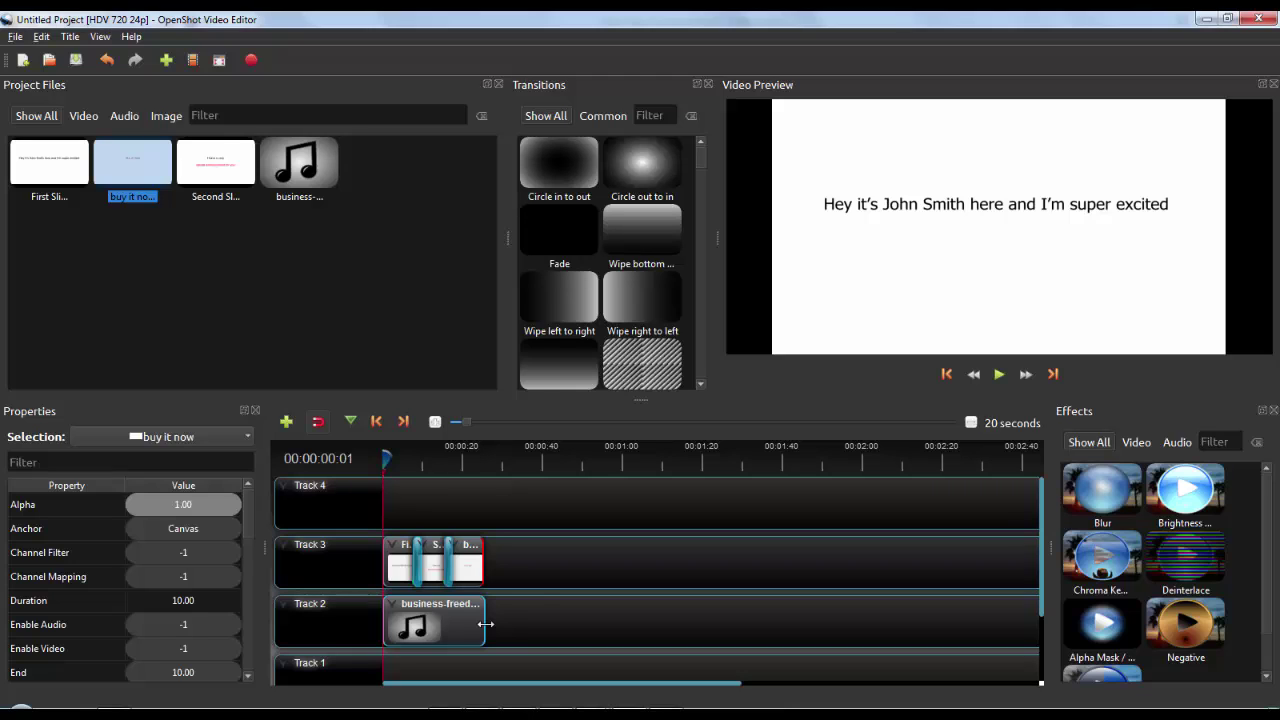
click(465, 468)
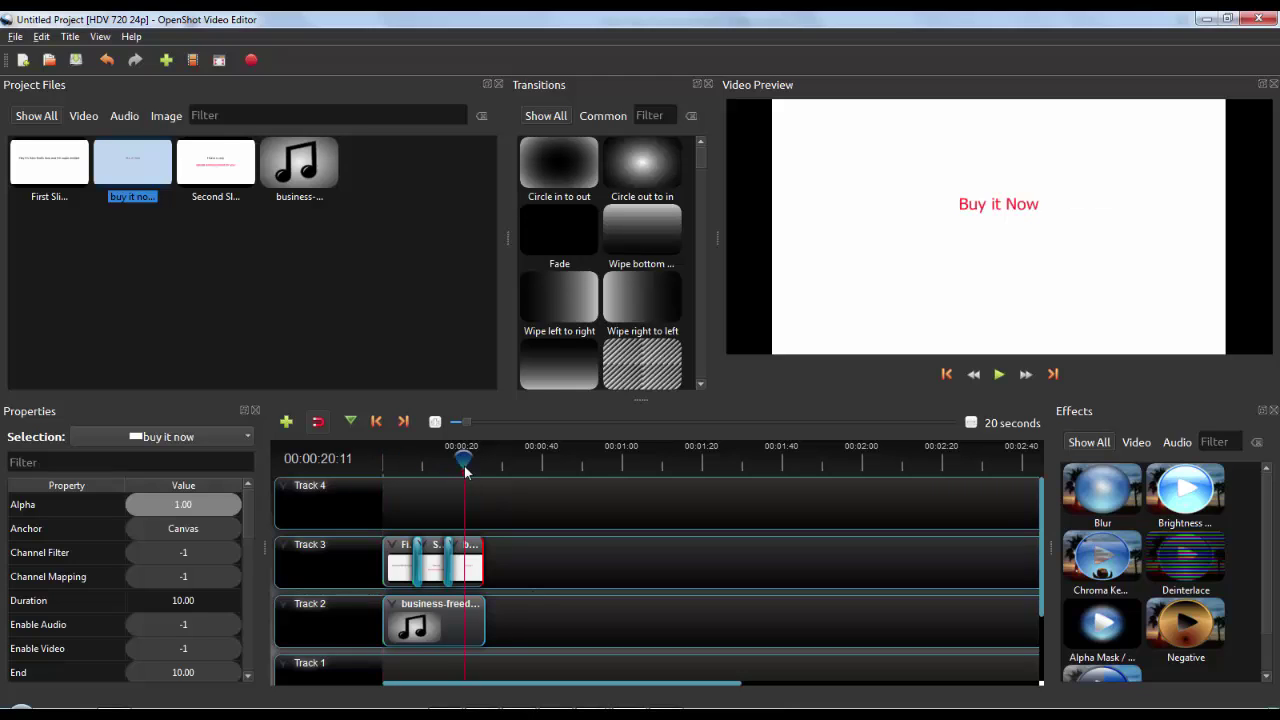
drag(465, 470, 472, 463)
Import the images 1 and button16 from the images folder inside Video Sales Letter on drive E:.
right_click(263, 268)
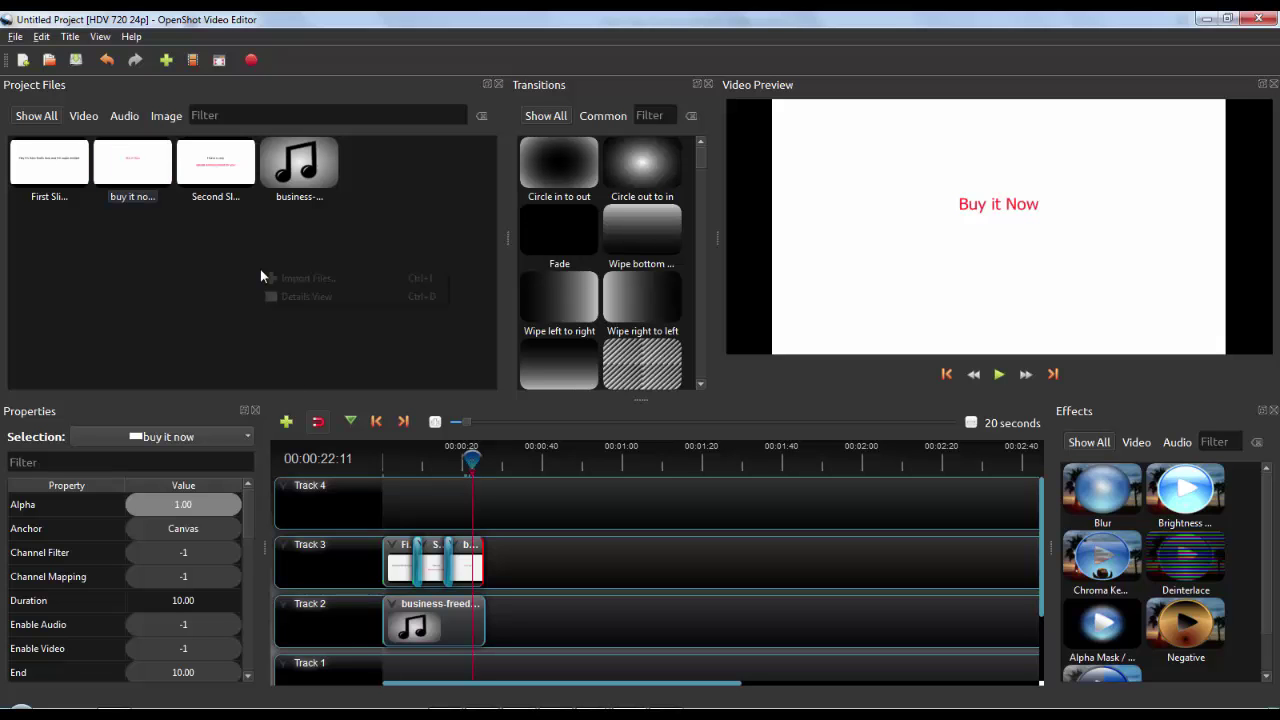
click(277, 278)
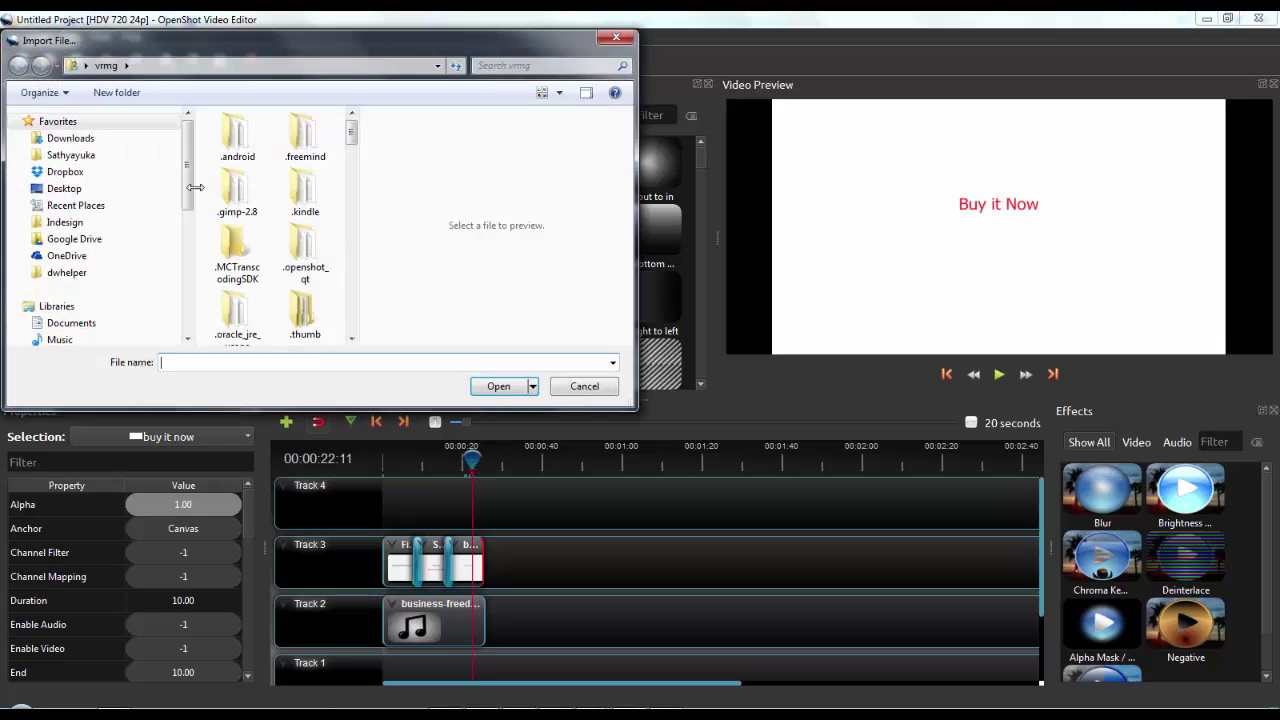
scroll(95, 185, down, 3)
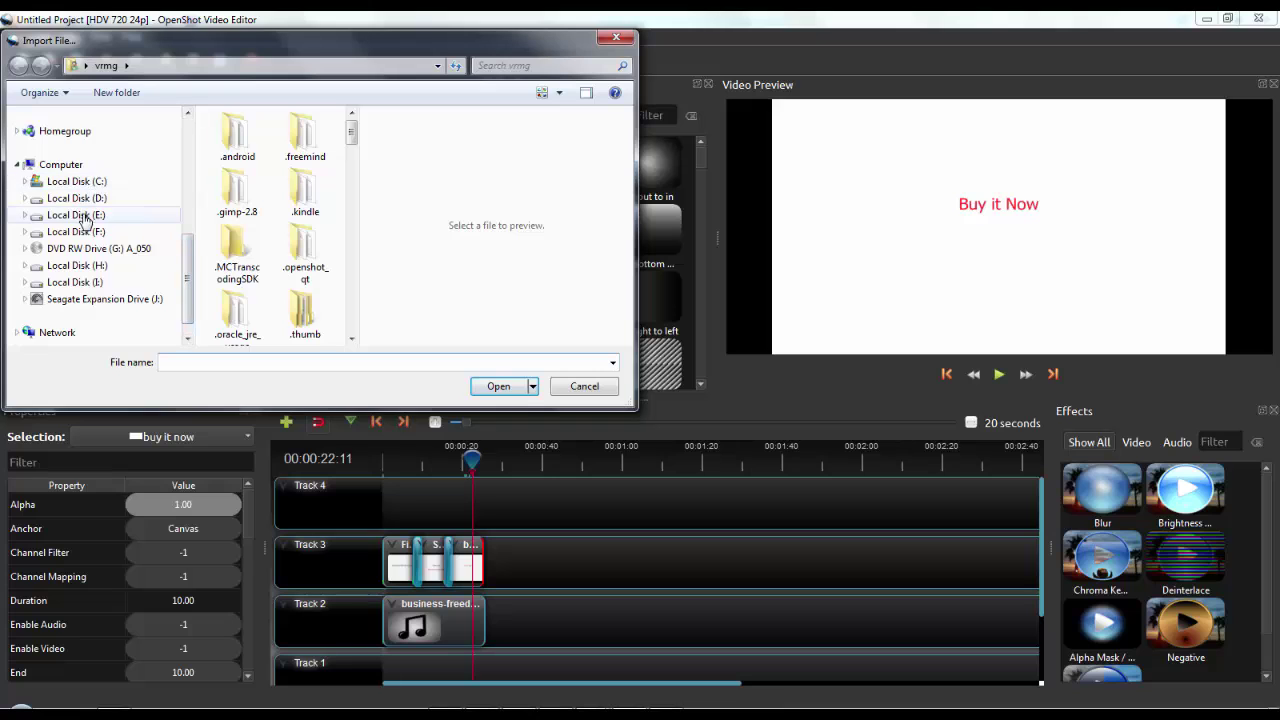
click(92, 214)
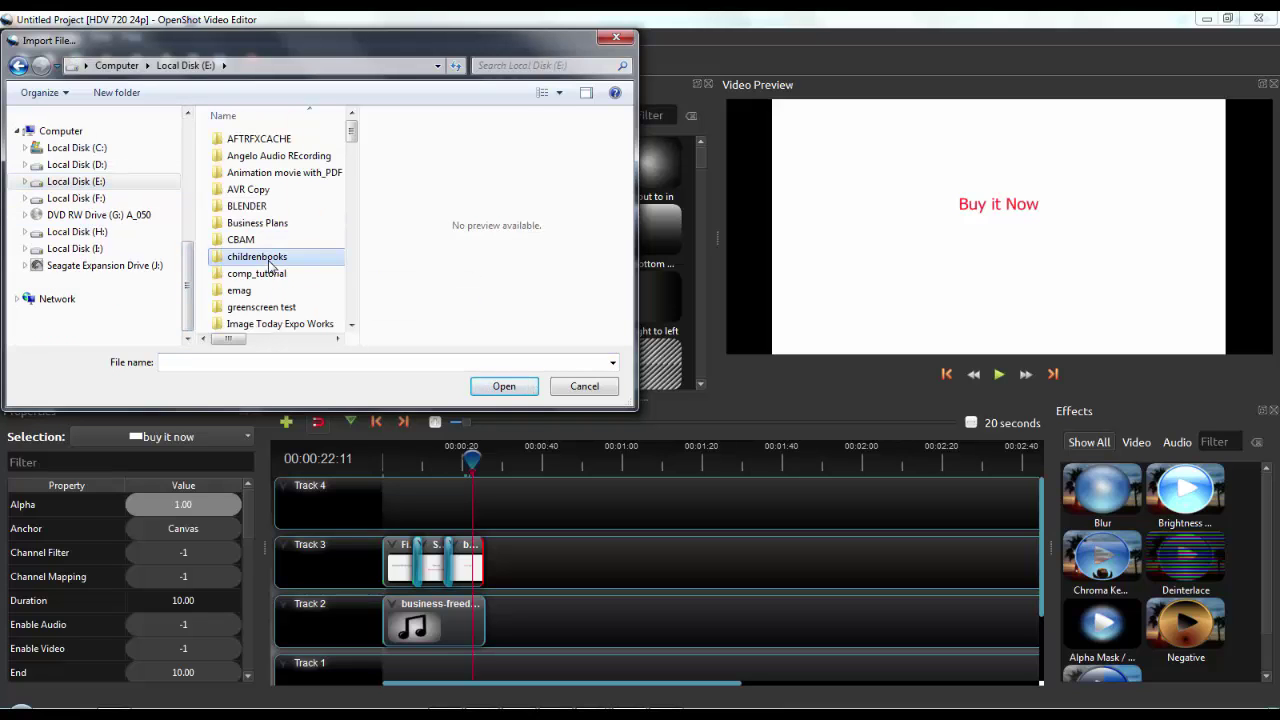
scroll(270, 262, down, 5)
scroll(270, 222, up, 2)
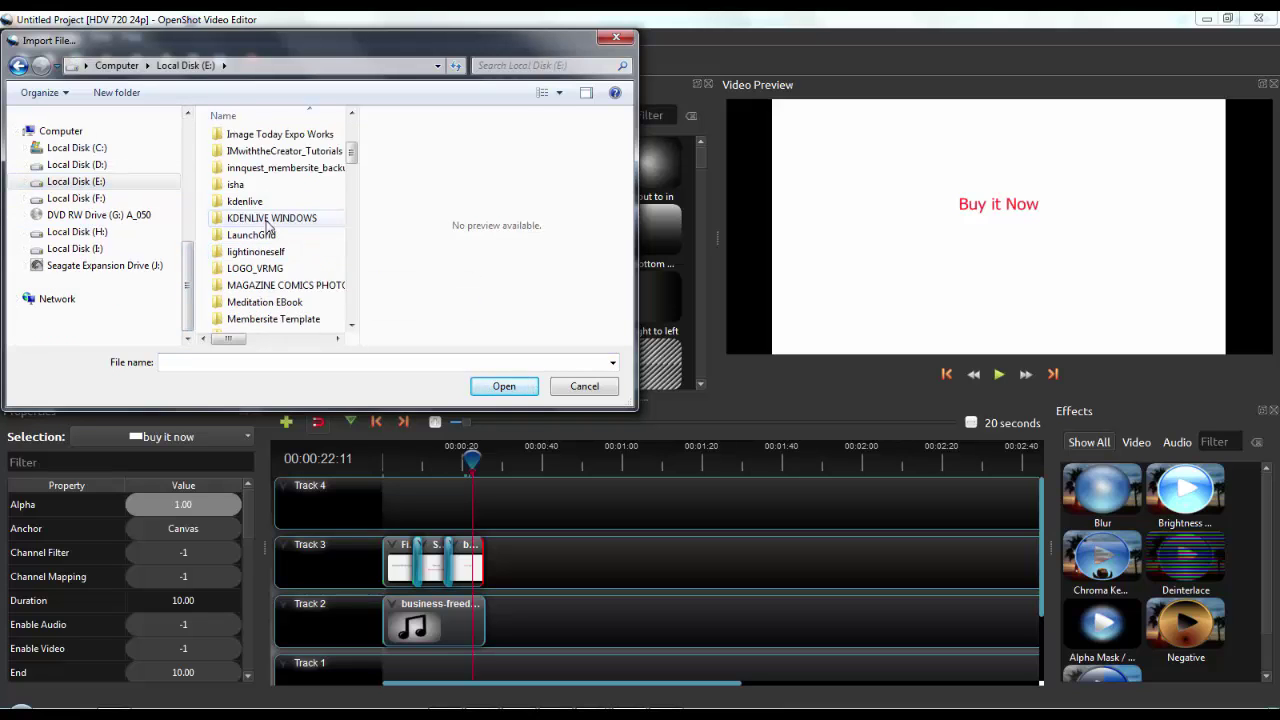
double_click(255, 206)
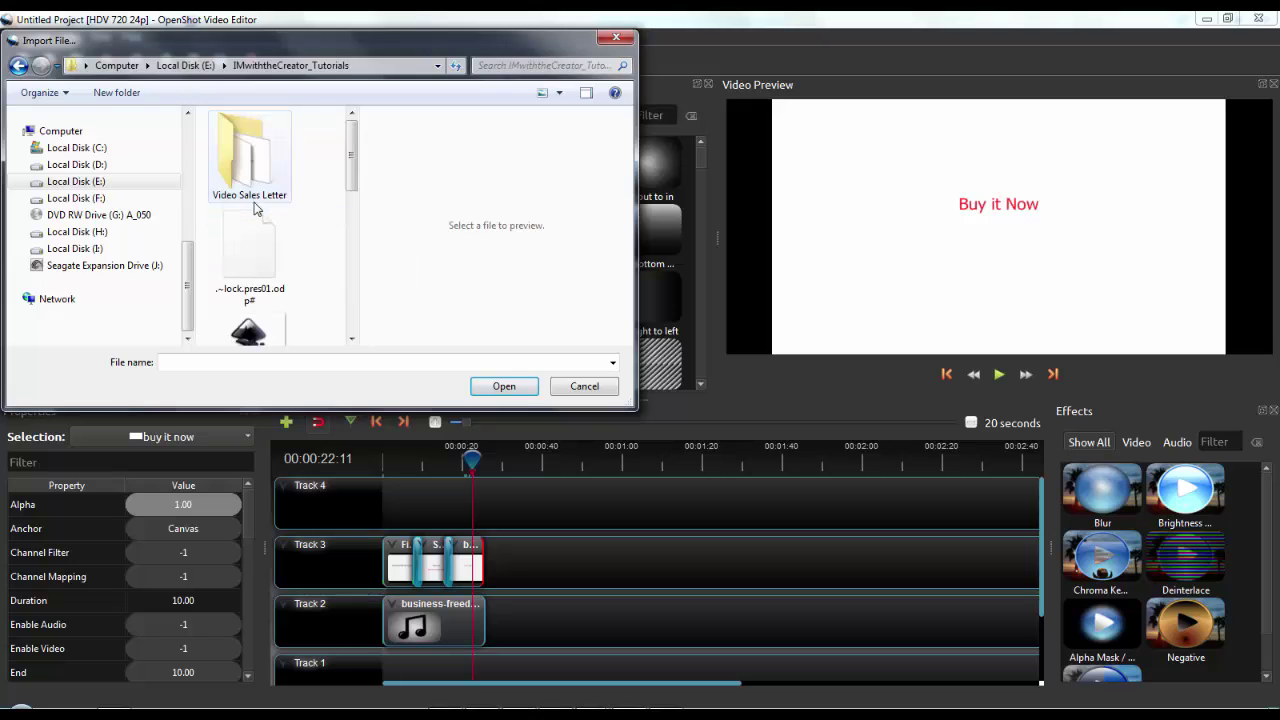
click(244, 166)
double_click(244, 166)
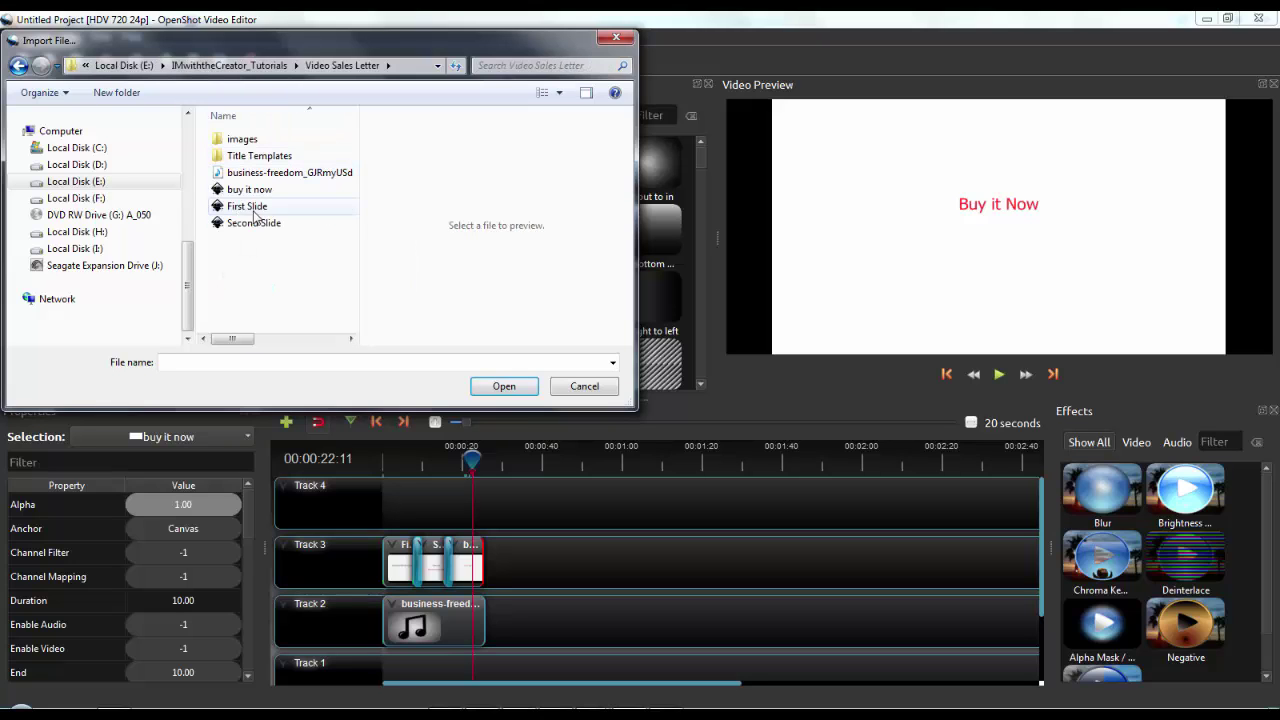
double_click(250, 141)
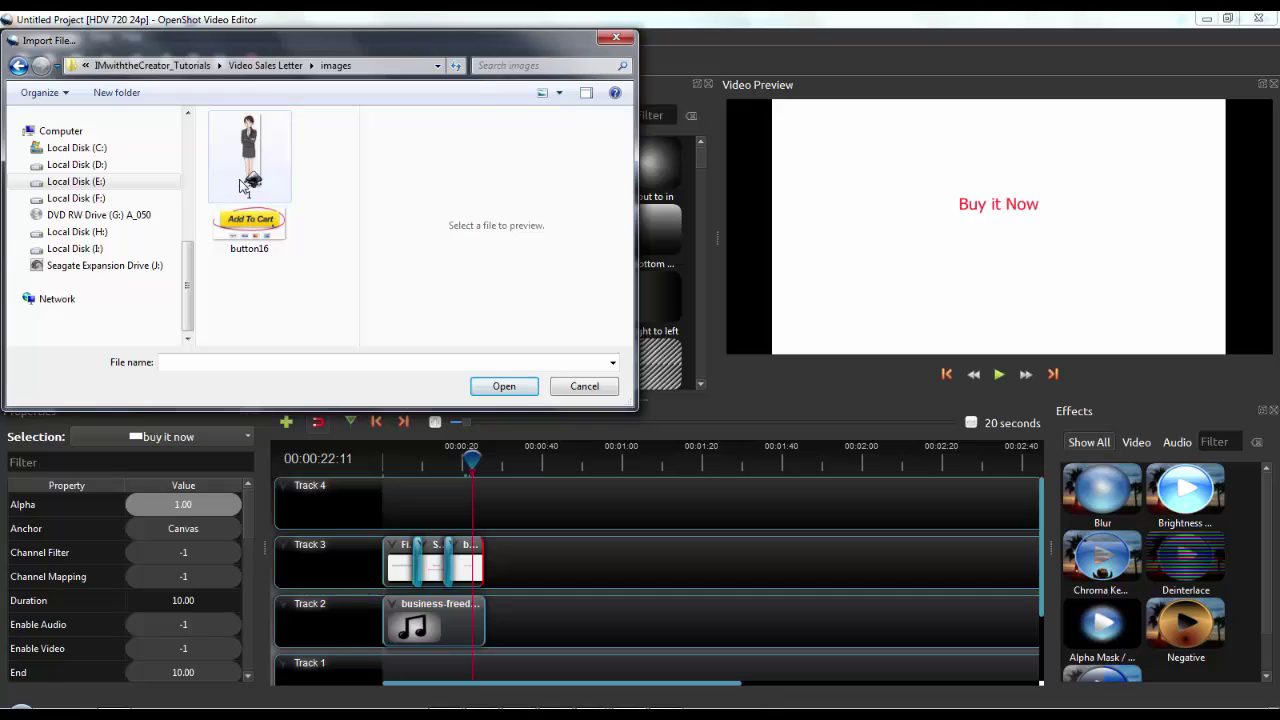
click(245, 180)
ctrl+click(249, 225)
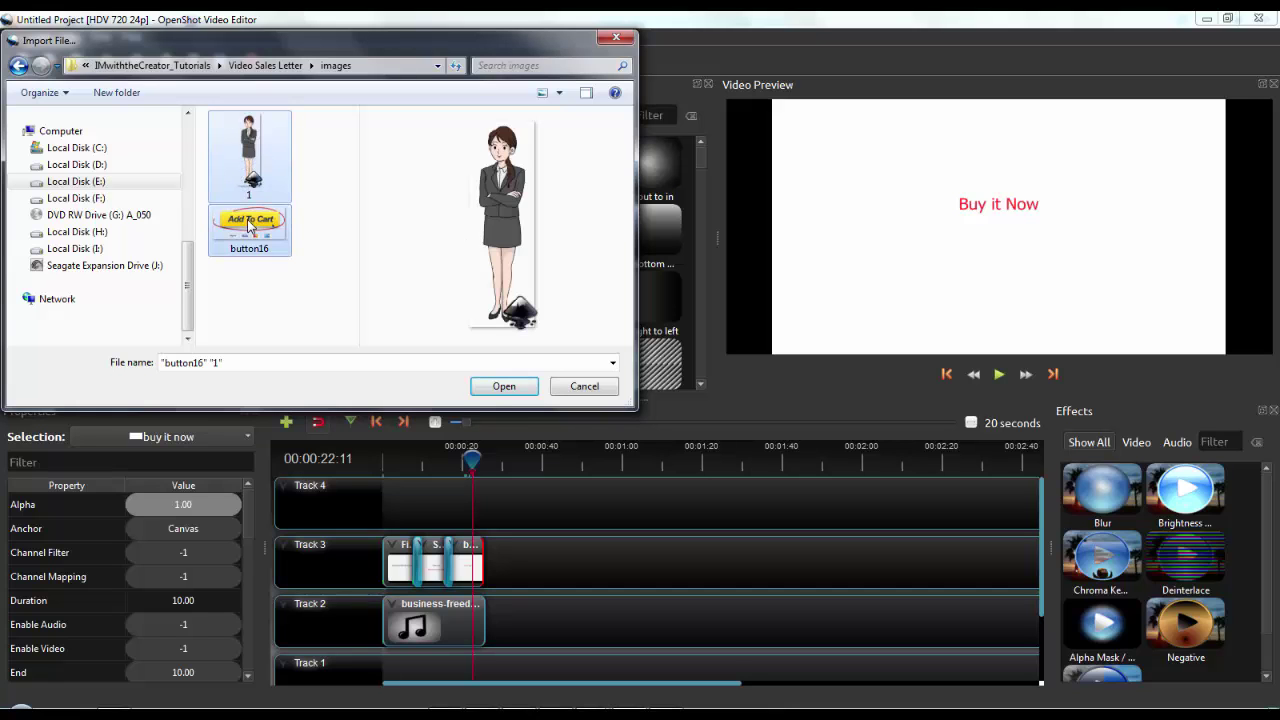
click(504, 386)
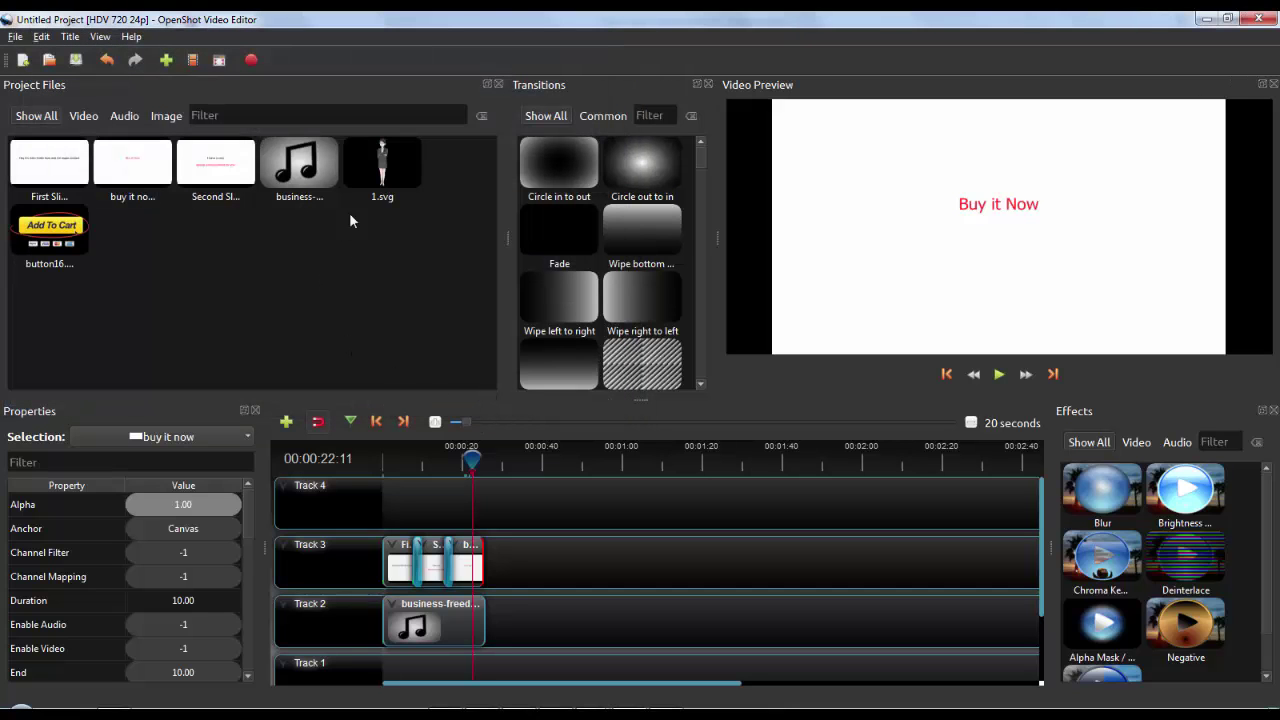
Place the button16 image on Track 4 above the buy it now slide and preview it at 00:00:19:20.
click(48, 232)
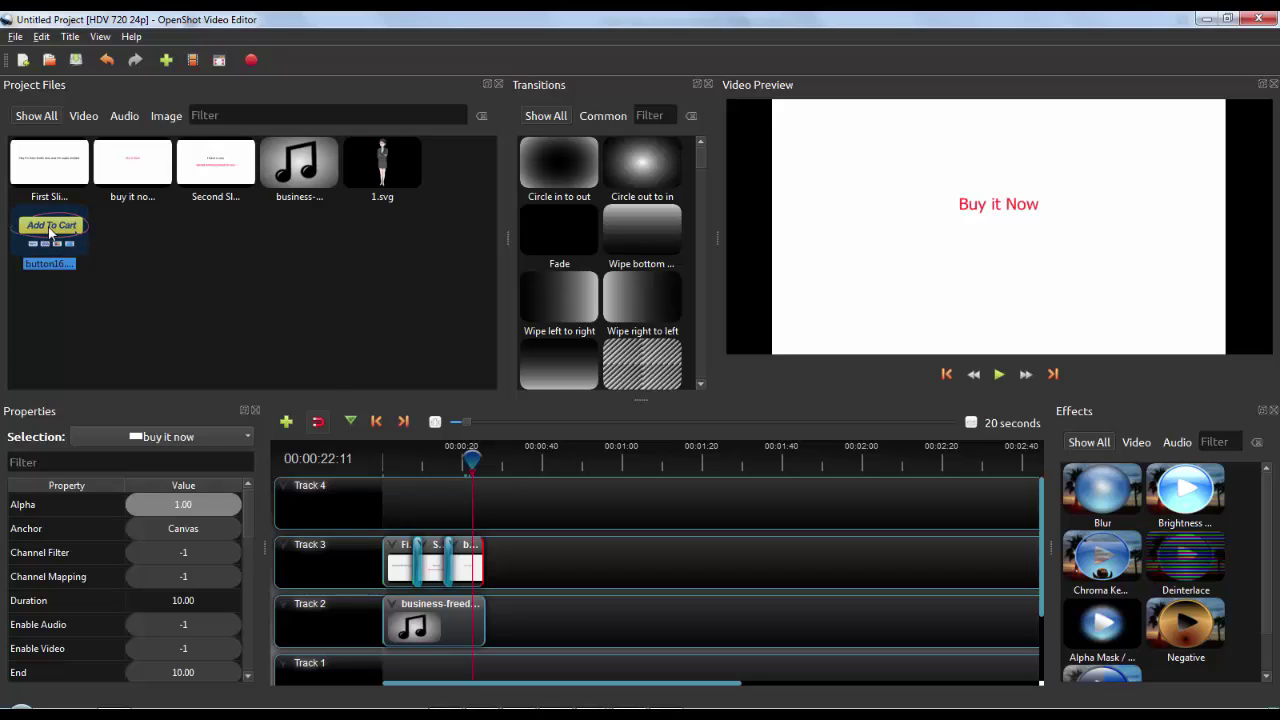
drag(50, 232, 462, 487)
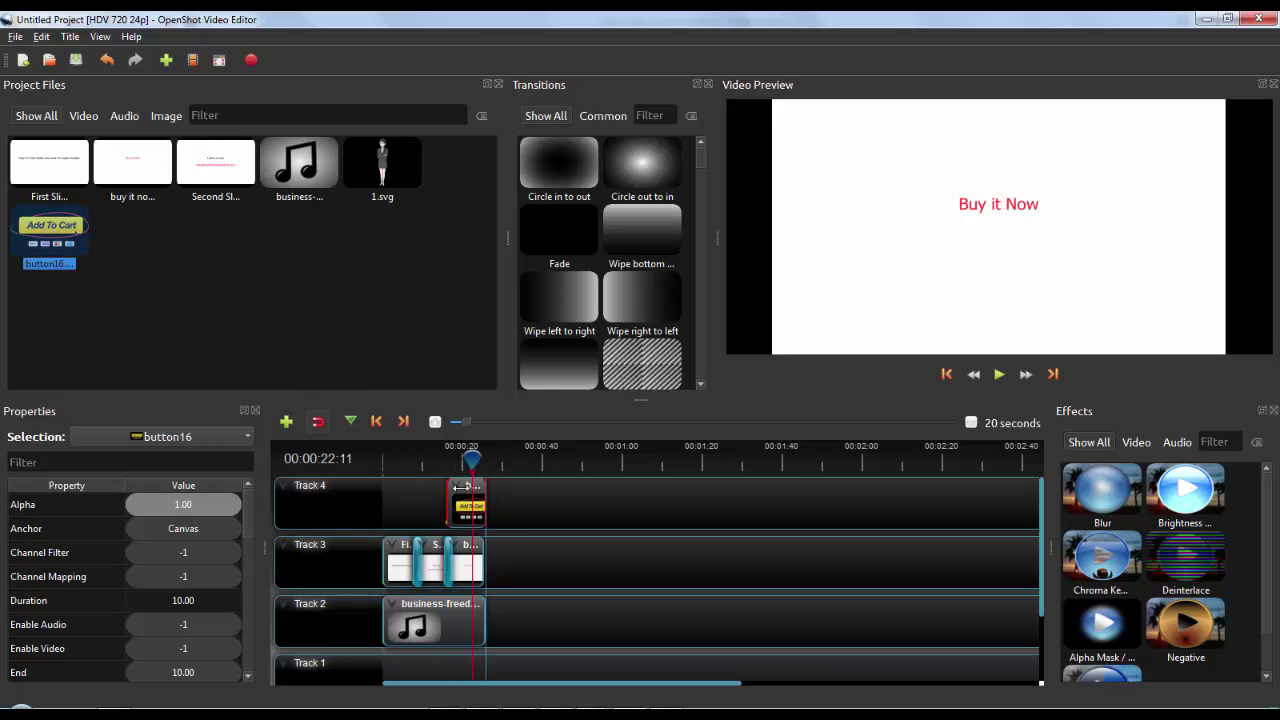
click(461, 457)
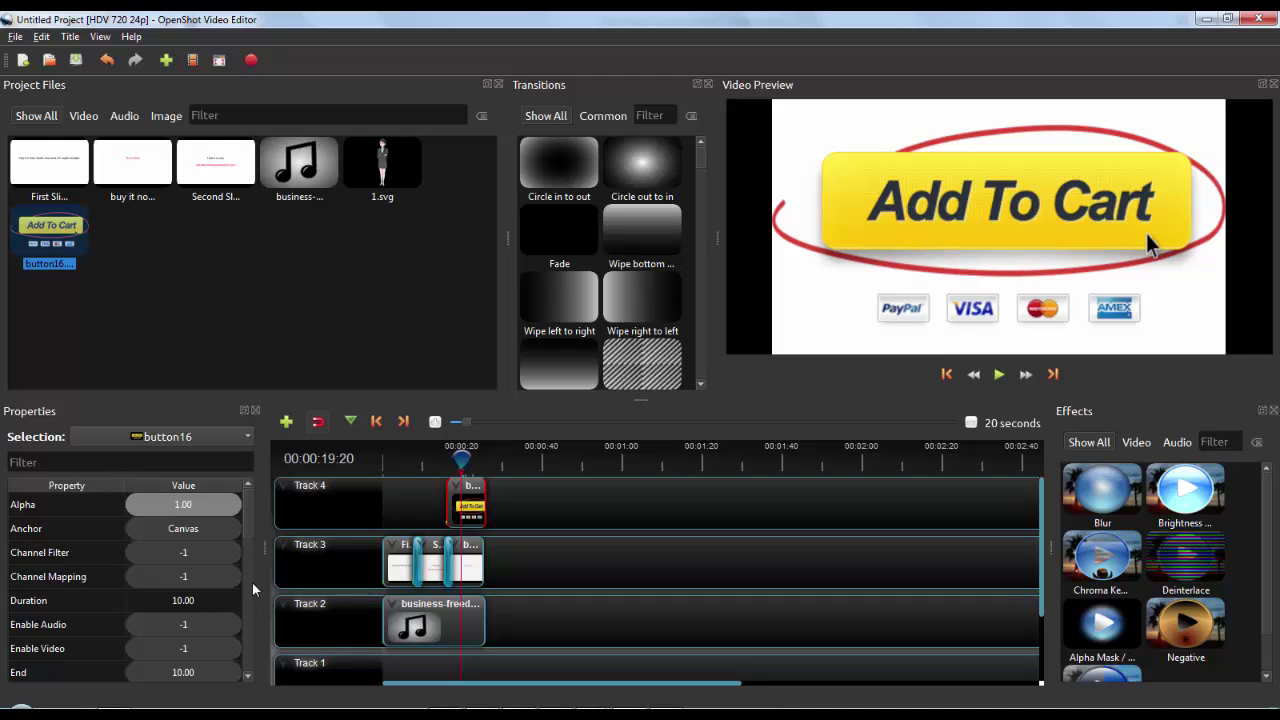
Set the button16 clip's Scale to Crop, Scale X to 0.49, Scale Y to 0.45 and Shear X to 0.08.
drag(250, 520, 245, 591)
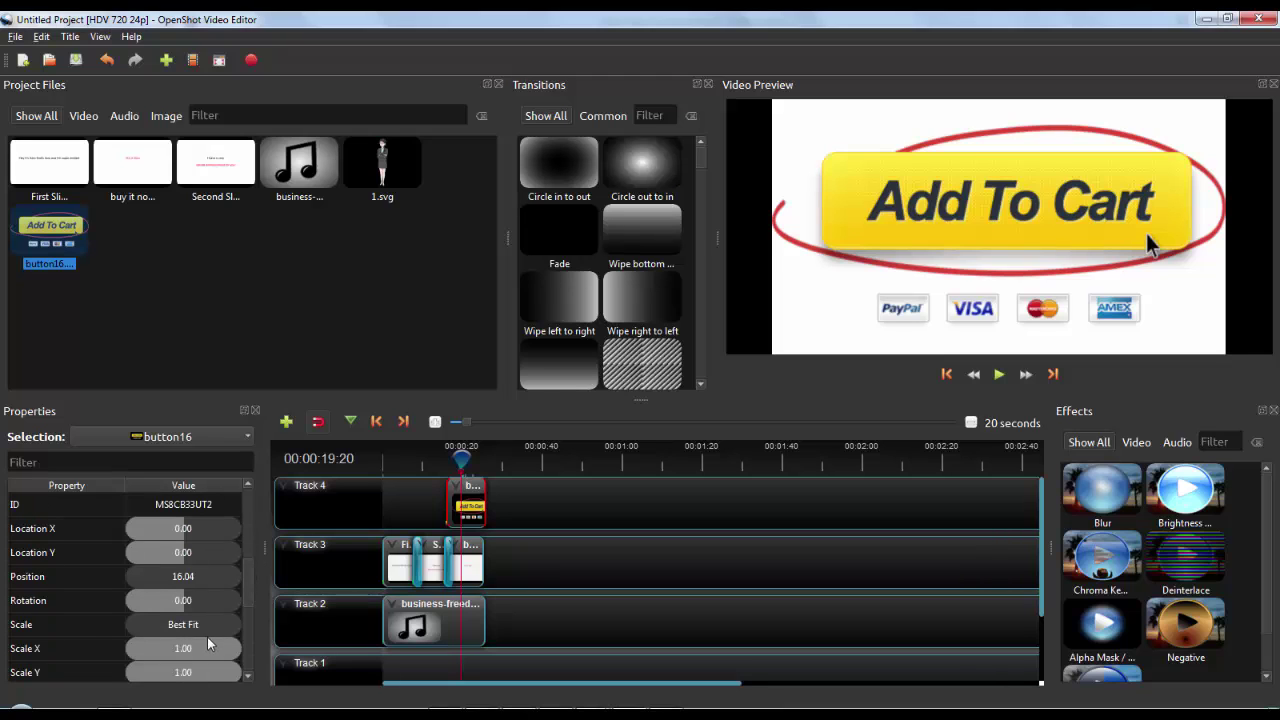
click(163, 632)
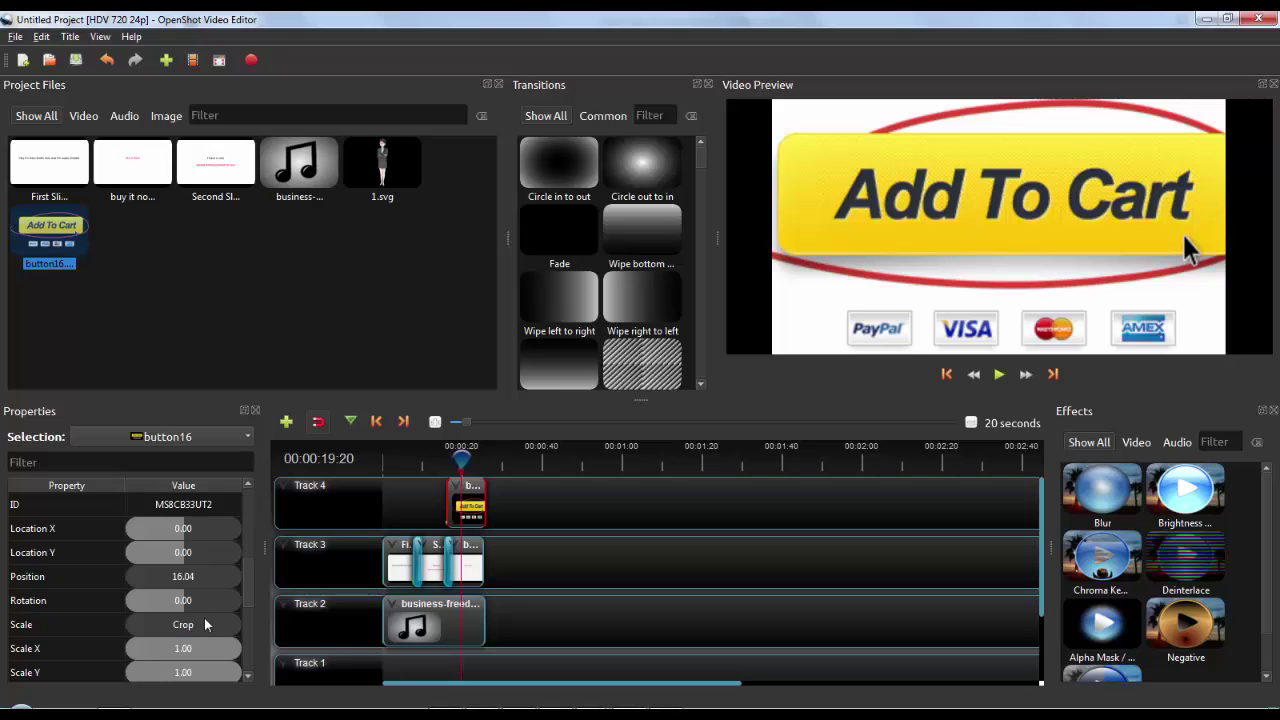
click(200, 655)
drag(203, 655, 190, 684)
click(189, 683)
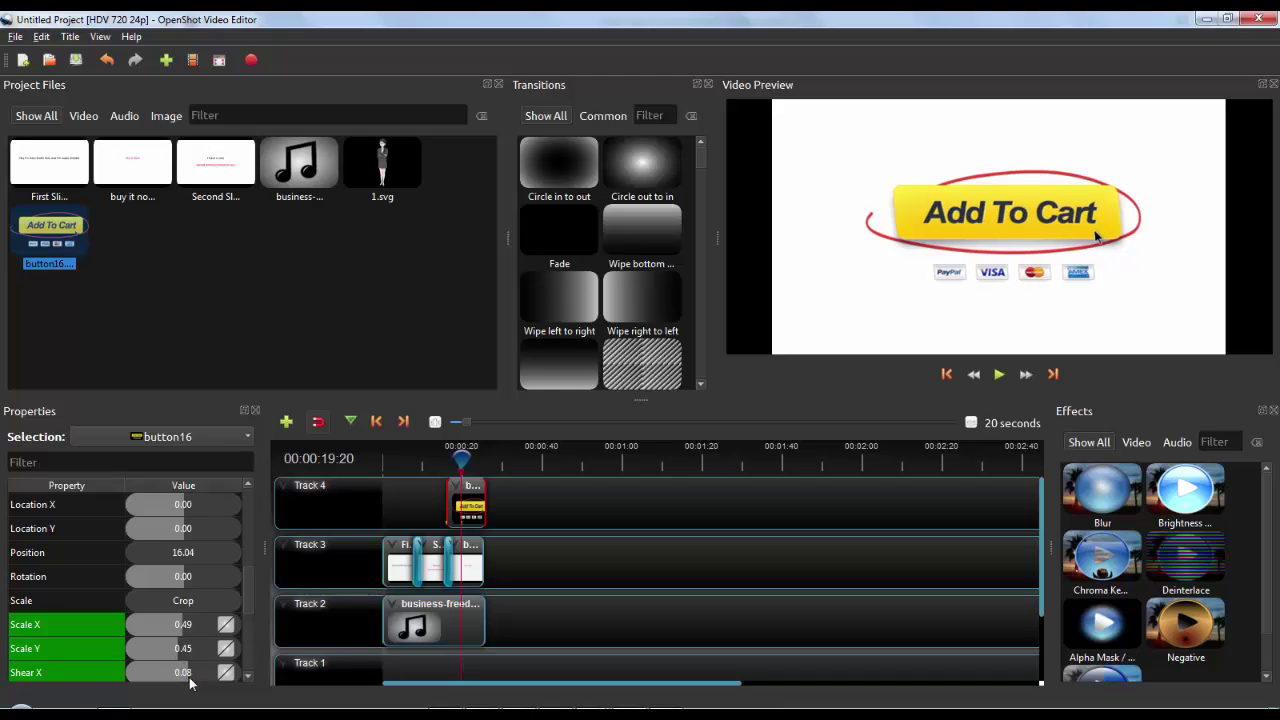
Set the button16 clip's Shear X to 0.45.
click(184, 681)
double_click(181, 679)
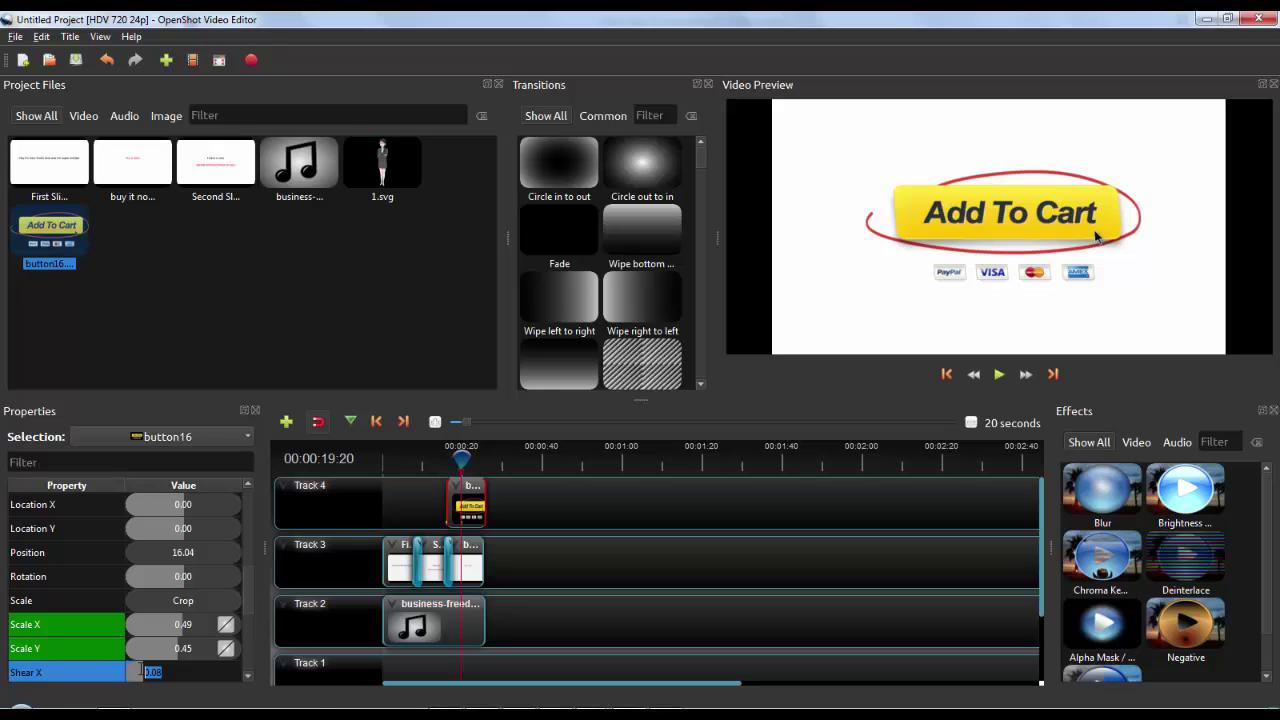
text(0.45)
key(Return)
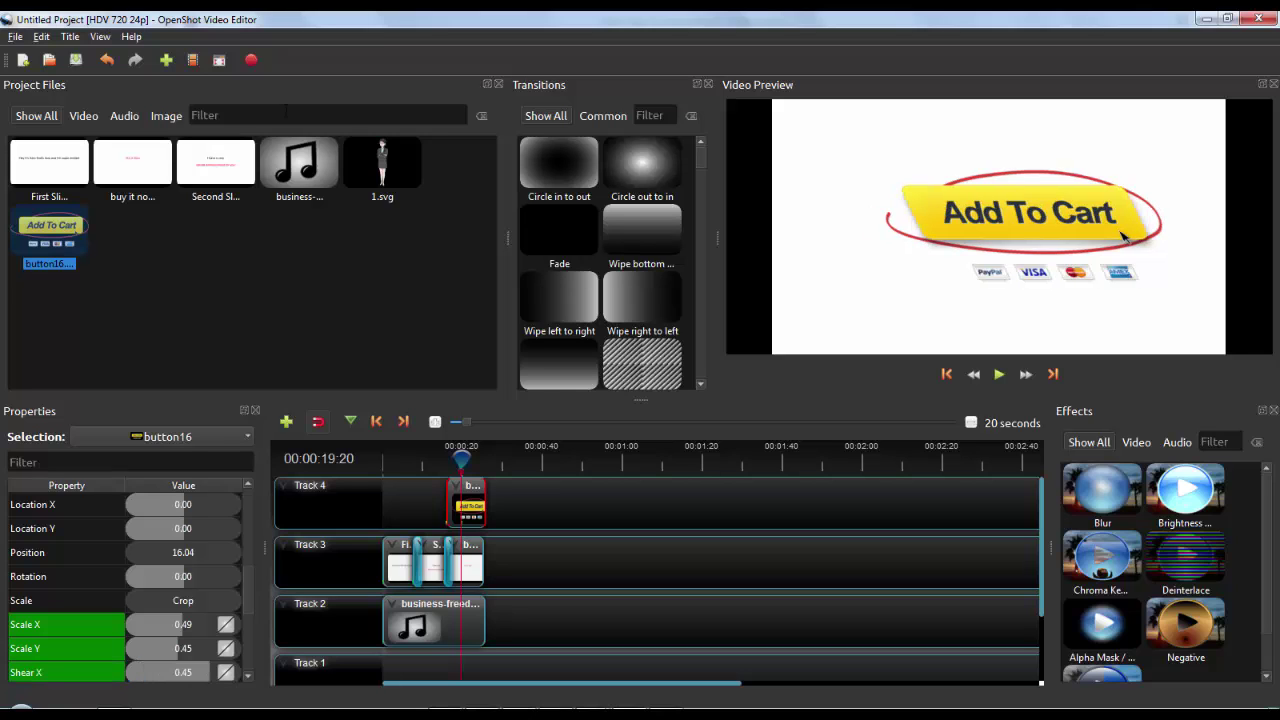
Set the button16 clip's Shear X to 0 and its Scale X to 0.45.
scroll(245, 604, down, 3)
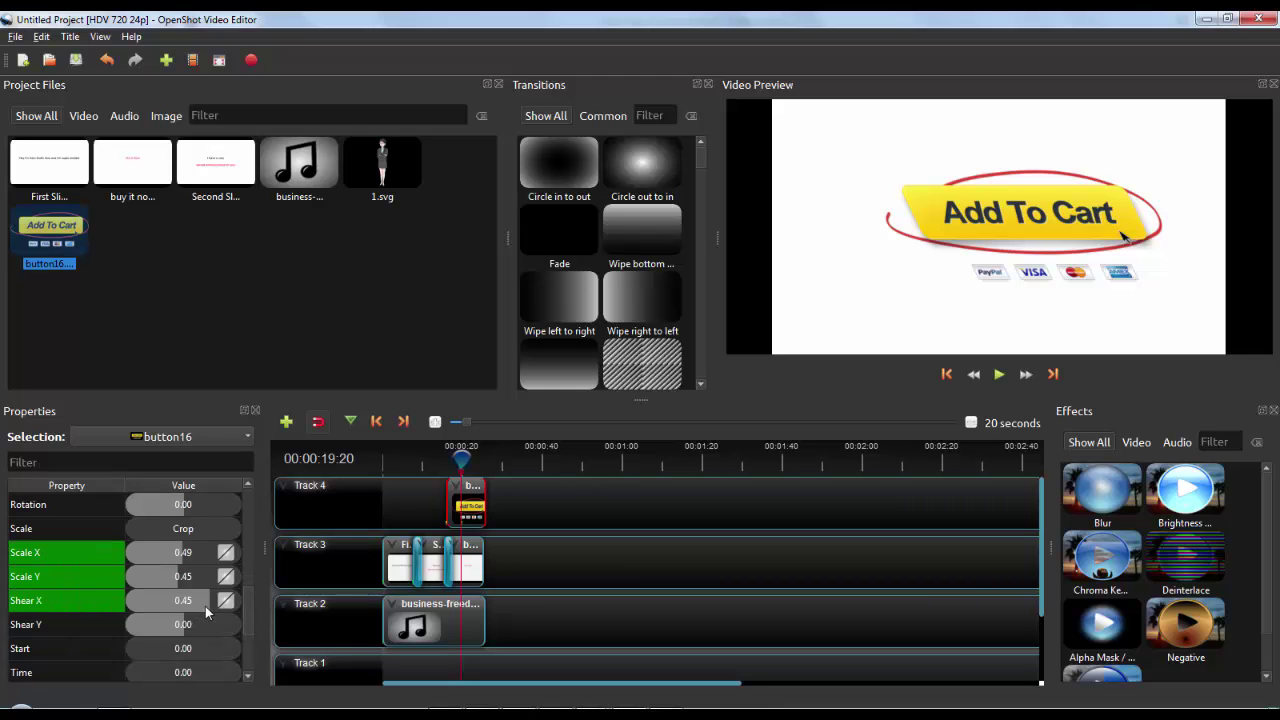
click(205, 606)
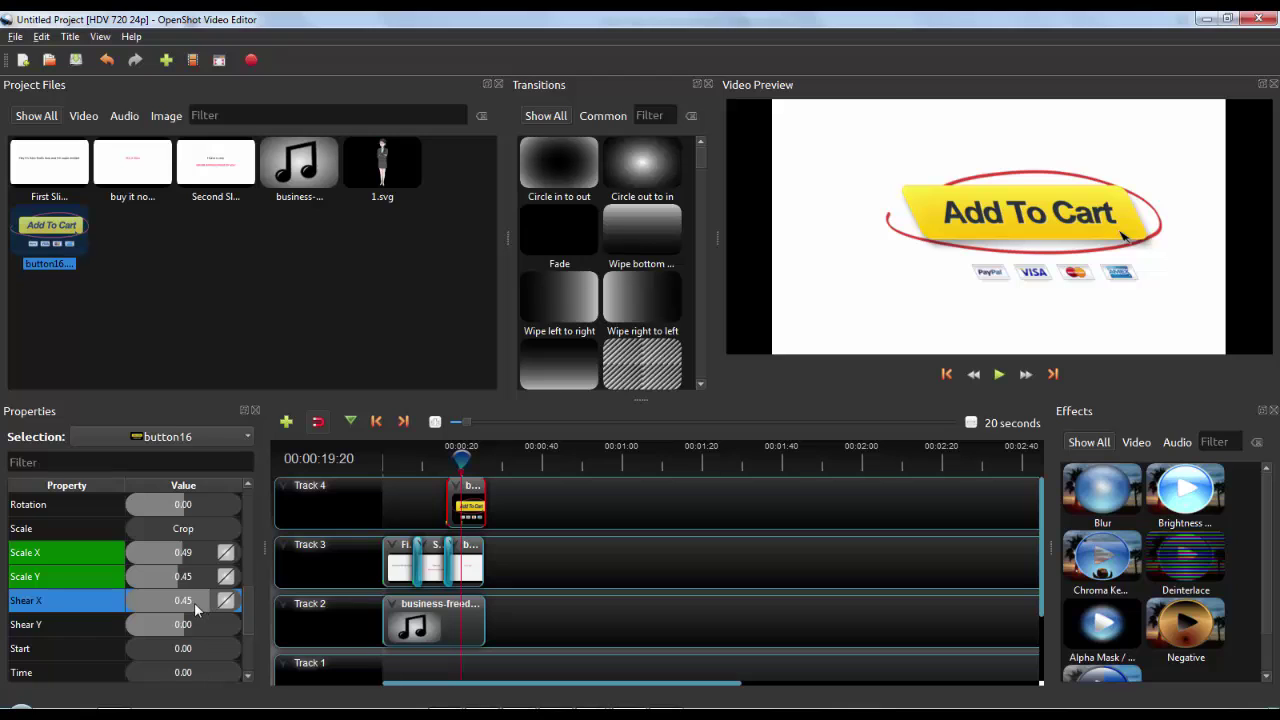
double_click(177, 603)
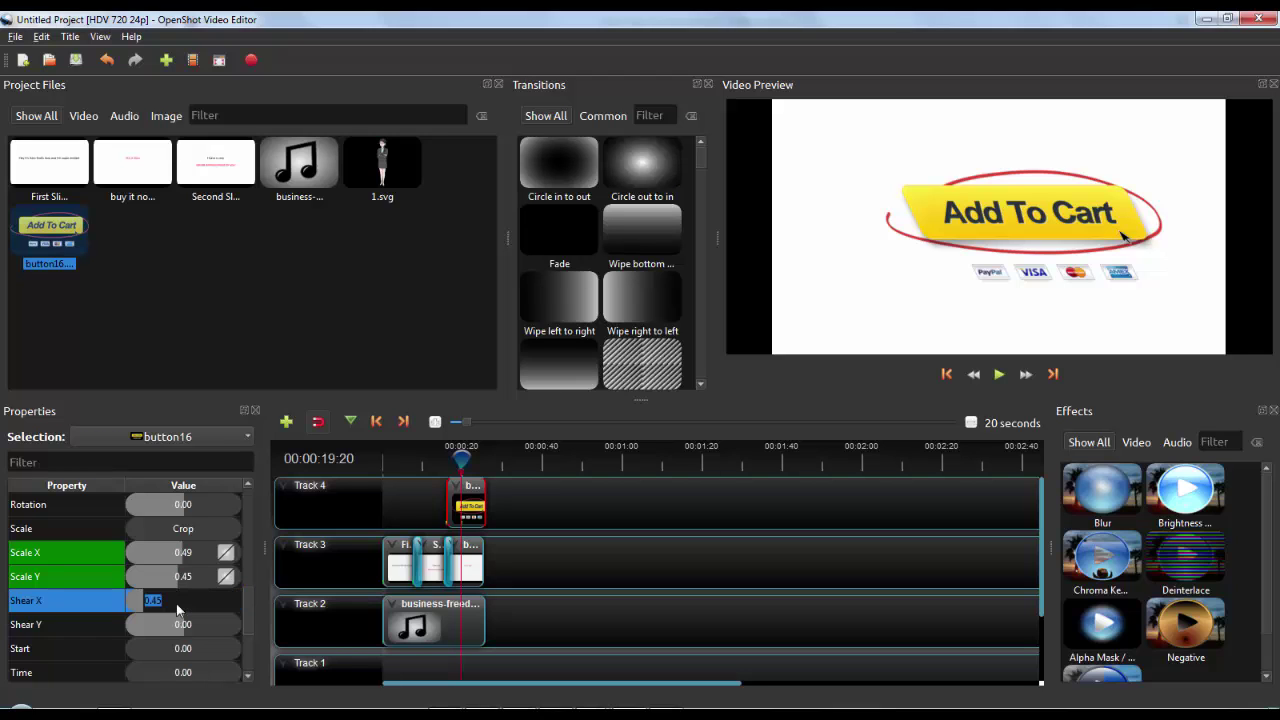
text(0)
key(Return)
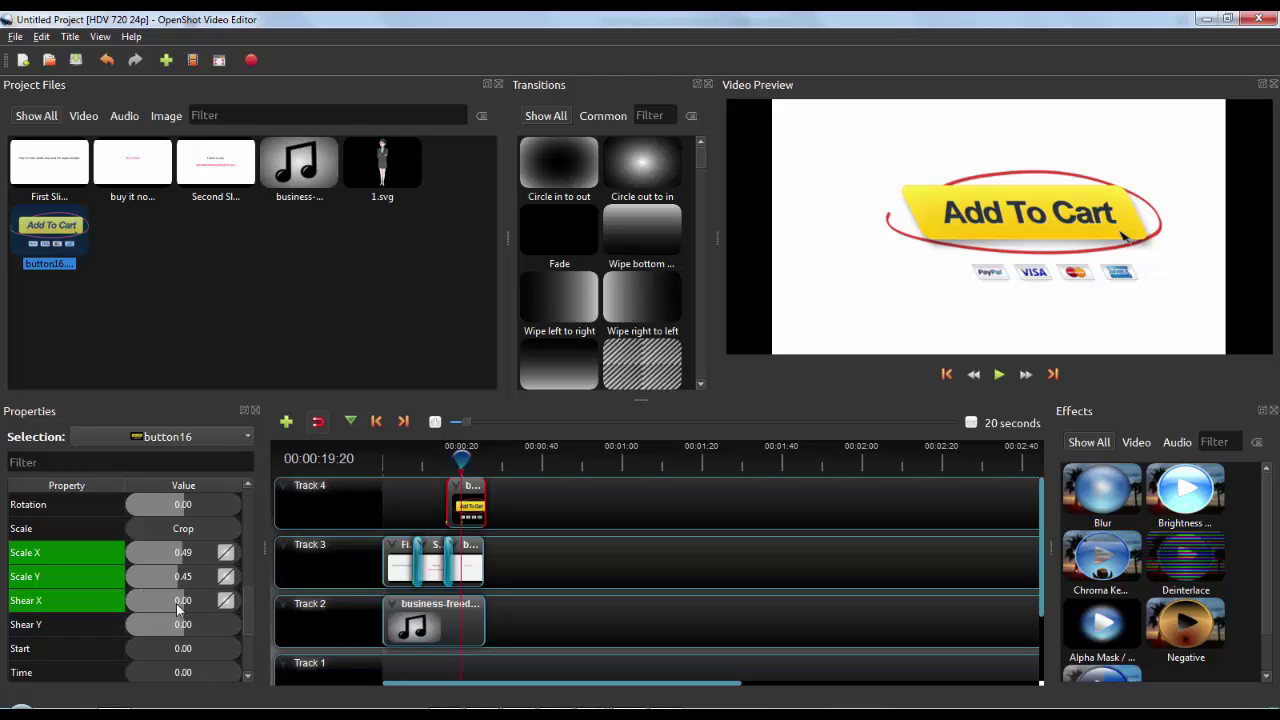
double_click(185, 560)
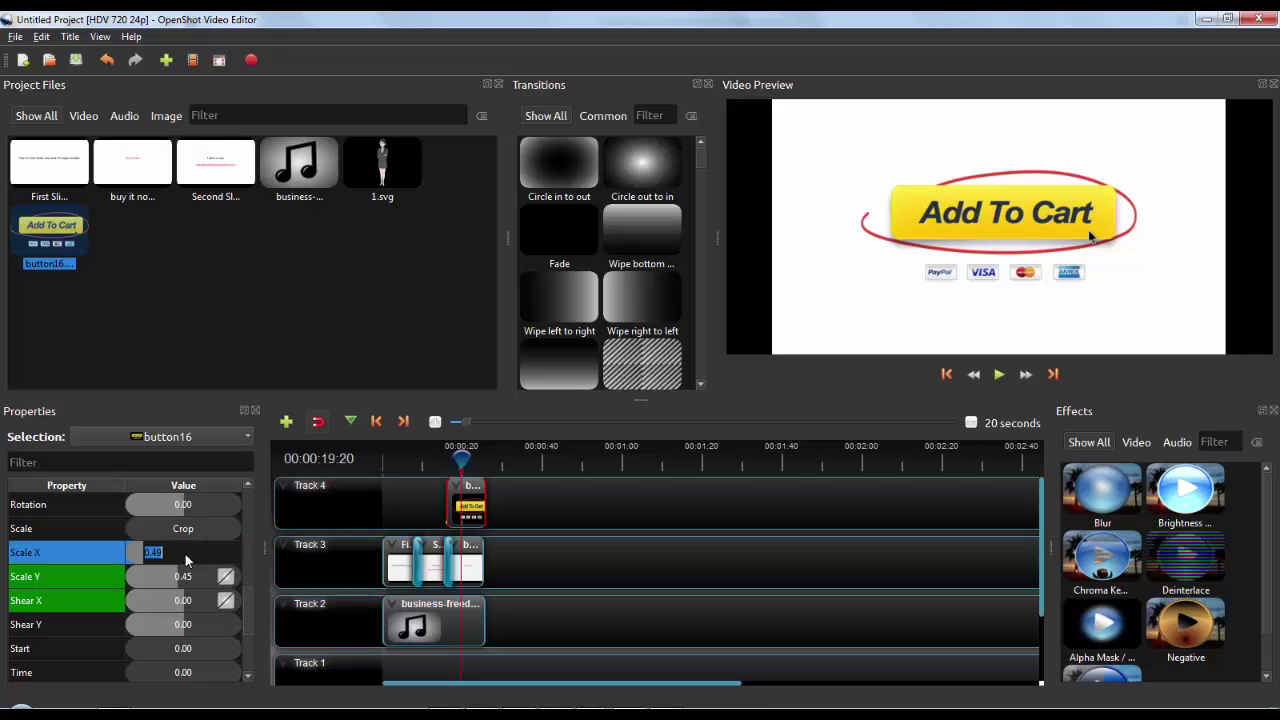
text(0.)
key(Return)
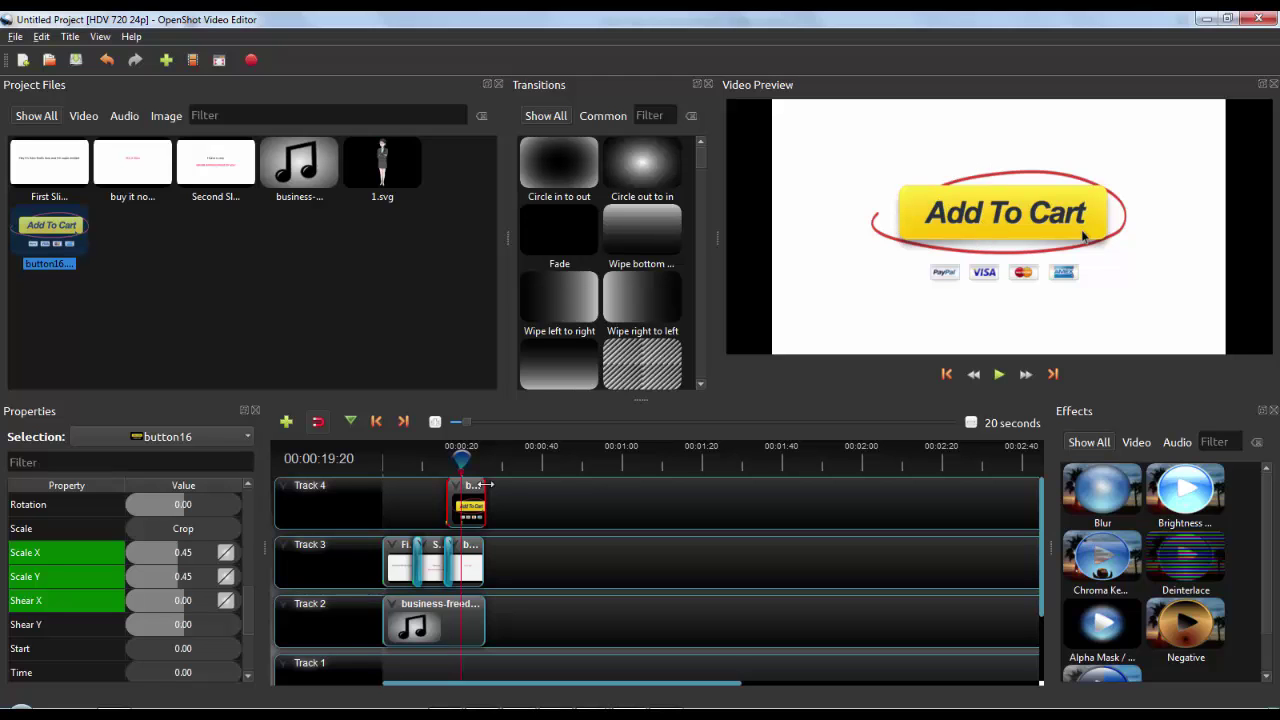
Preview the button16 clip at 00:00:21:11 and shift it along Track 4 so its end lines up with the buy it now slide.
click(466, 460)
drag(466, 460, 468, 461)
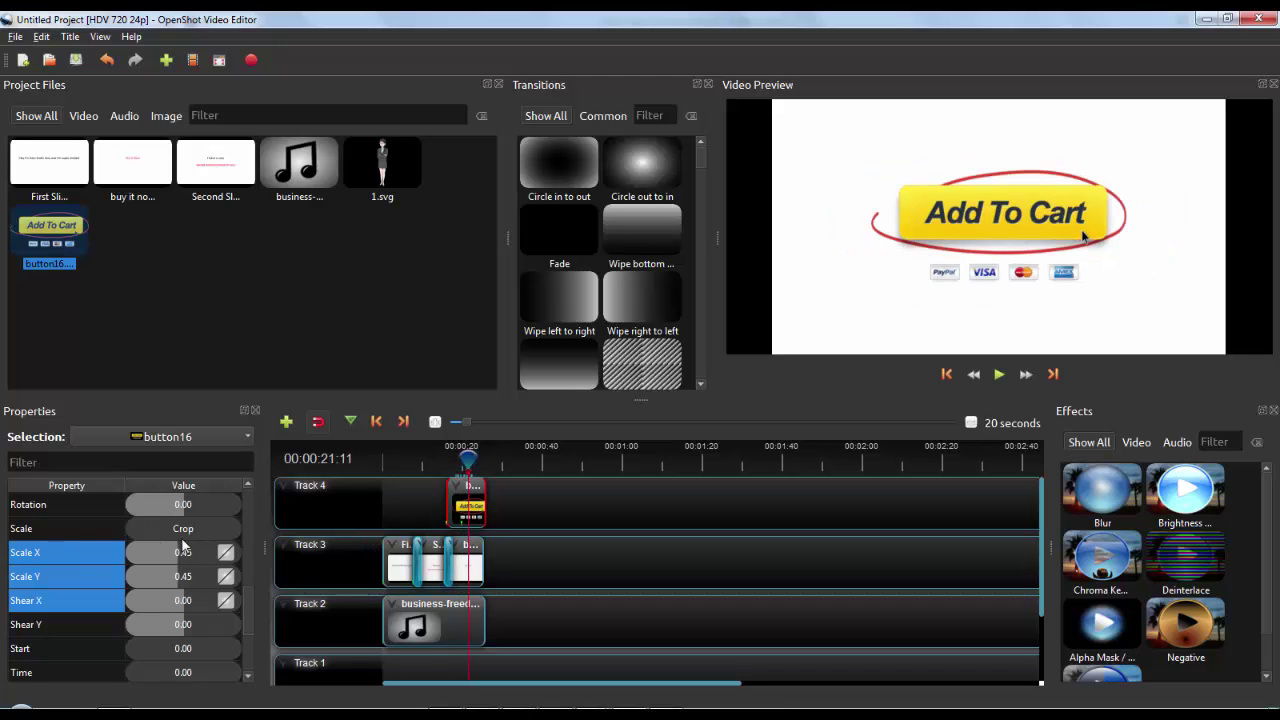
drag(468, 490, 475, 496)
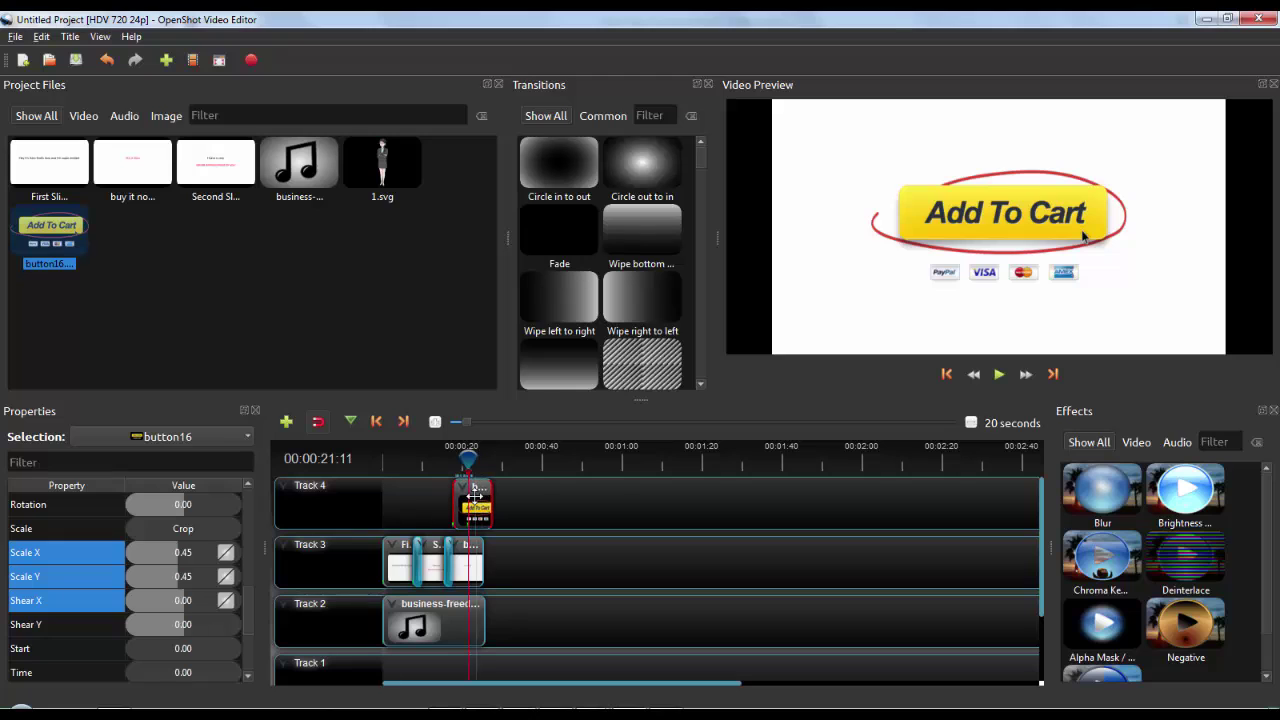
click(112, 290)
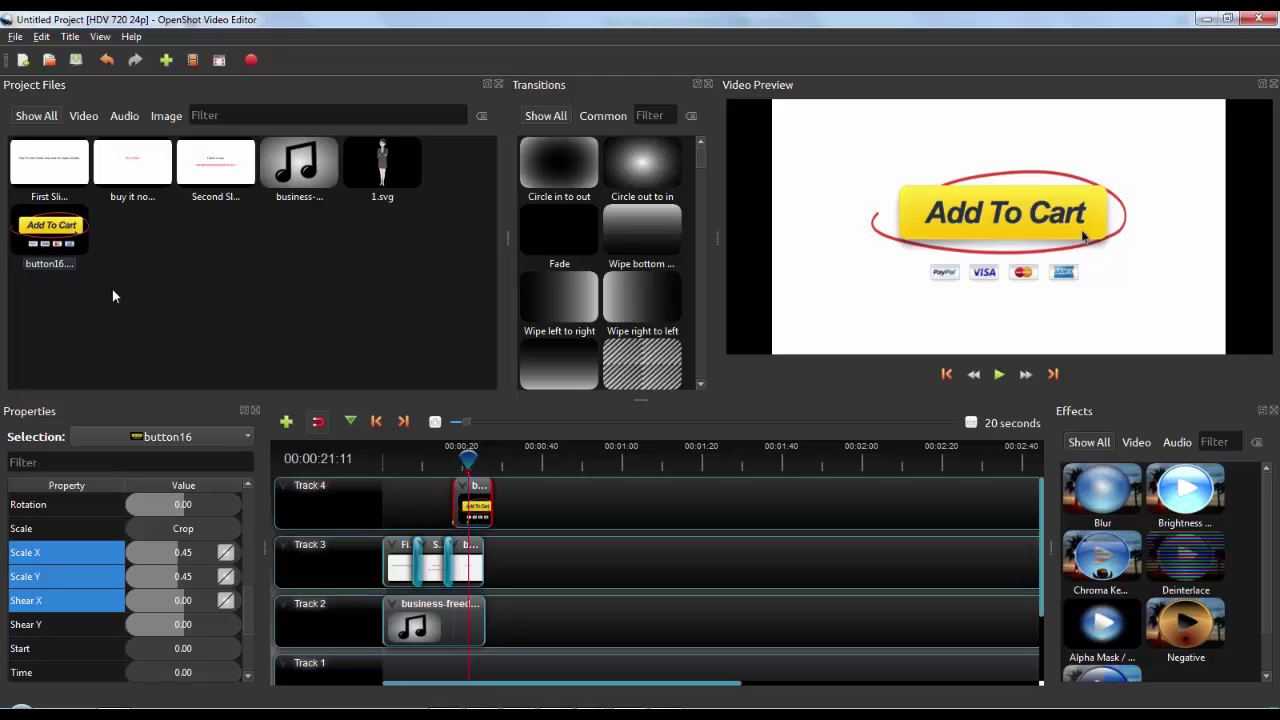
click(70, 228)
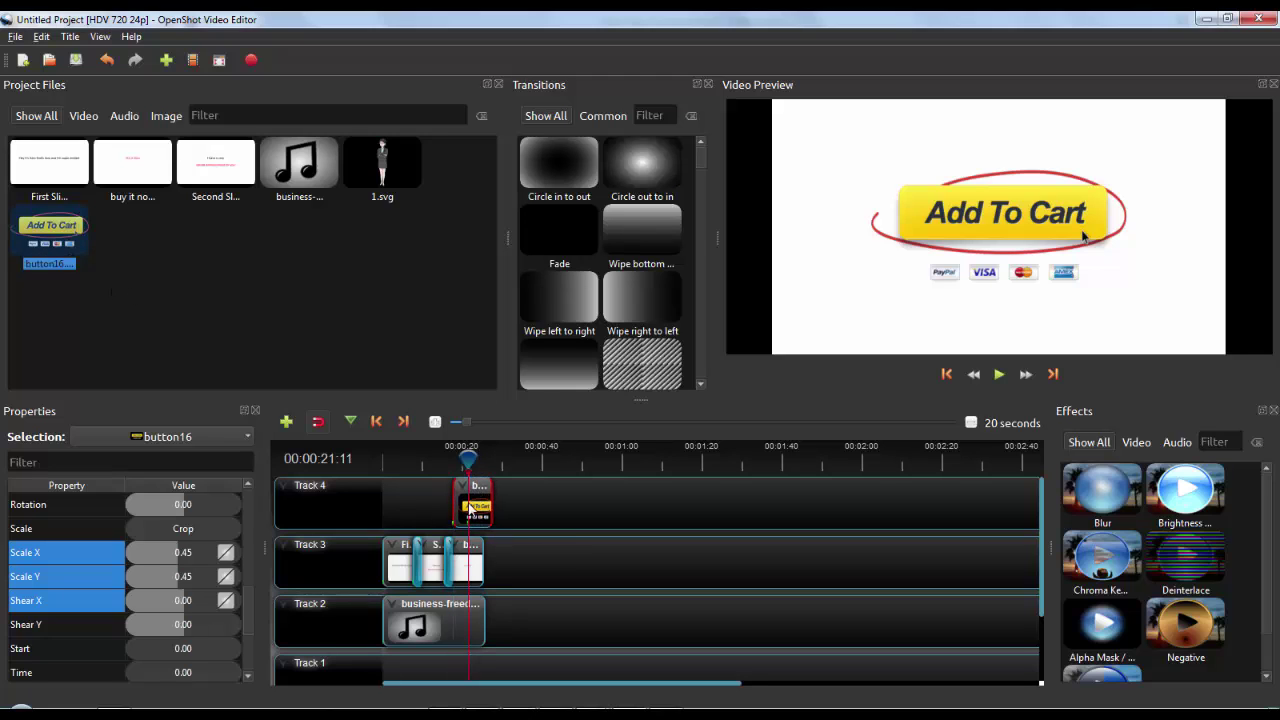
drag(470, 508, 460, 508)
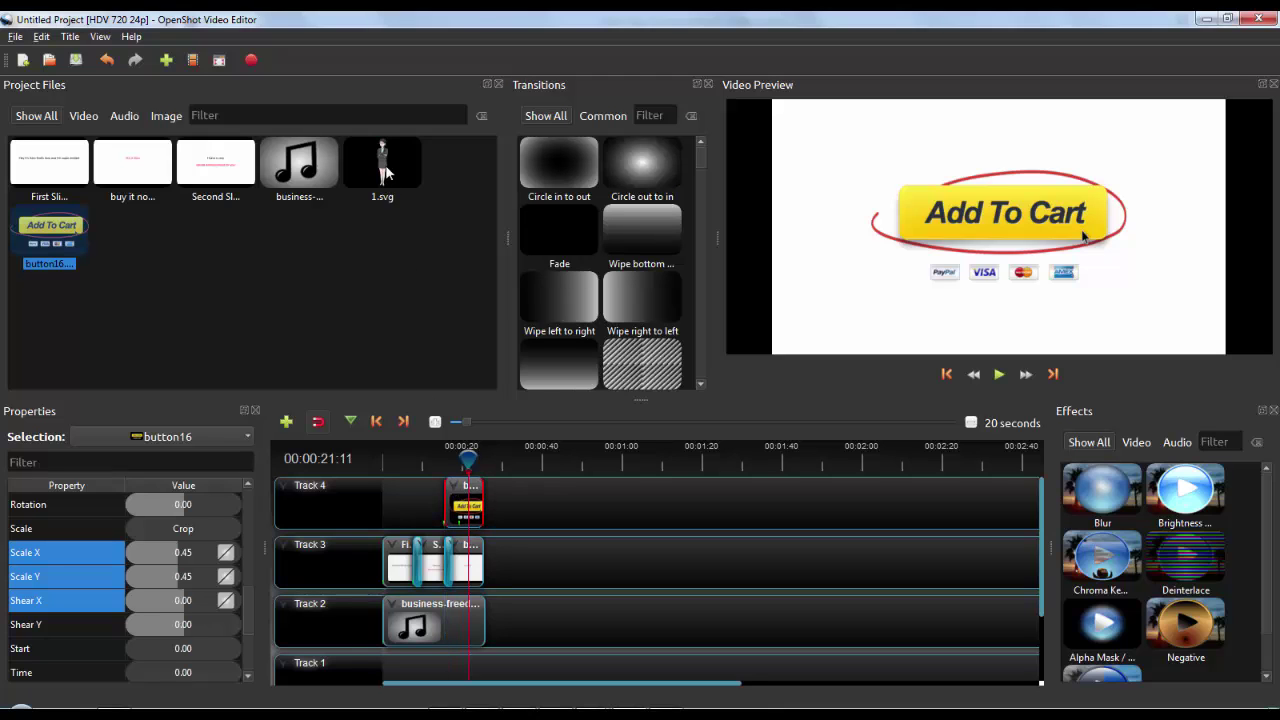
Place the 1.svg image on Track 4 above the second slide and preview it at 00:00:11:01.
drag(385, 174, 418, 518)
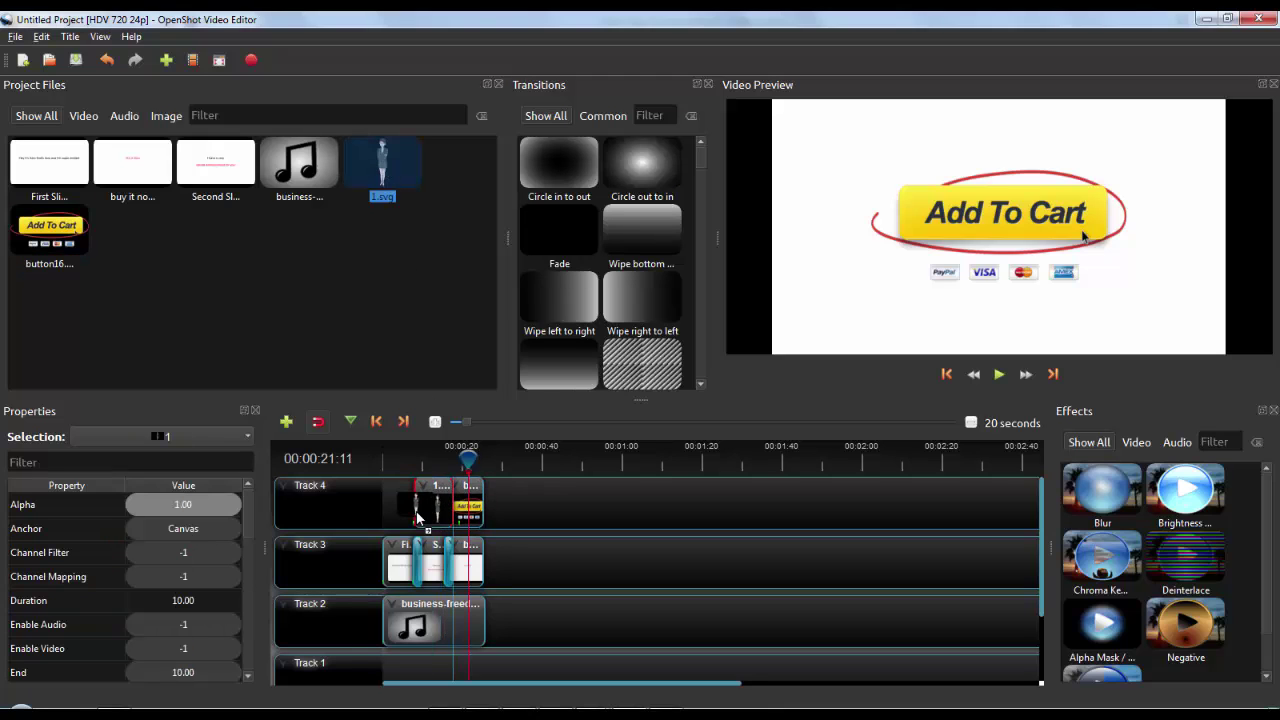
click(427, 464)
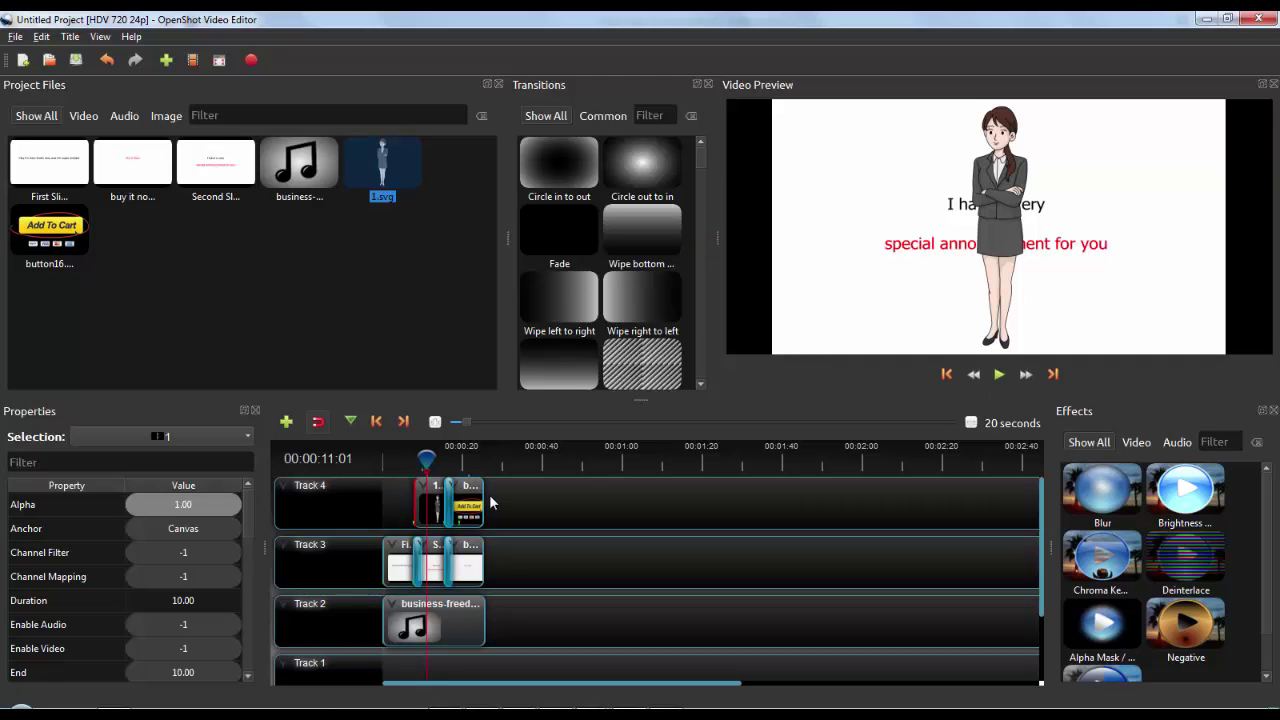
Set the button16 clip's Alpha to 1.00 with a keyframe at 00:00:21:11.
click(448, 497)
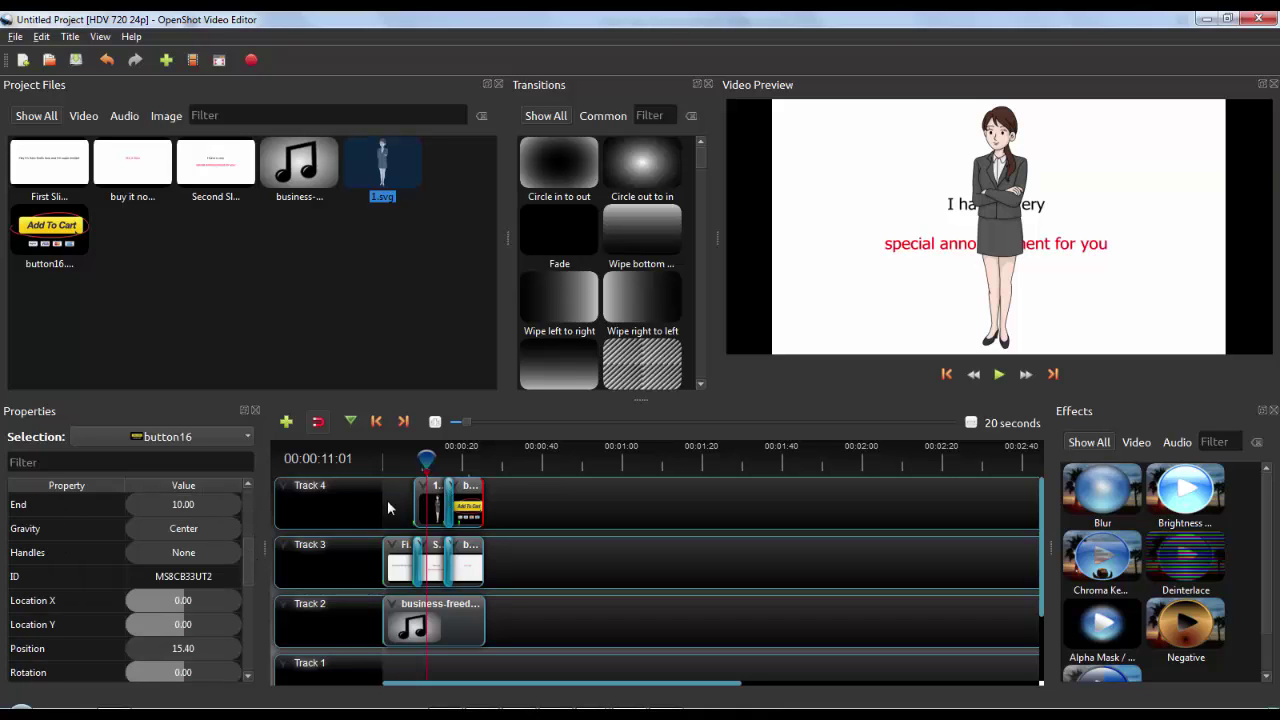
click(468, 462)
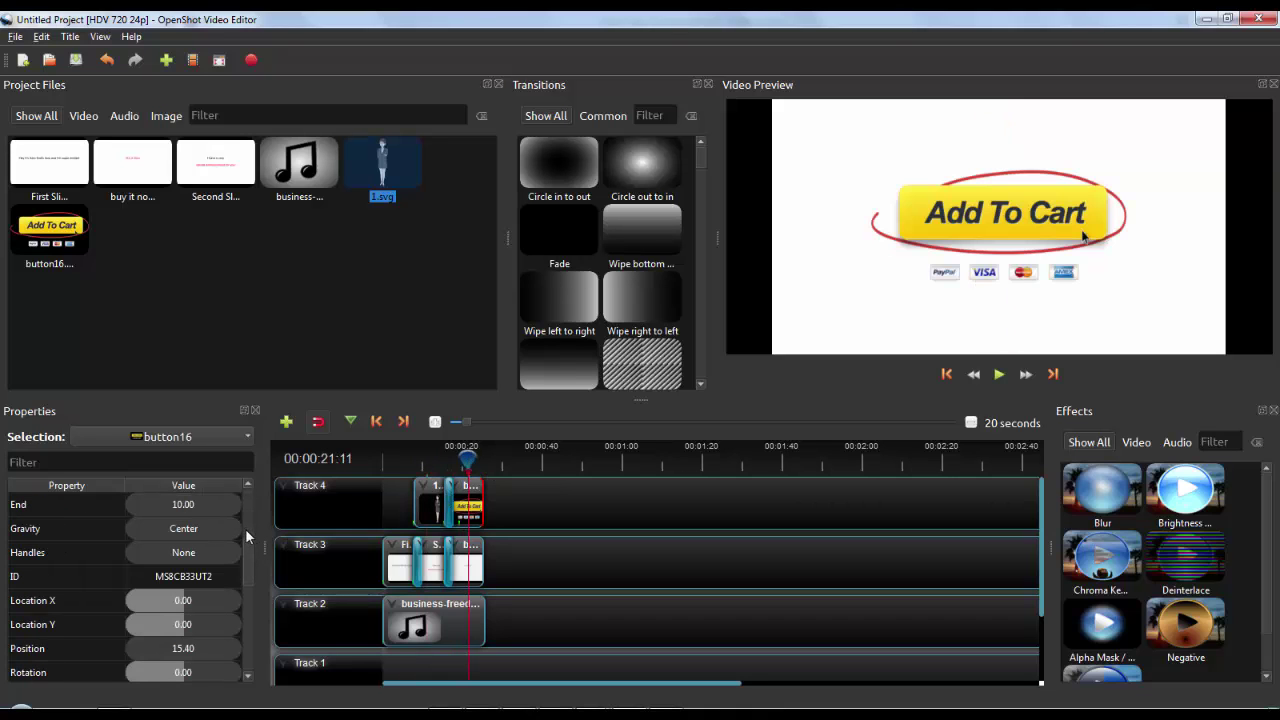
mouse_move(250, 520)
mouse_down()
mouse_move(254, 676)
mouse_move(256, 497)
mouse_up()
drag(164, 507, 293, 485)
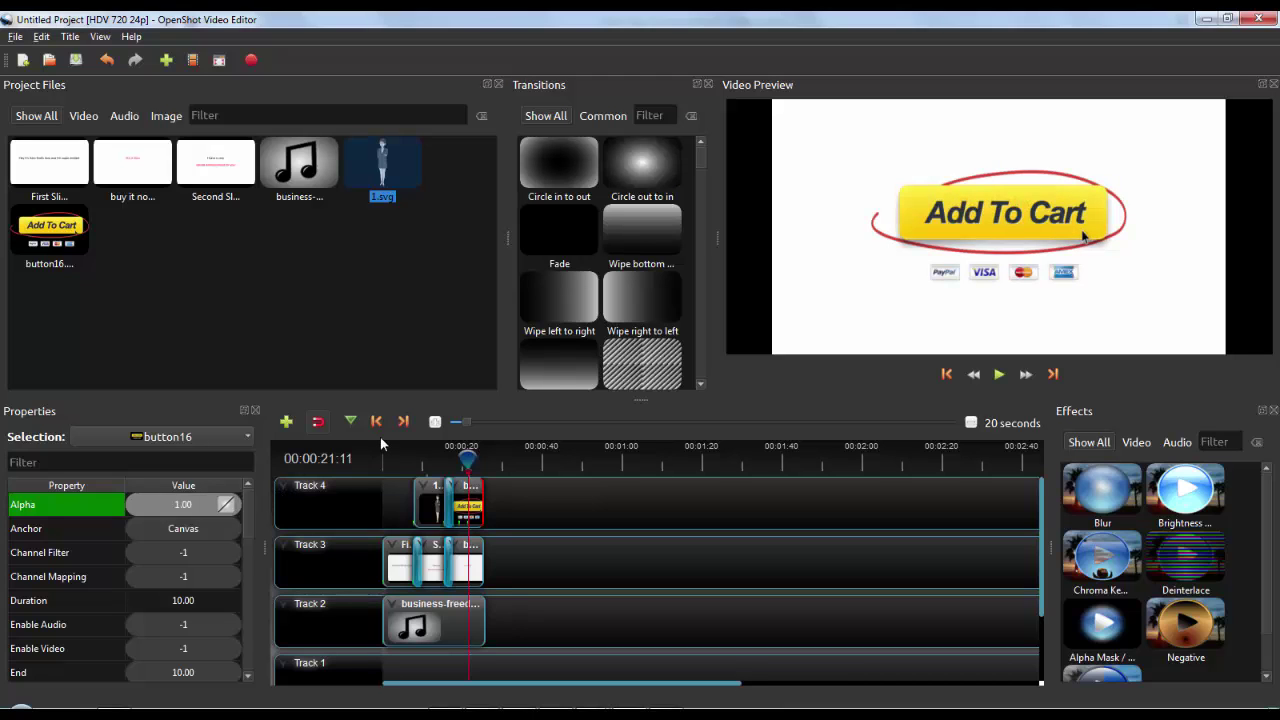
Delete the button16 clip from Track 4 together with the transition between it and the 1.svg clip.
click(433, 459)
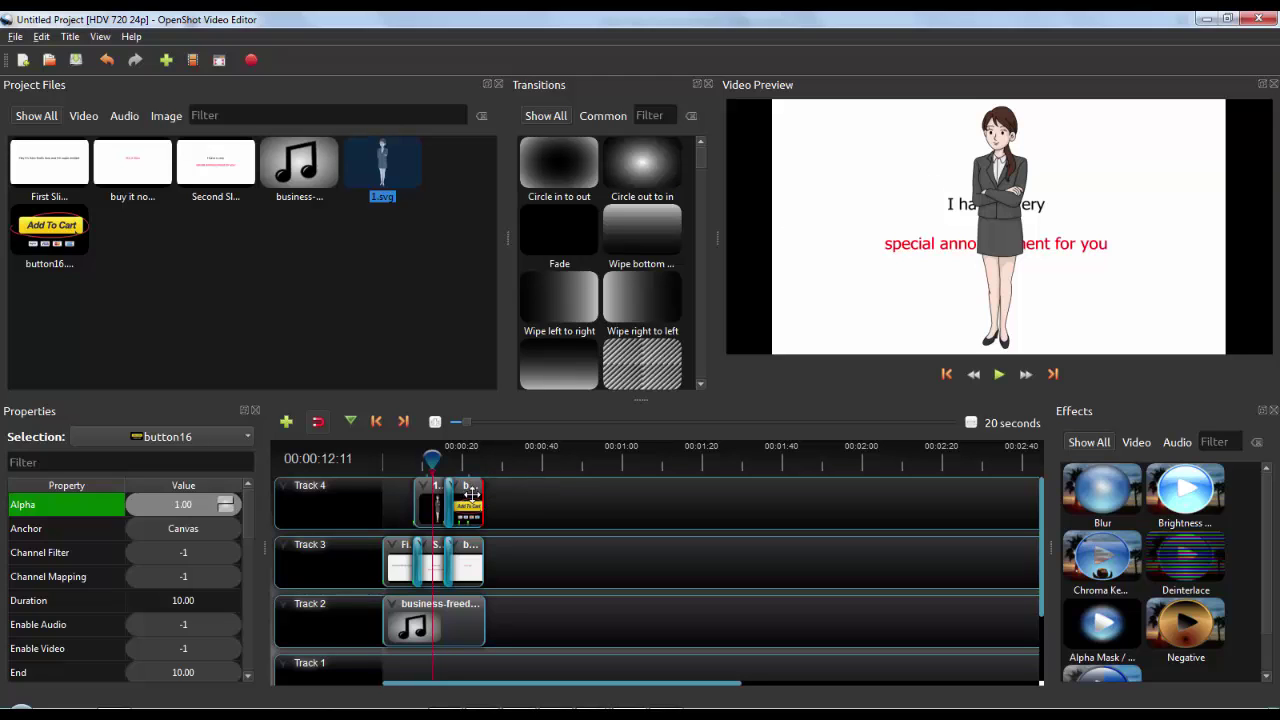
key(Delete)
click(443, 508)
key(Delete)
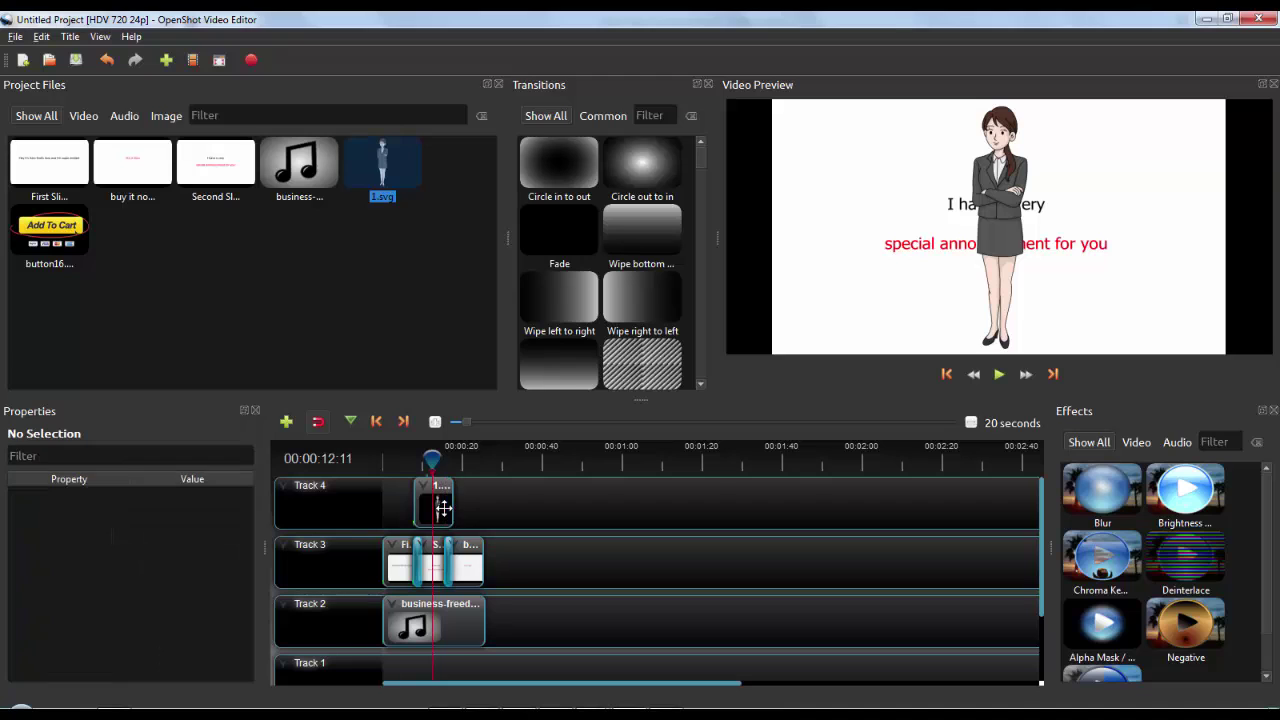
drag(433, 458, 436, 458)
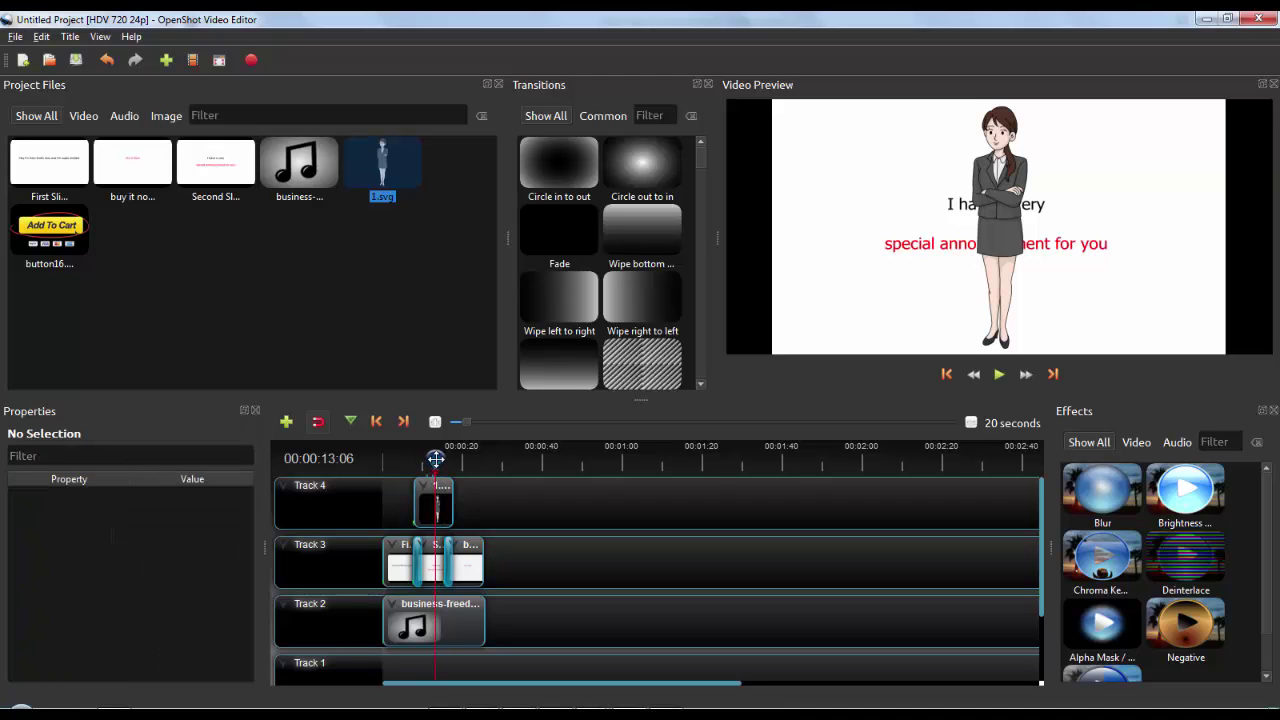
click(181, 278)
click(57, 246)
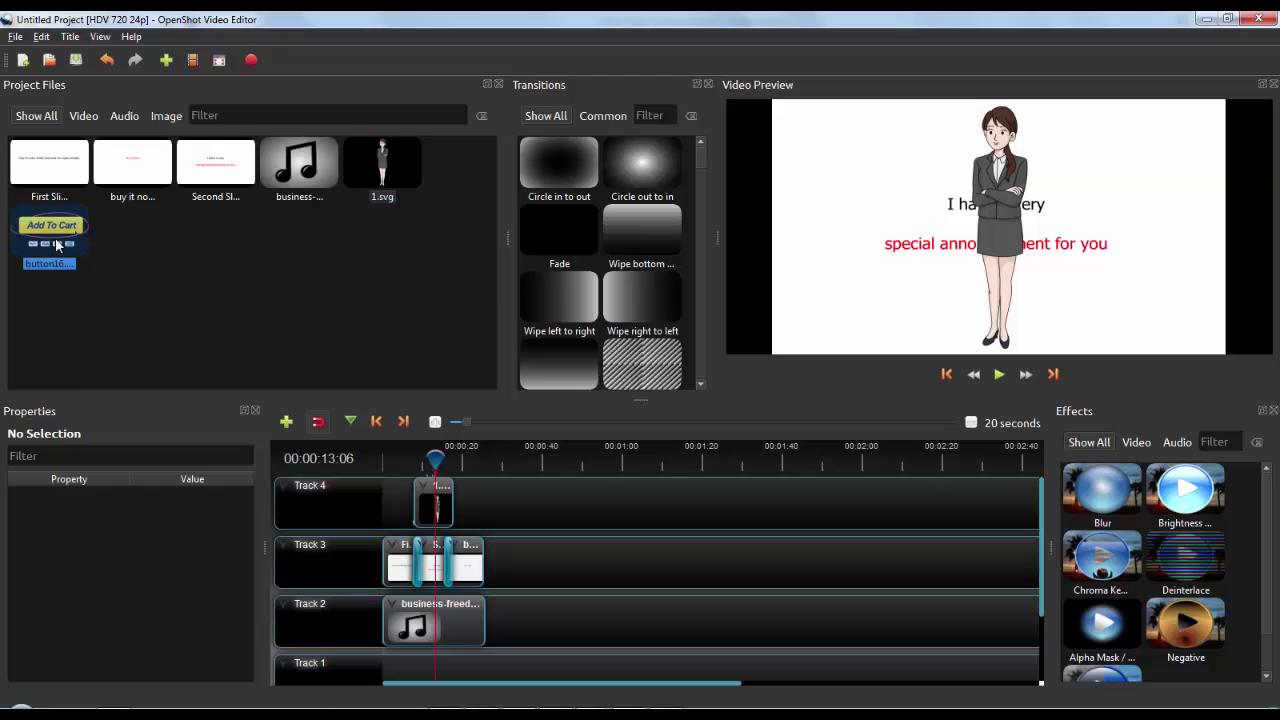
click(386, 170)
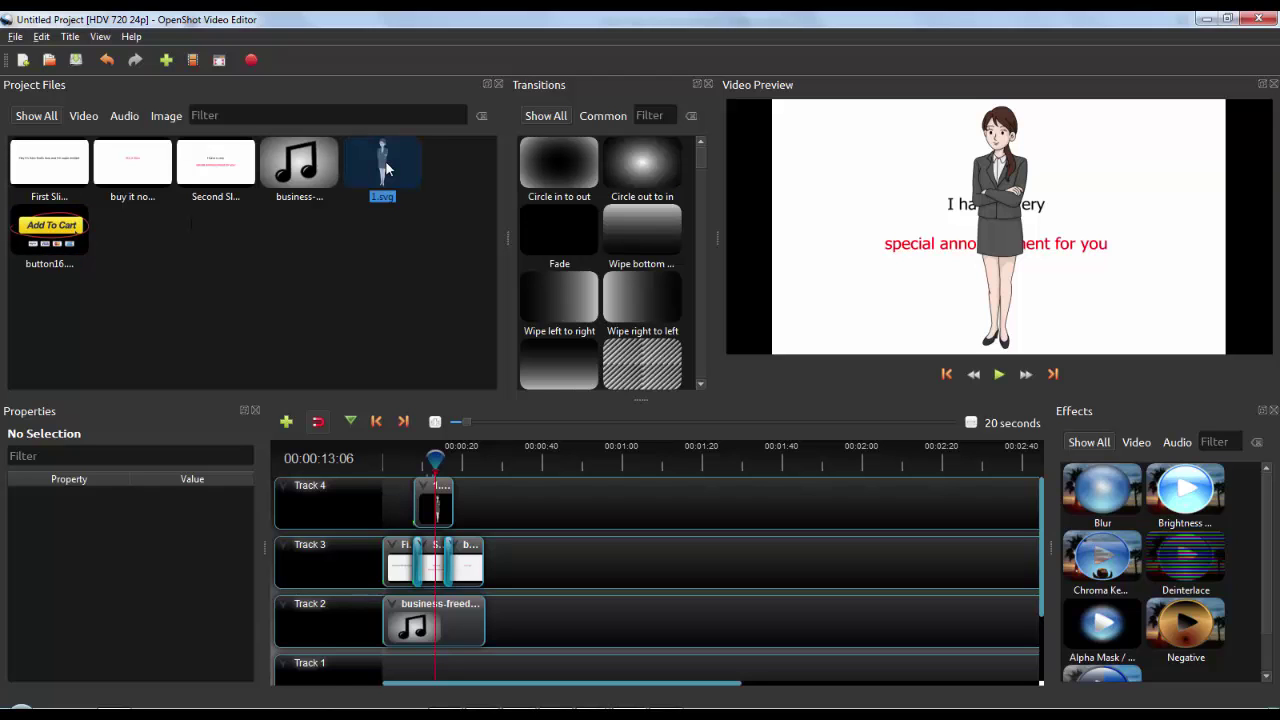
Set the 1.svg clip's Location X to 0.37 at 00:00:08:01 and preview the slide at 00:00:12:06.
click(444, 502)
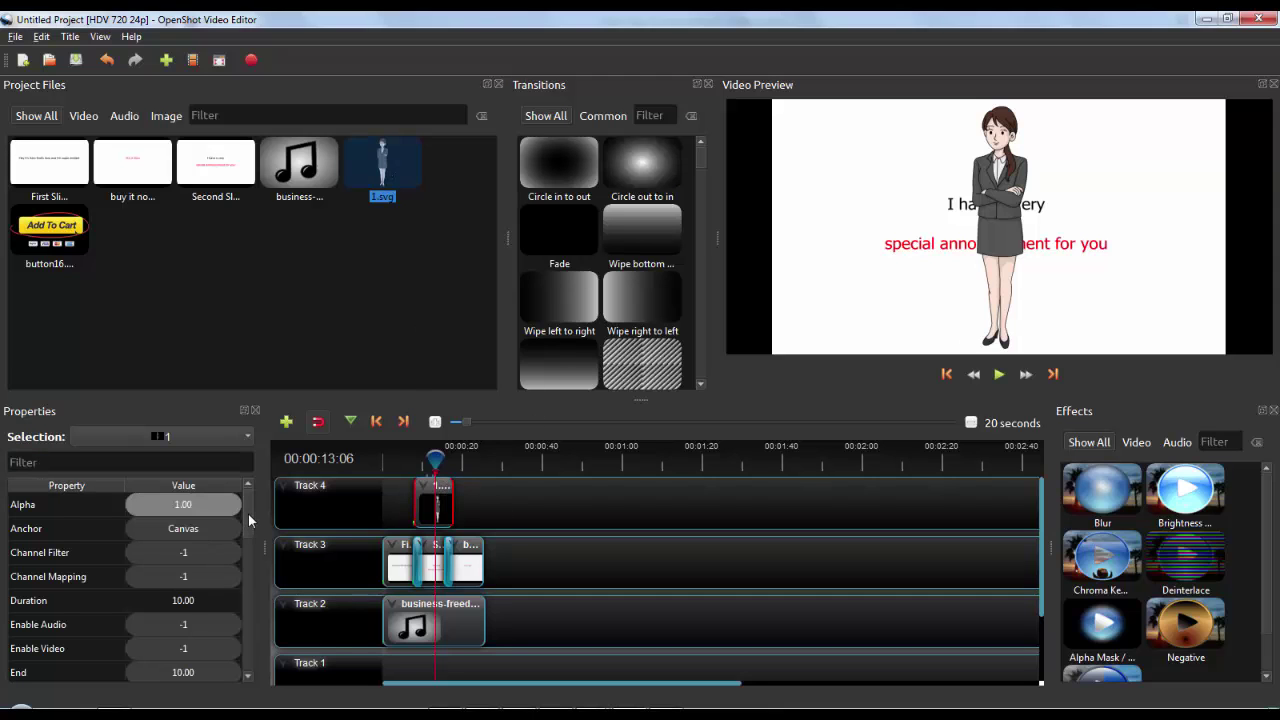
scroll(250, 520, down, 2)
drag(435, 460, 415, 463)
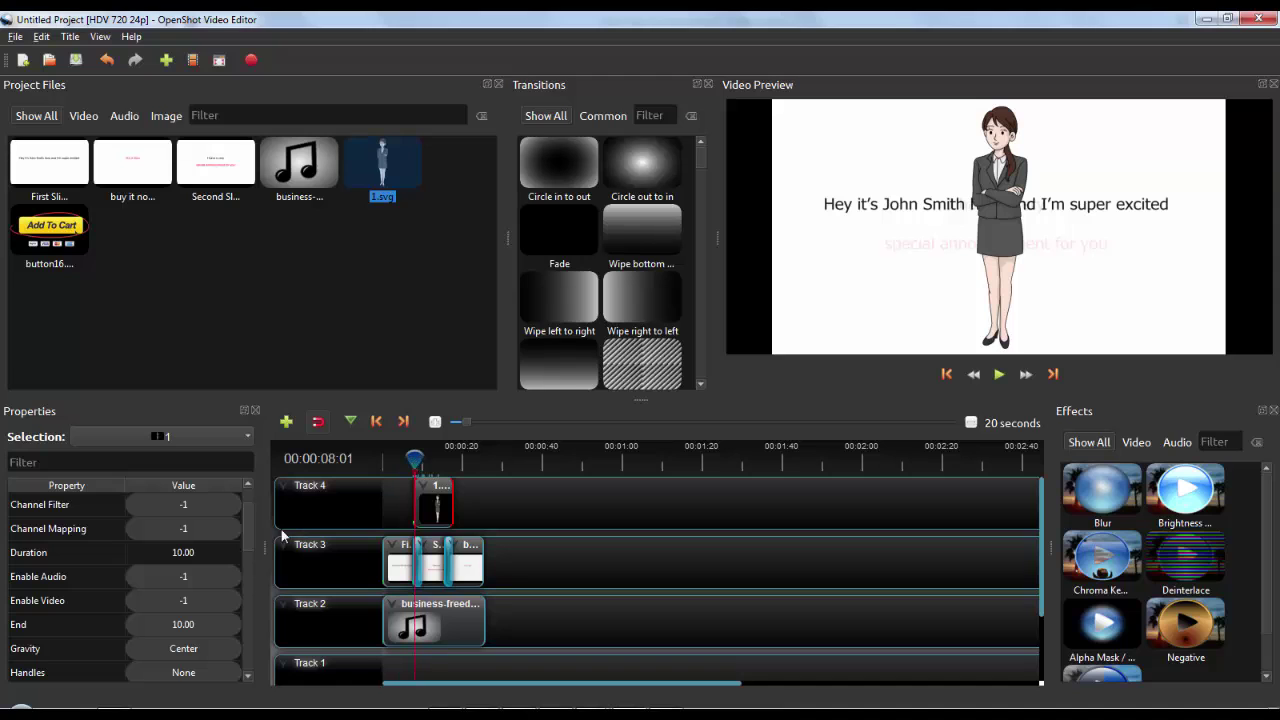
drag(251, 522, 209, 584)
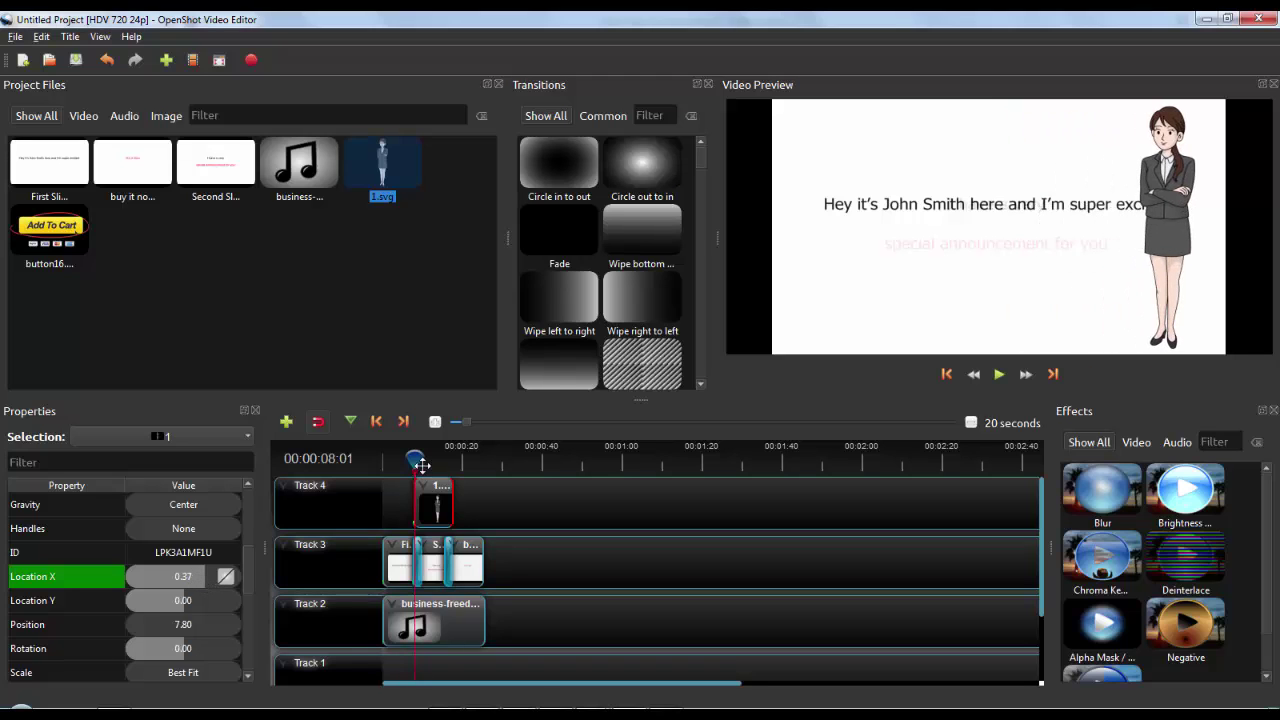
mouse_move(422, 465)
mouse_down()
mouse_move(407, 462)
mouse_move(431, 460)
mouse_up()
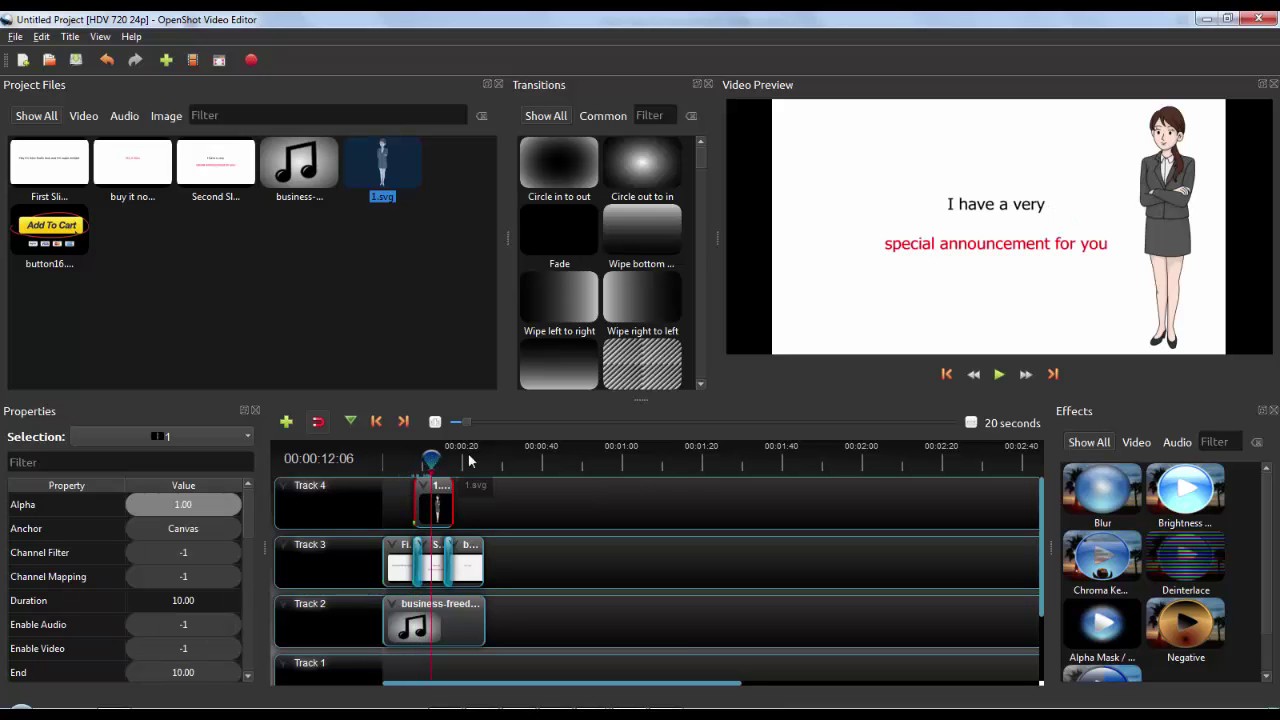
Add a Wipe left to right transition at the start of the 1.svg clip on Track 4.
scroll(701, 166, down, 6)
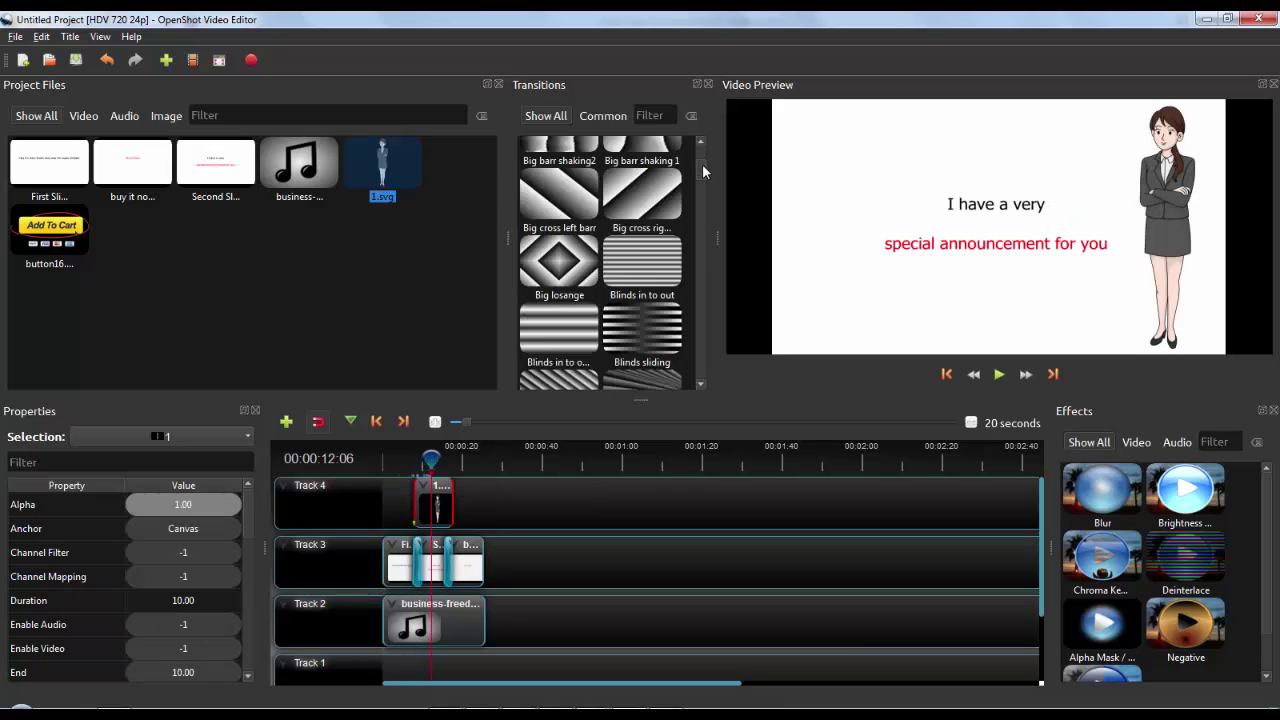
scroll(703, 163, up, 8)
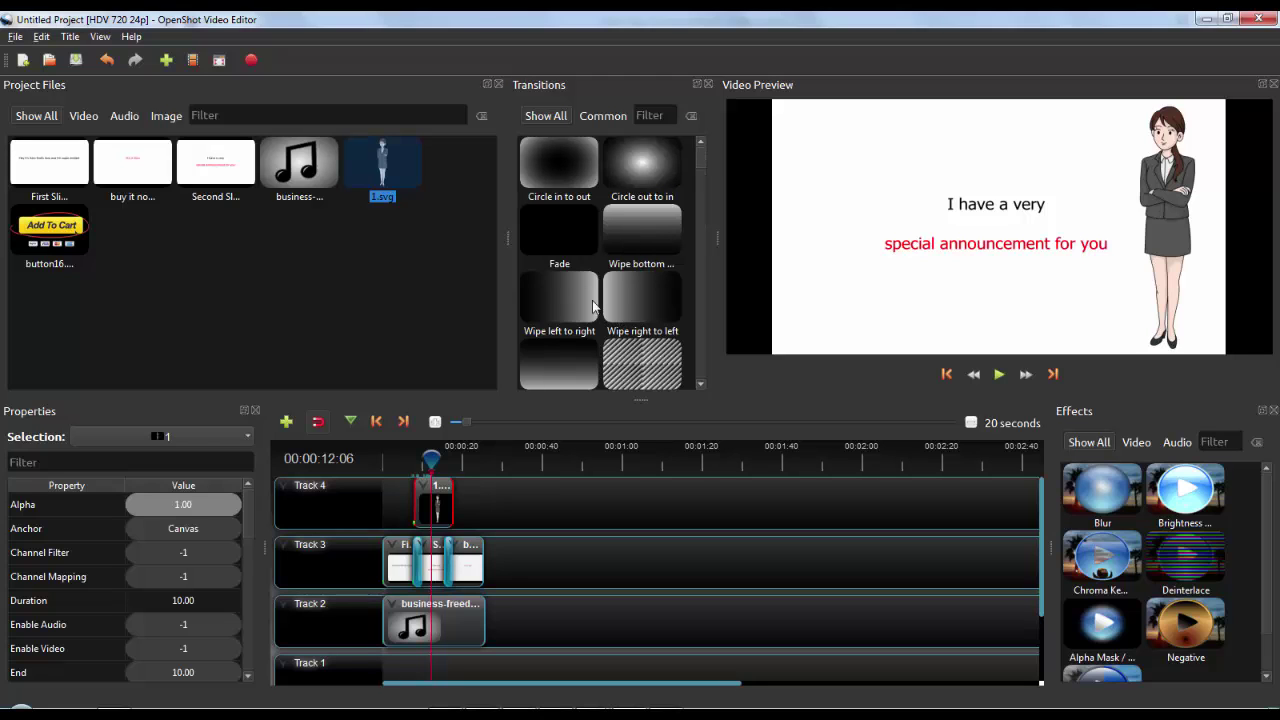
drag(582, 304, 387, 462)
Play the timeline from 00:00:01:01 through the 1.svg clip's wipe transition and stop at 00:00:13:16.
click(417, 458)
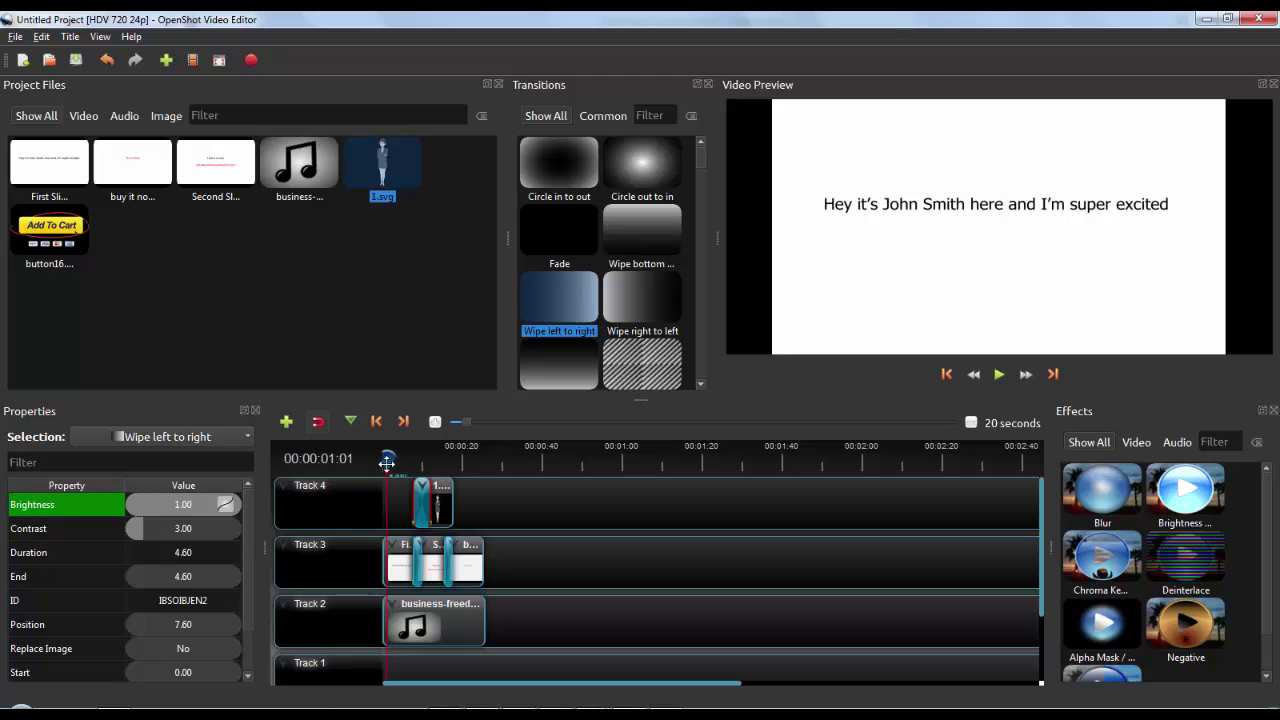
key(space)
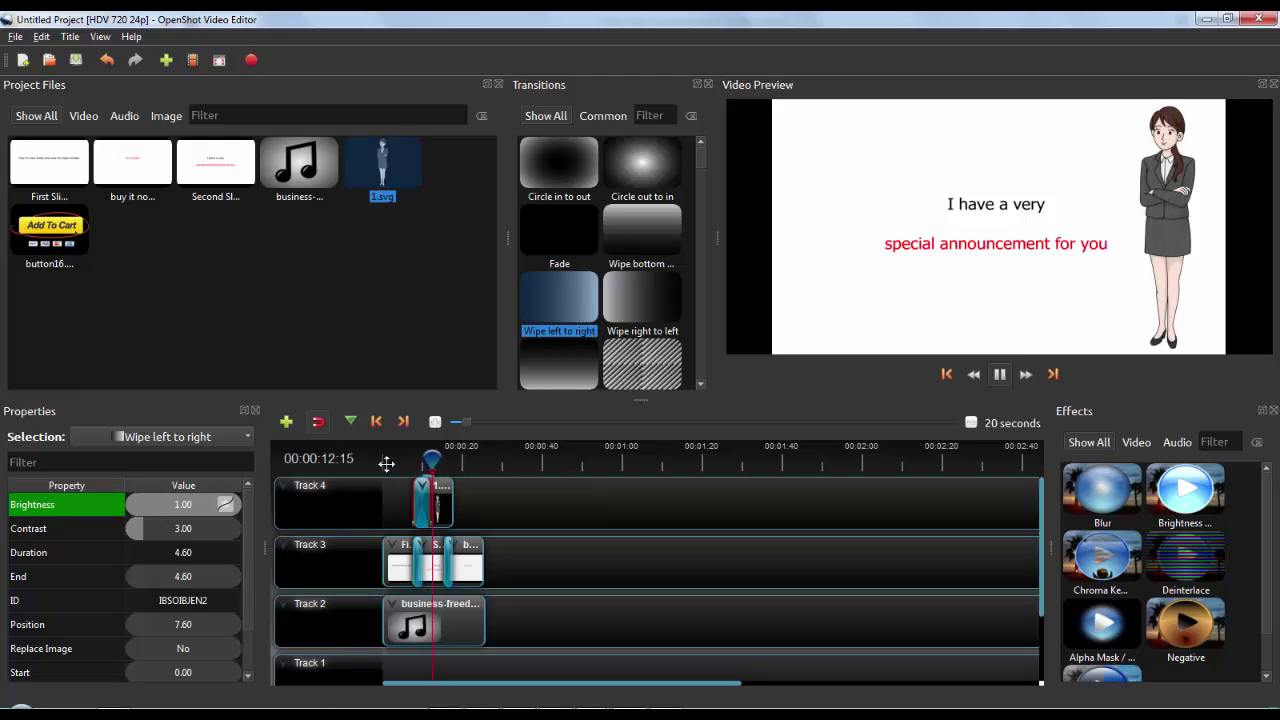
key(space)
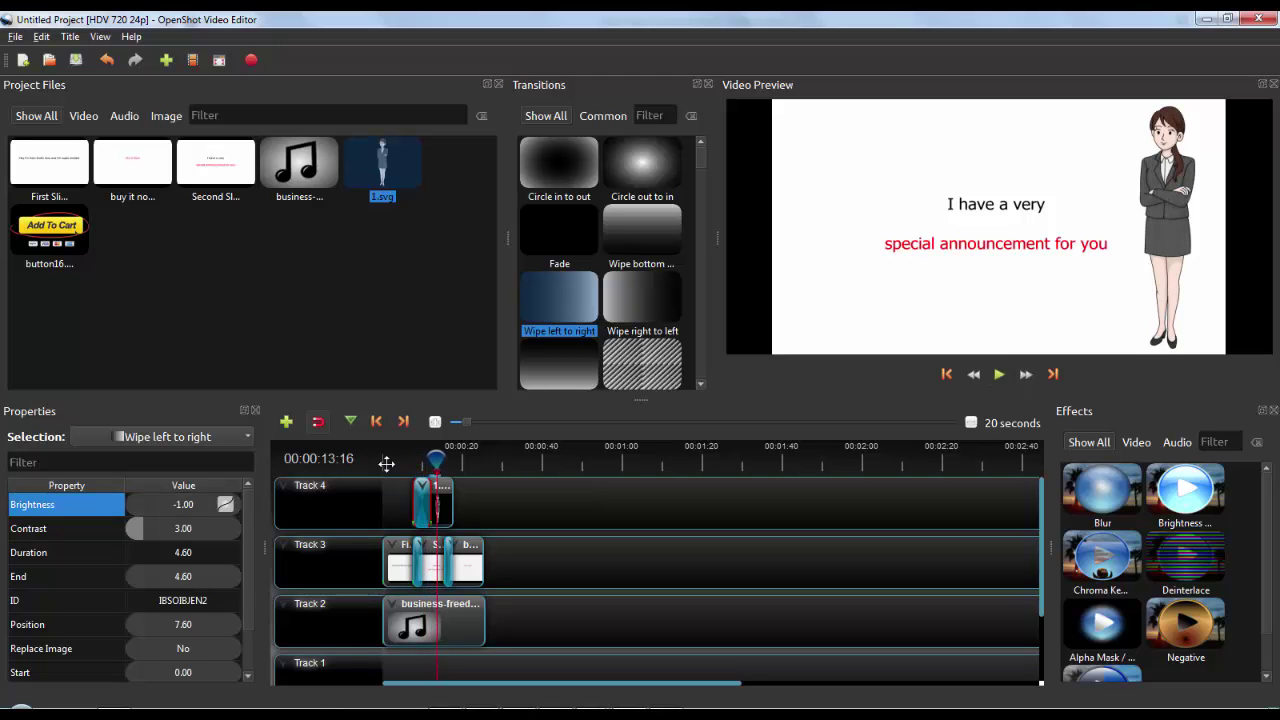
Review the available project profiles and close the profile chooser with HDV 720 24p still selected.
click(14, 38)
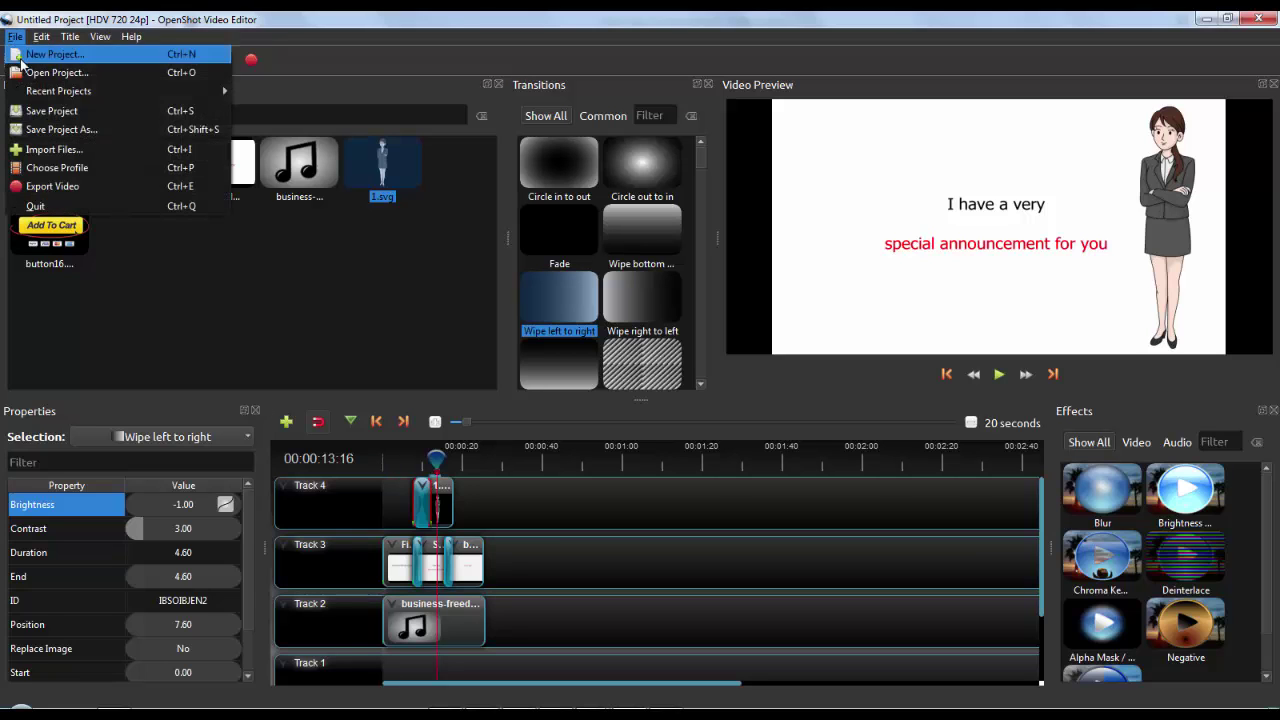
click(54, 168)
click(608, 317)
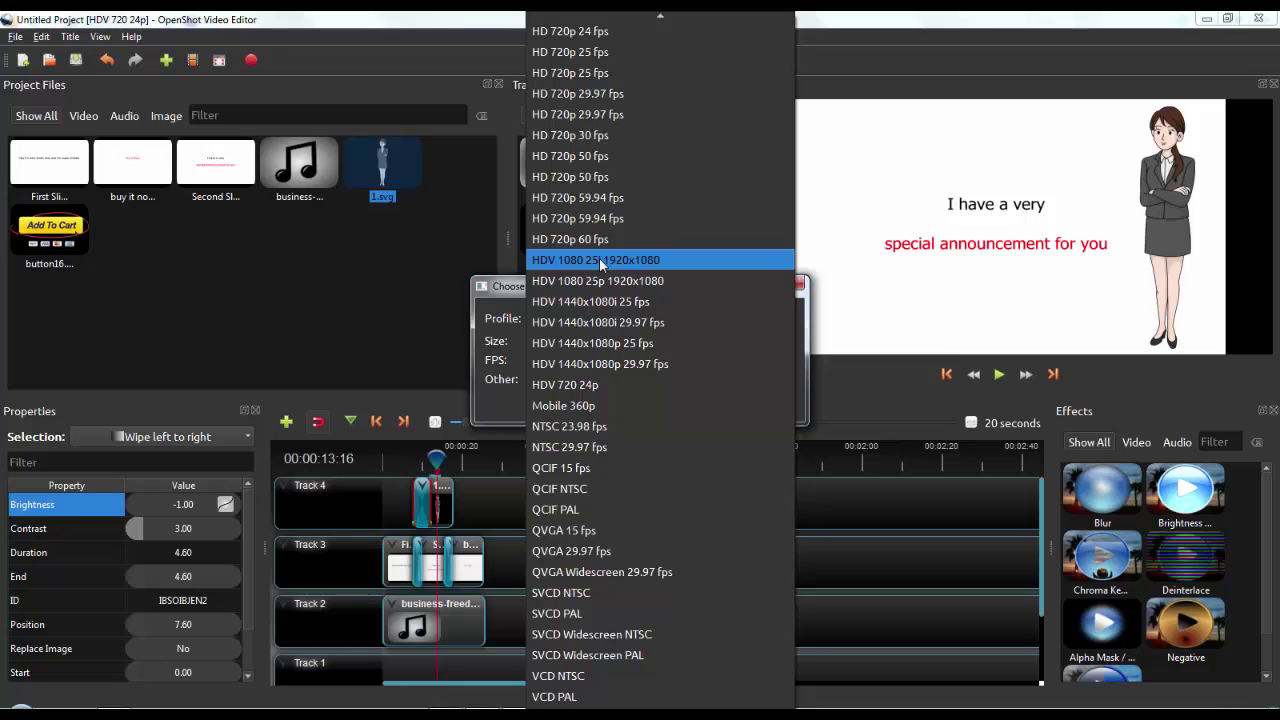
click(508, 291)
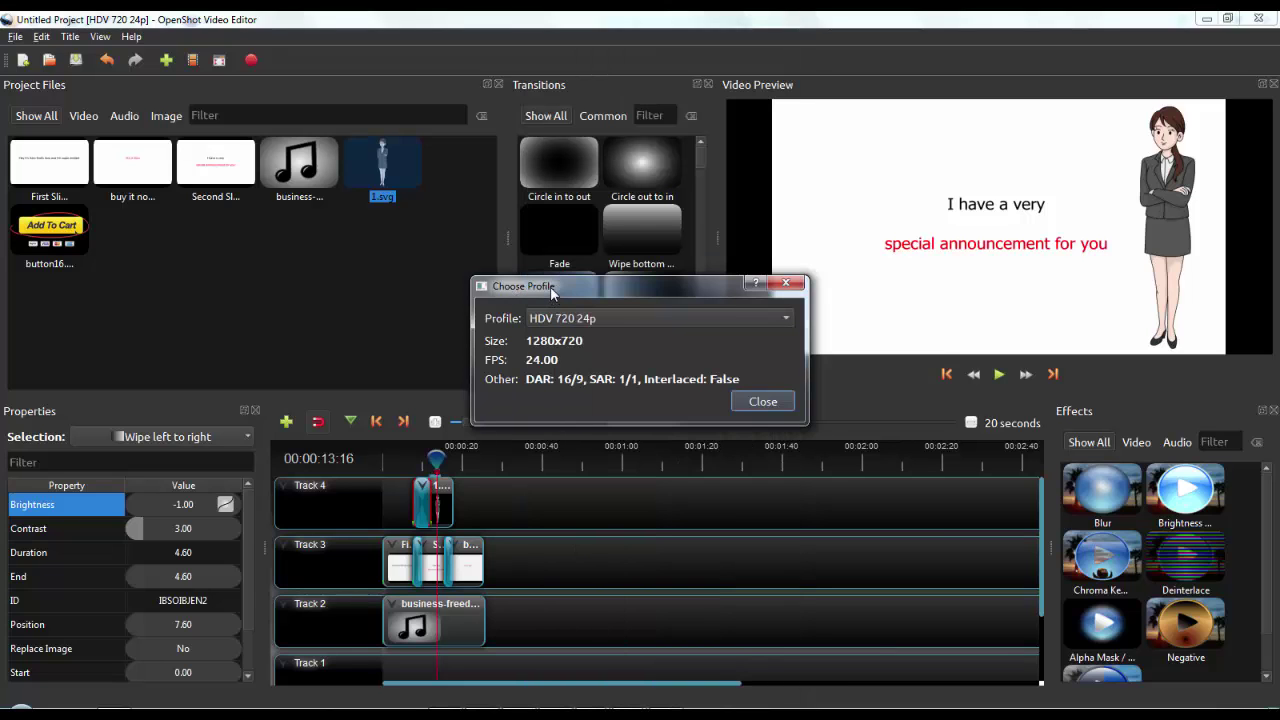
drag(550, 286, 532, 281)
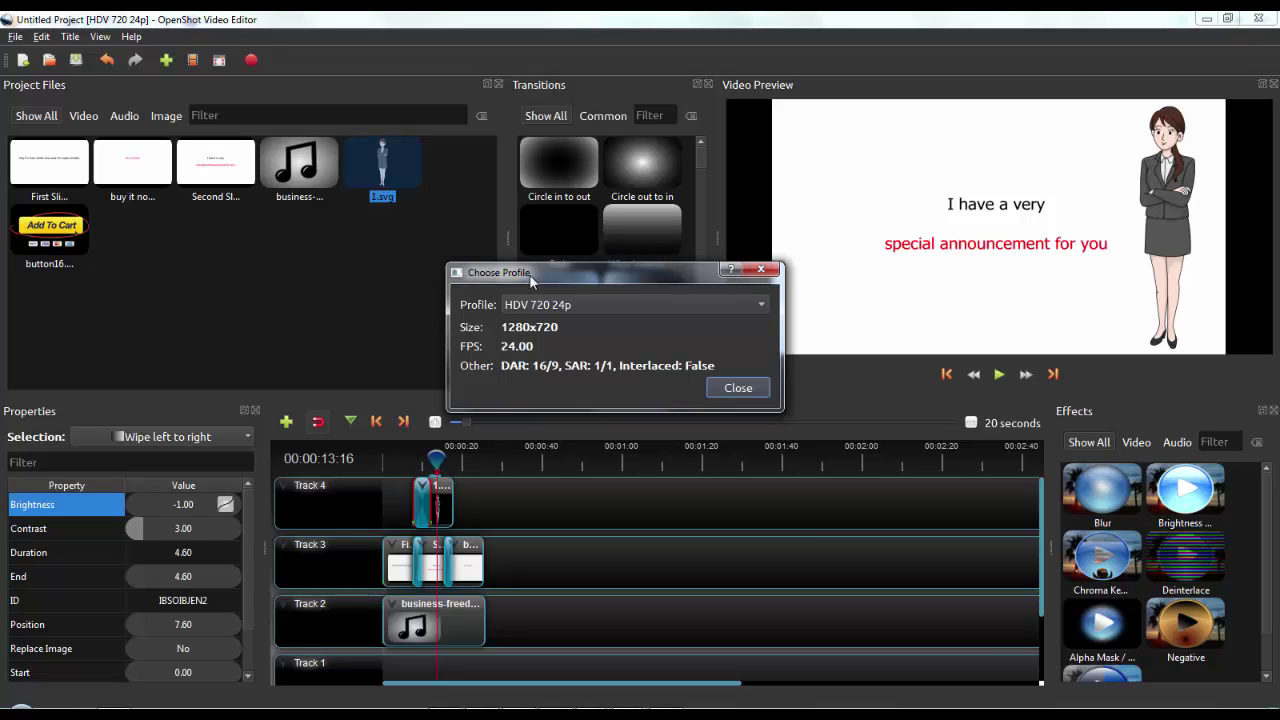
click(761, 269)
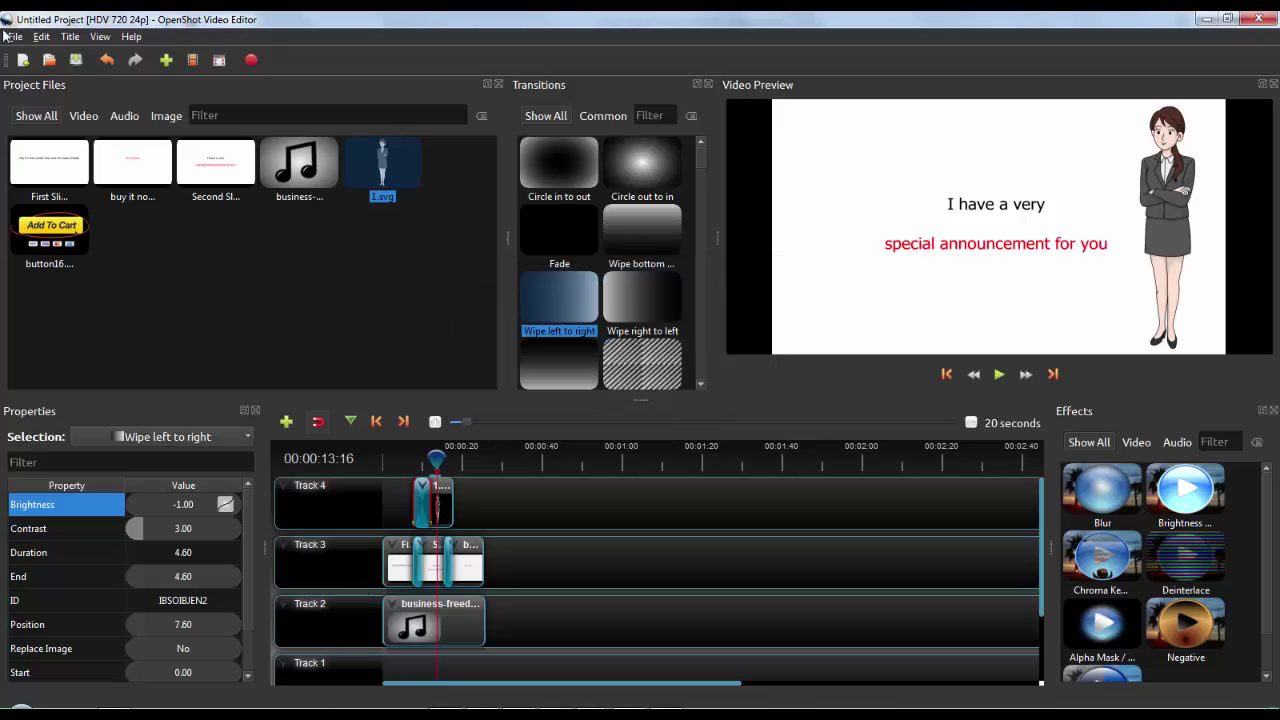
Start saving the project and browse to the Video Sales Letter folder inside IMwiththeCreator_Tutorials on Local Disk (E:).
click(12, 37)
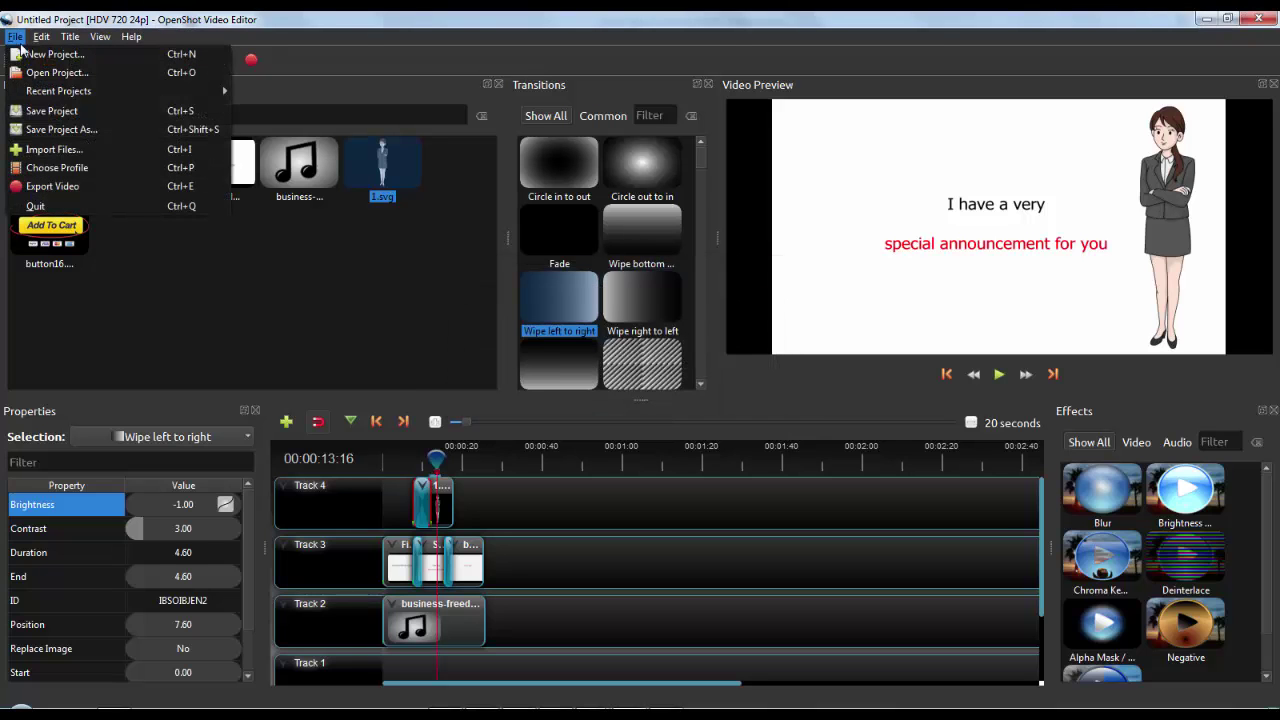
click(170, 109)
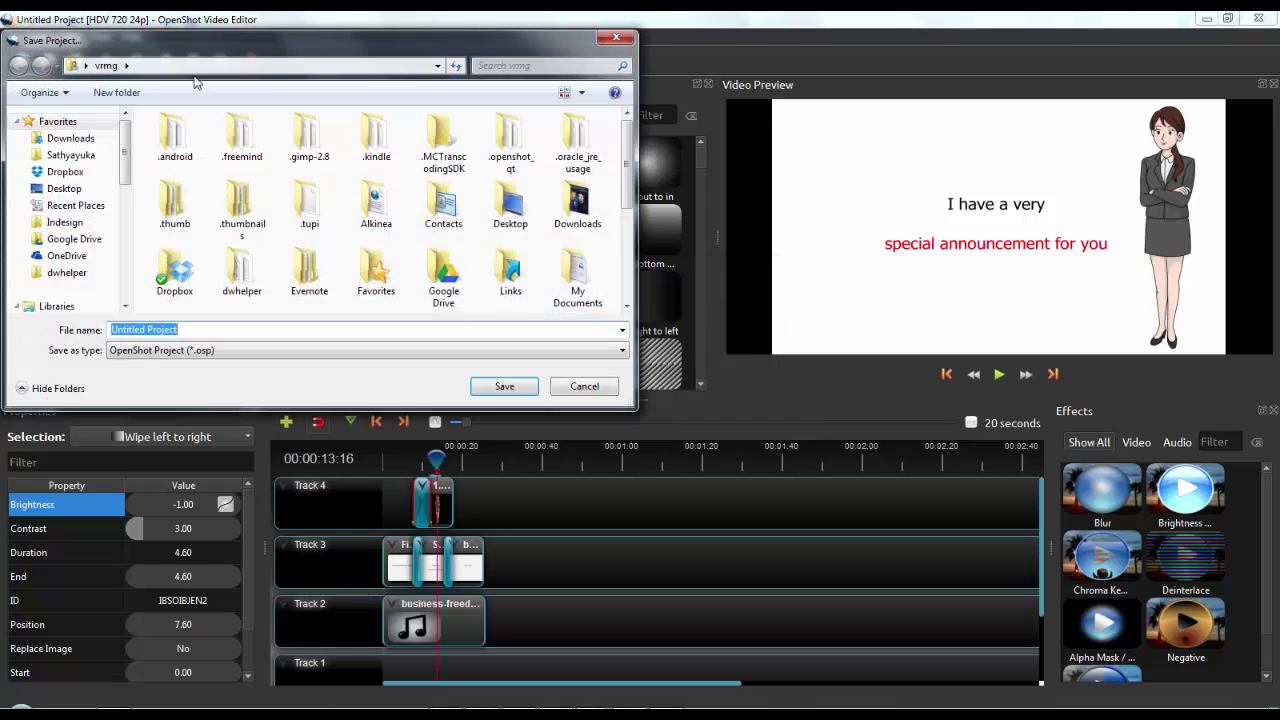
drag(126, 159, 141, 250)
click(95, 233)
click(203, 226)
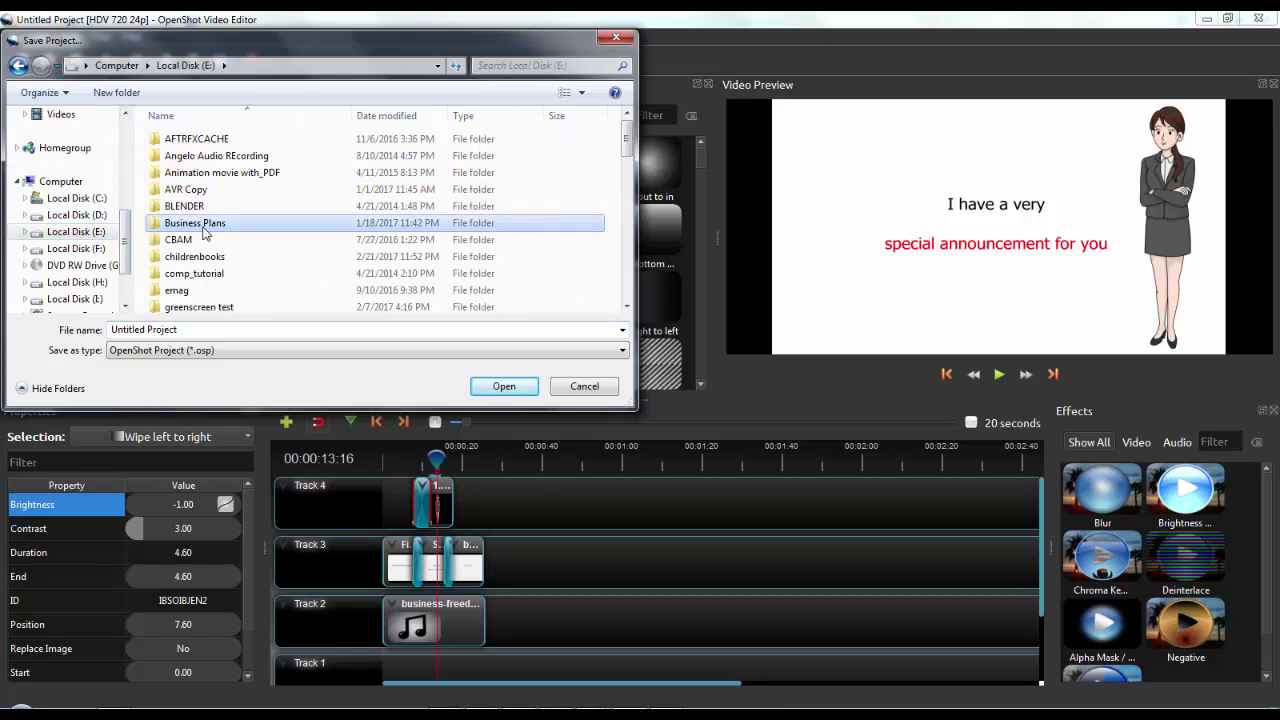
scroll(203, 232, down, 6)
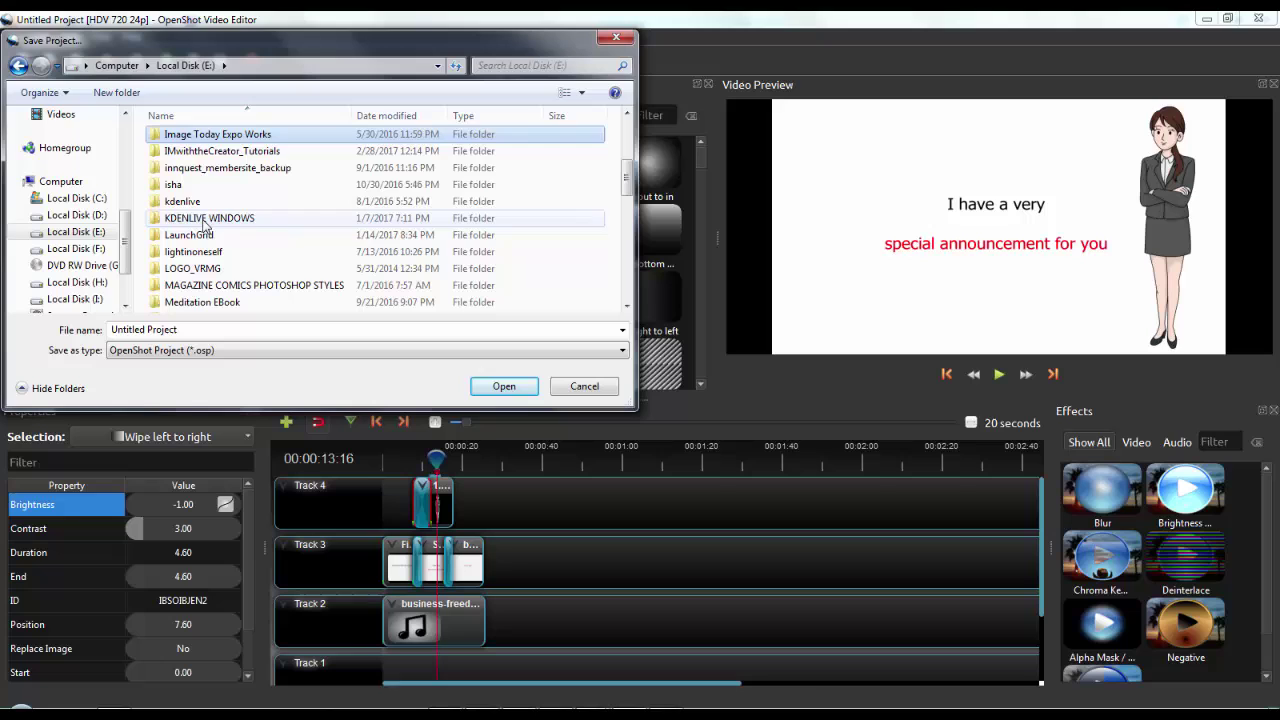
double_click(208, 157)
double_click(208, 157)
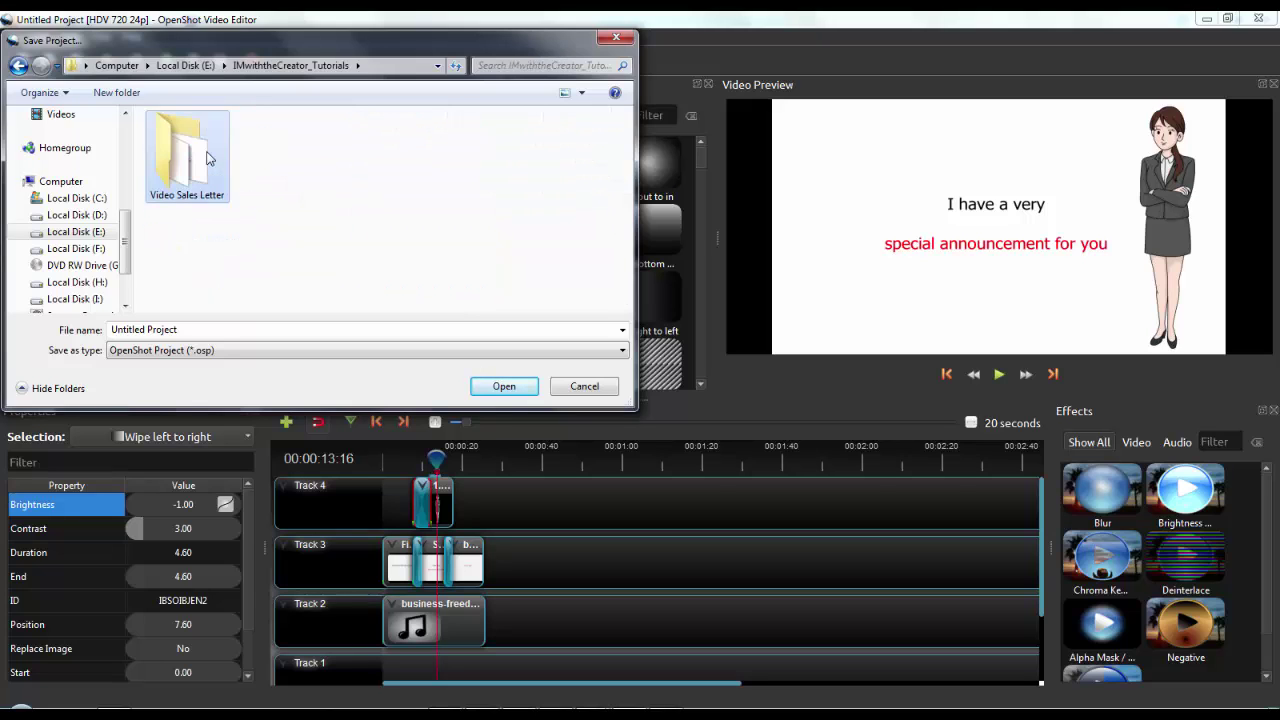
Name the project file My Video Sales Letter and save it as an OpenShot project.
click(192, 329)
key(BackSpace)
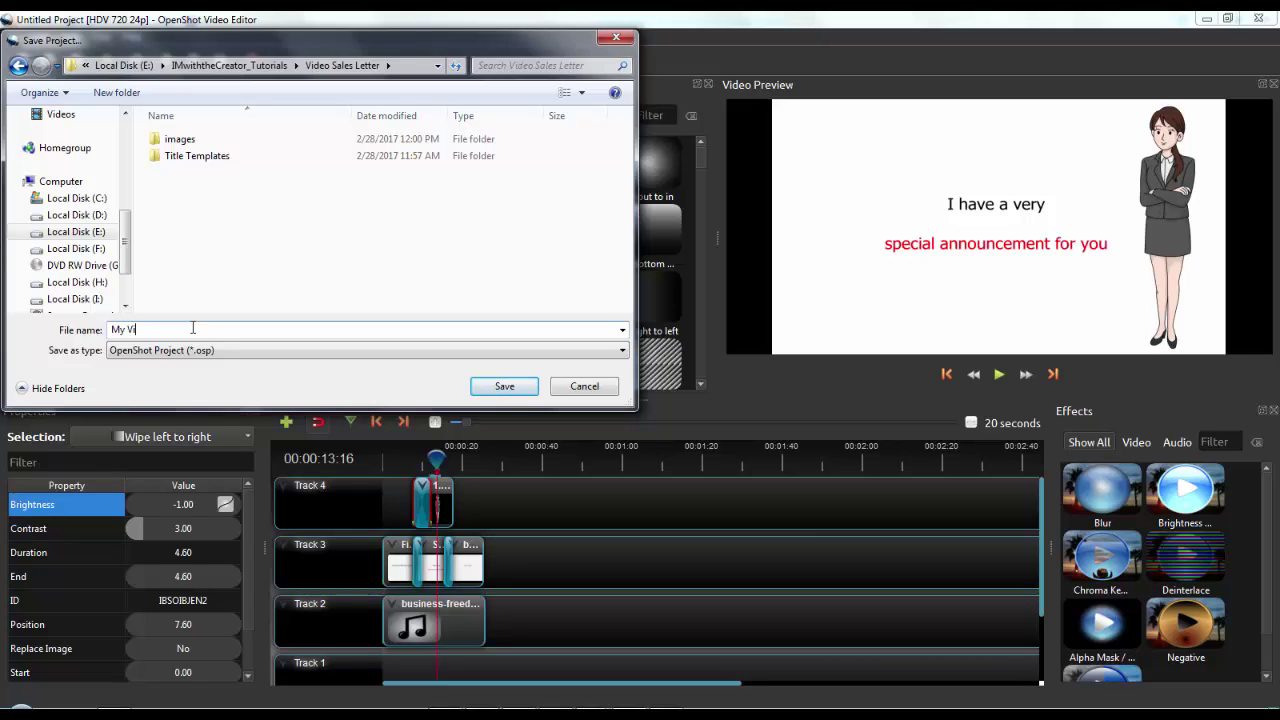
text(Sales Letter)
click(505, 388)
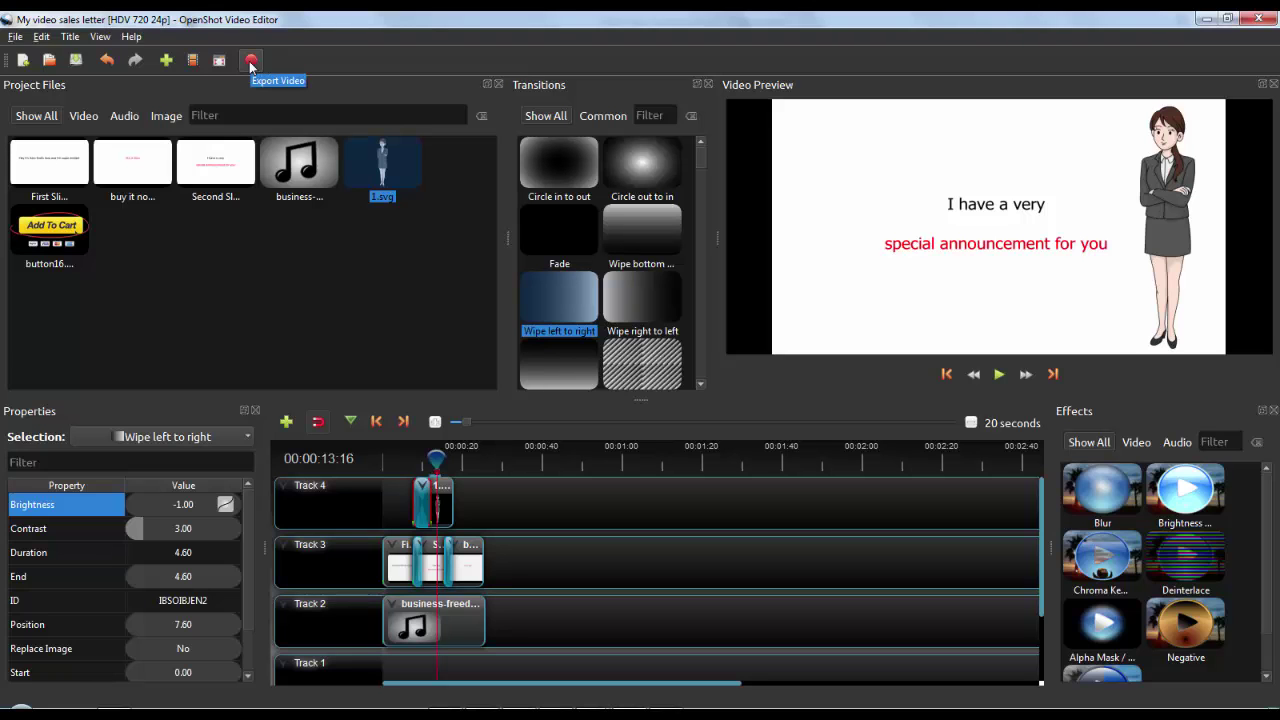
Export the video with the Web profile and Vimeo-HD target, using HD 1080p 25 fps and High quality.
click(250, 63)
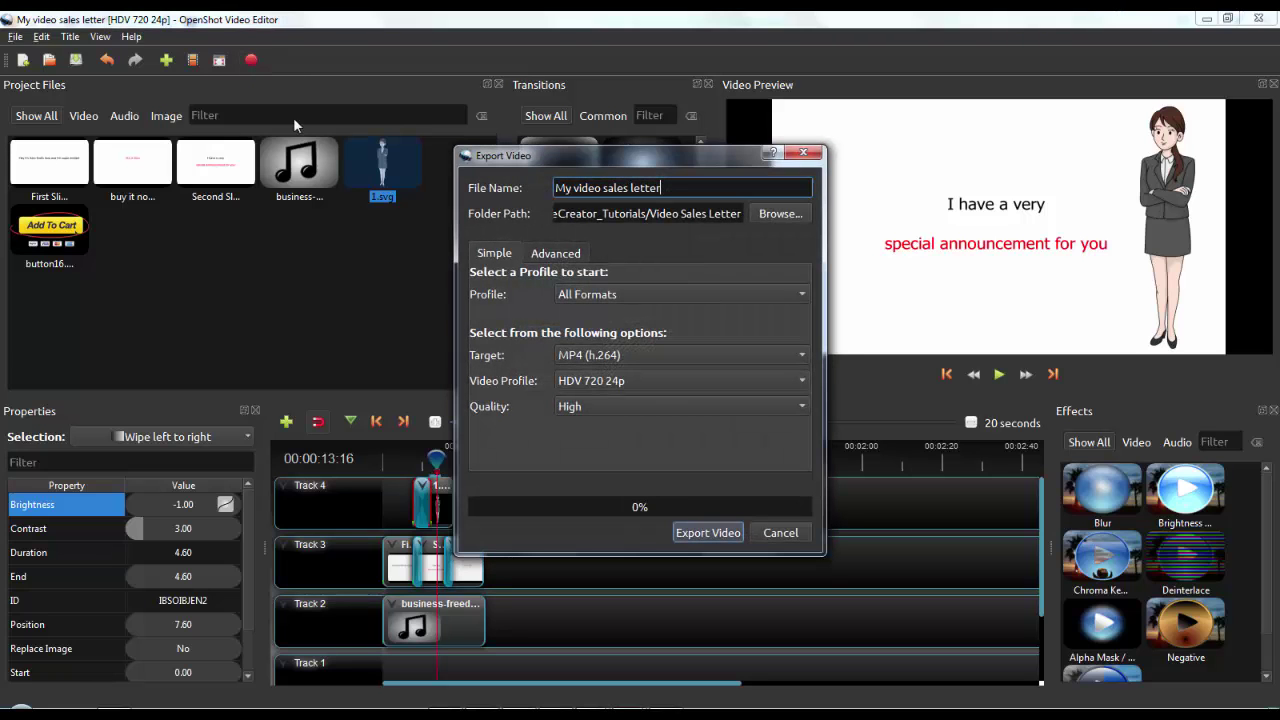
click(620, 296)
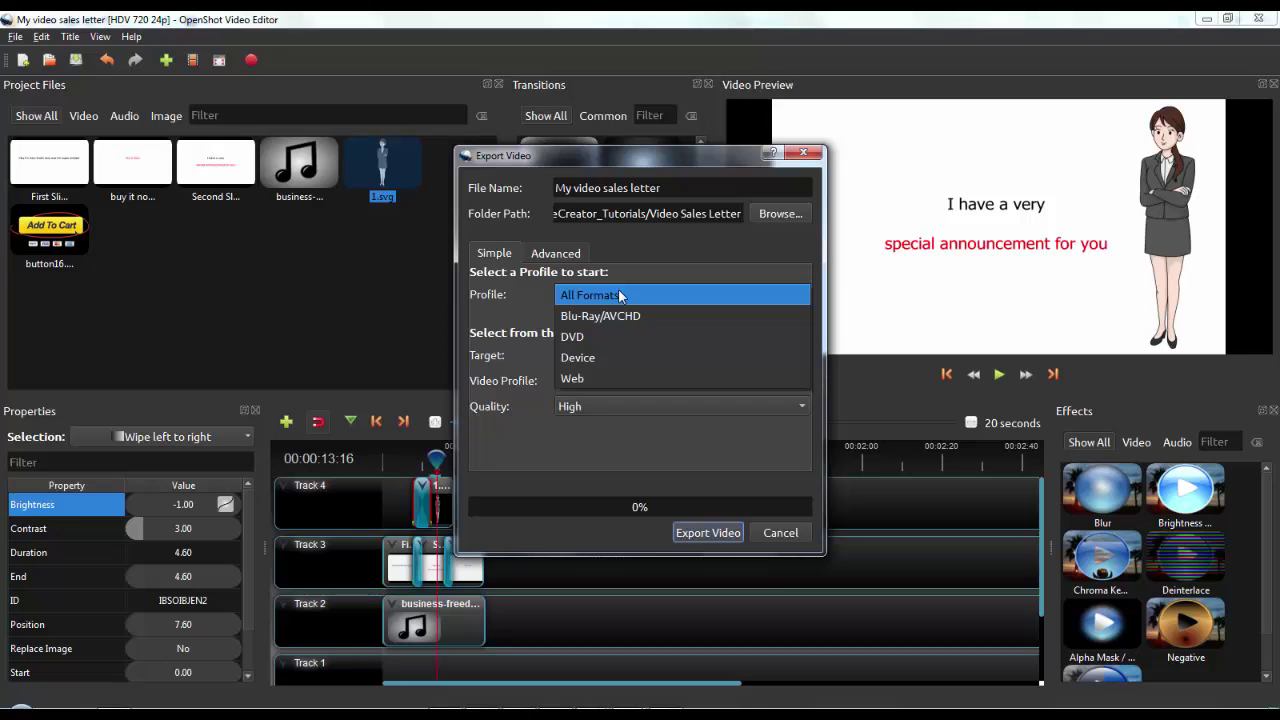
click(588, 379)
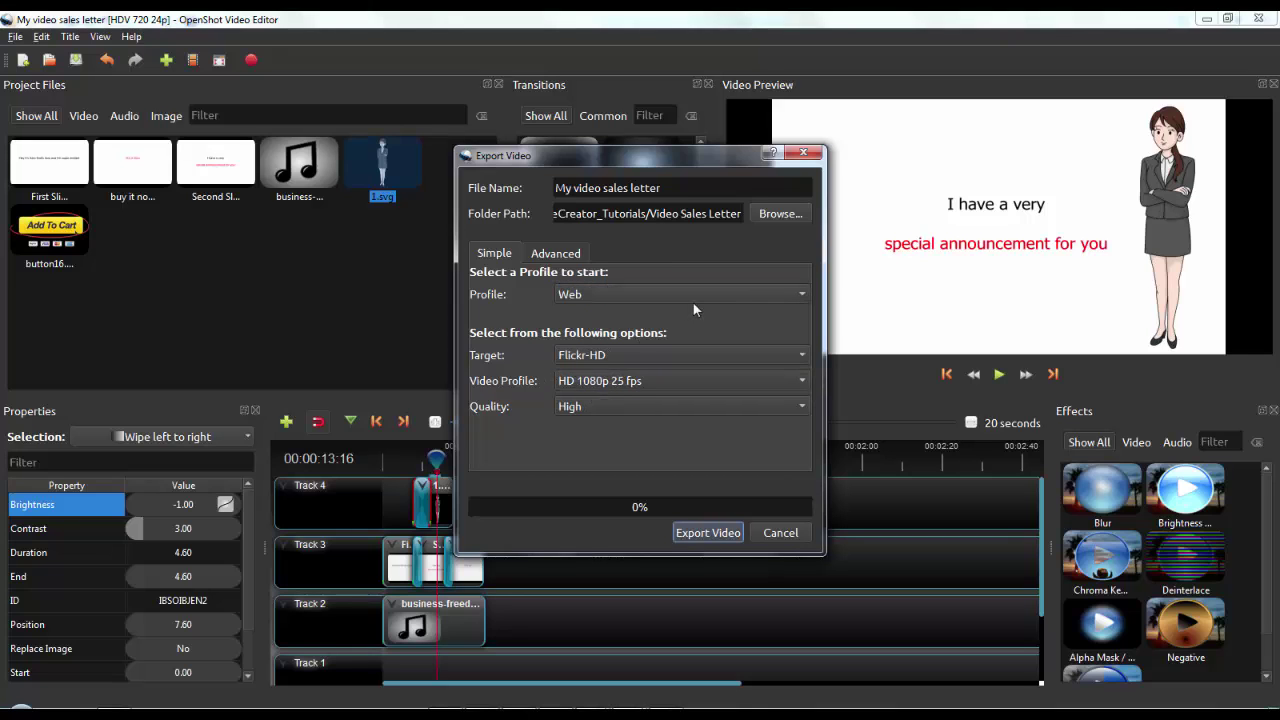
click(747, 357)
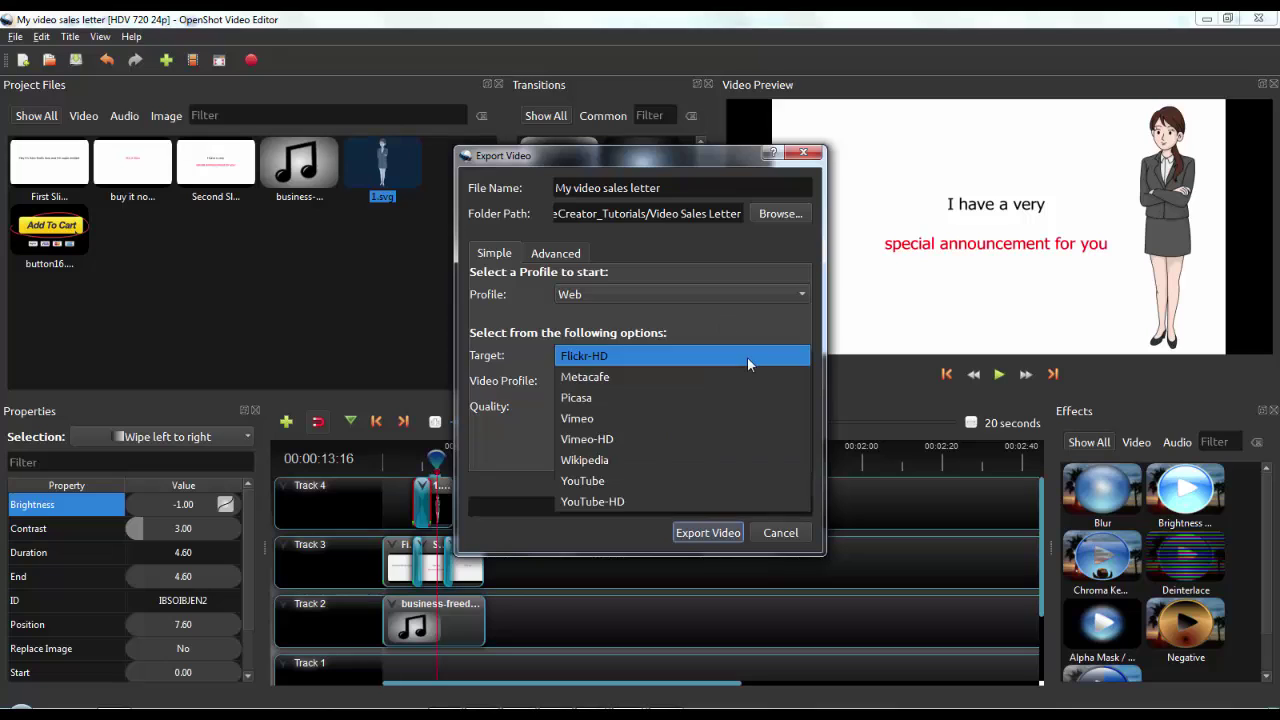
click(613, 445)
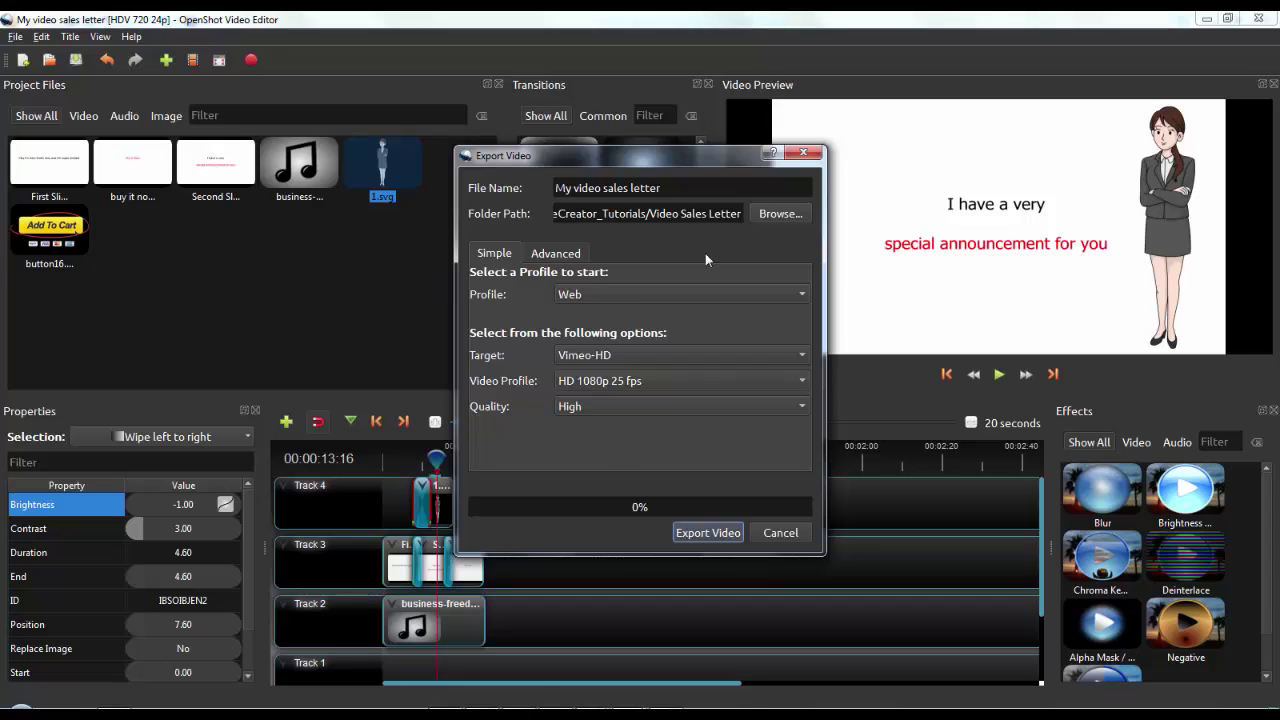
click(552, 253)
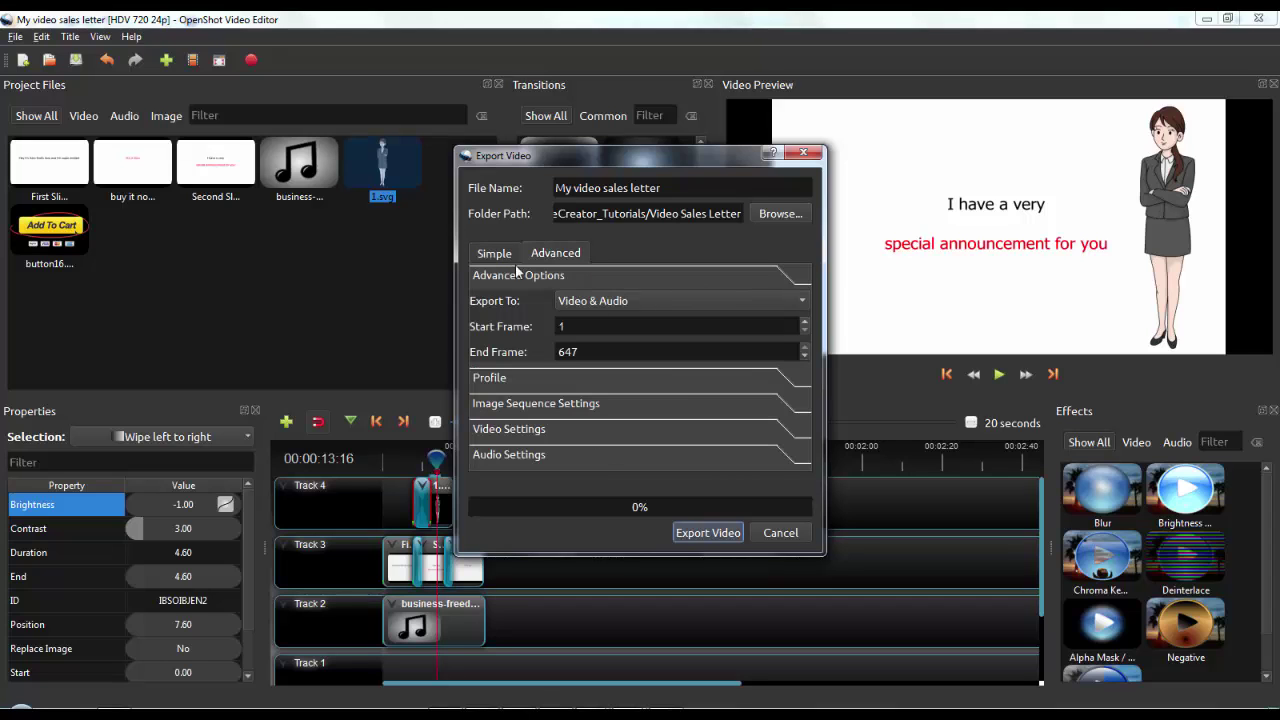
click(497, 255)
click(698, 532)
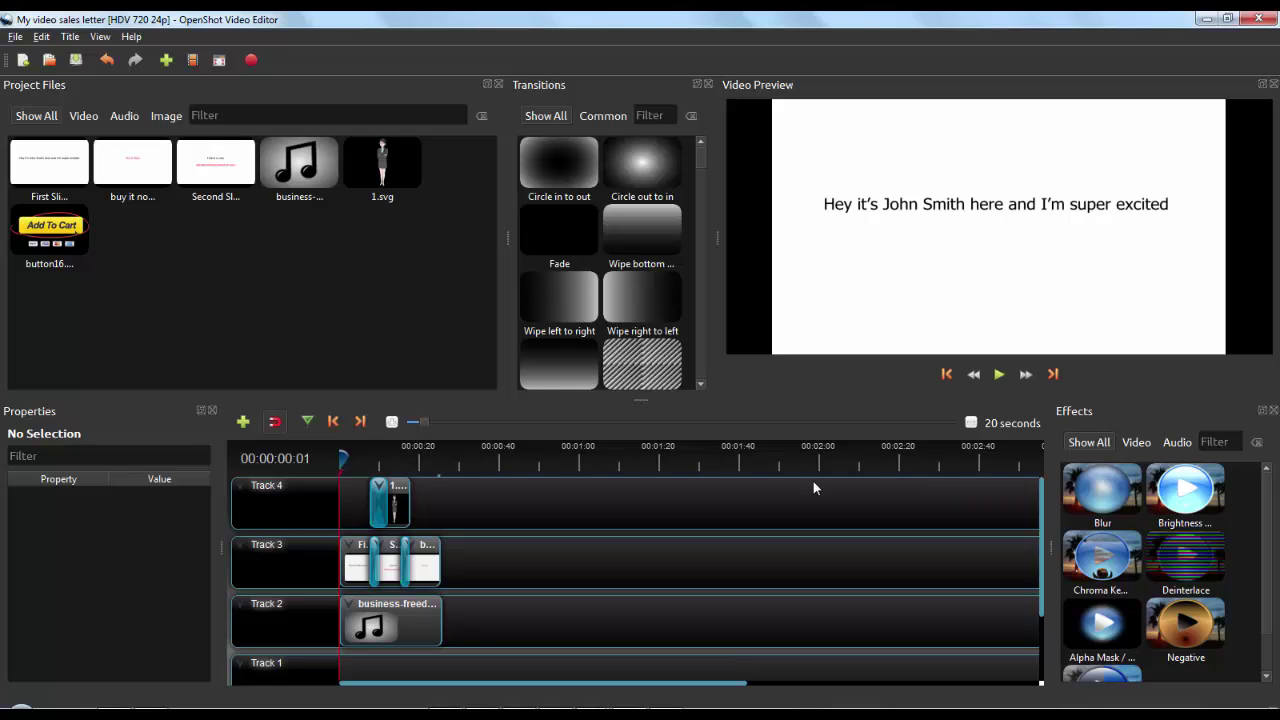
Play the exported My video sales letter MP4 from its folder in full screen, pause it, and return to OpenShot.
key(alt+Tab)
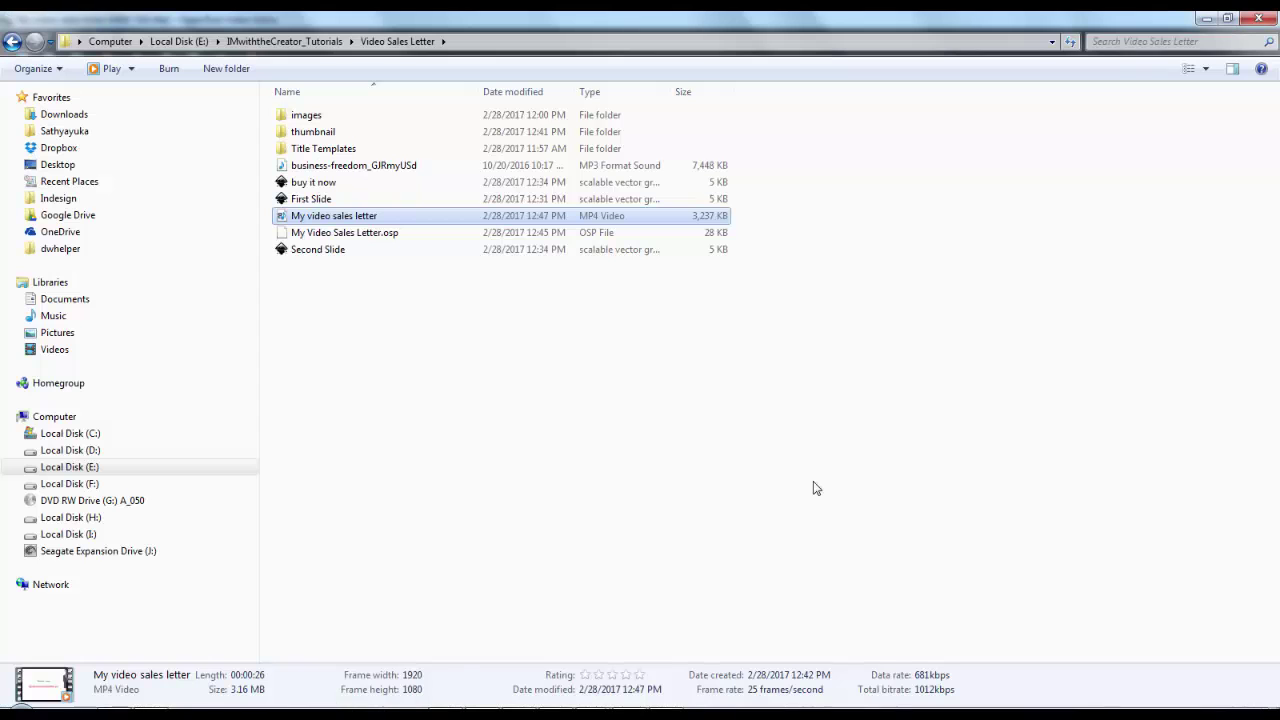
double_click(343, 215)
double_click(425, 247)
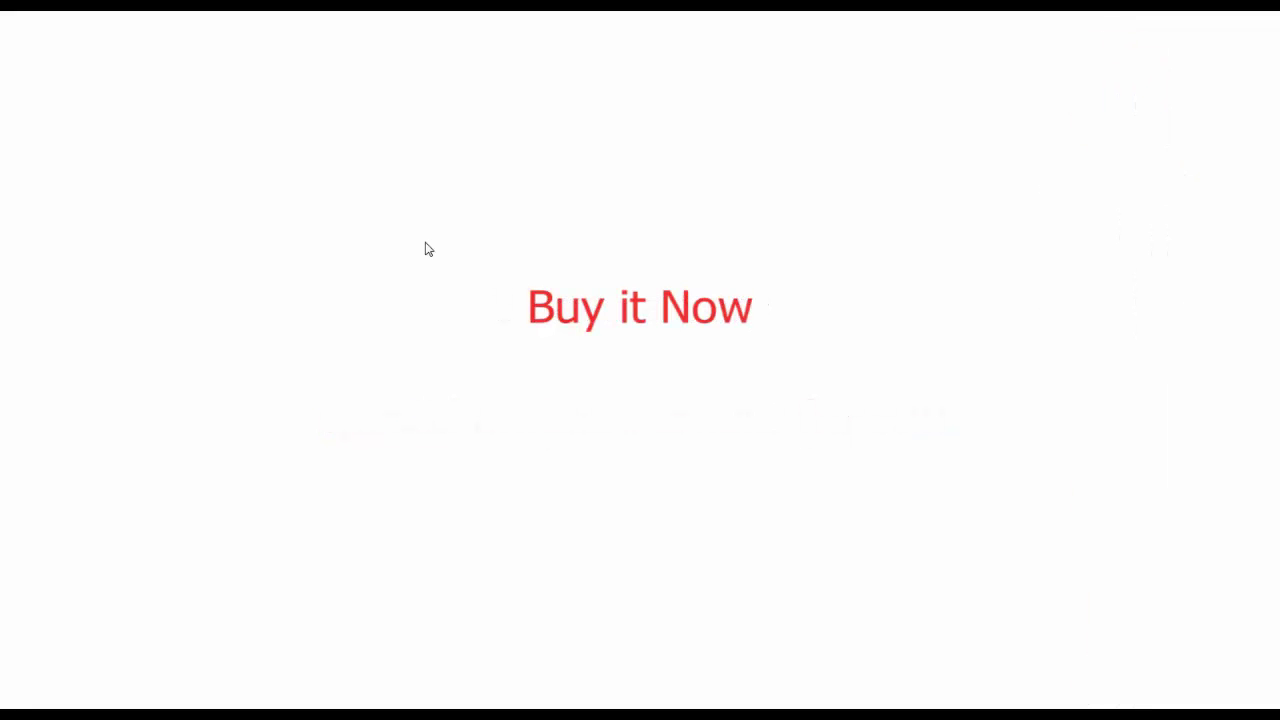
double_click(425, 249)
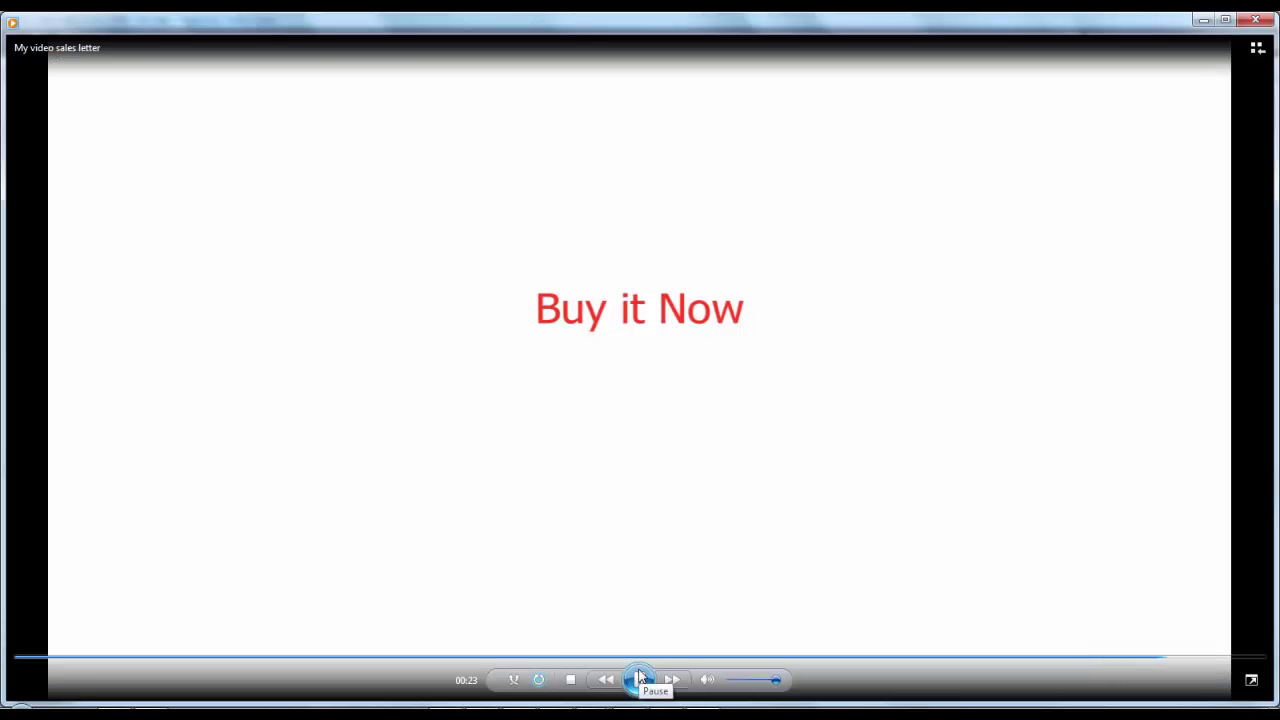
click(640, 680)
key(alt+Tab)
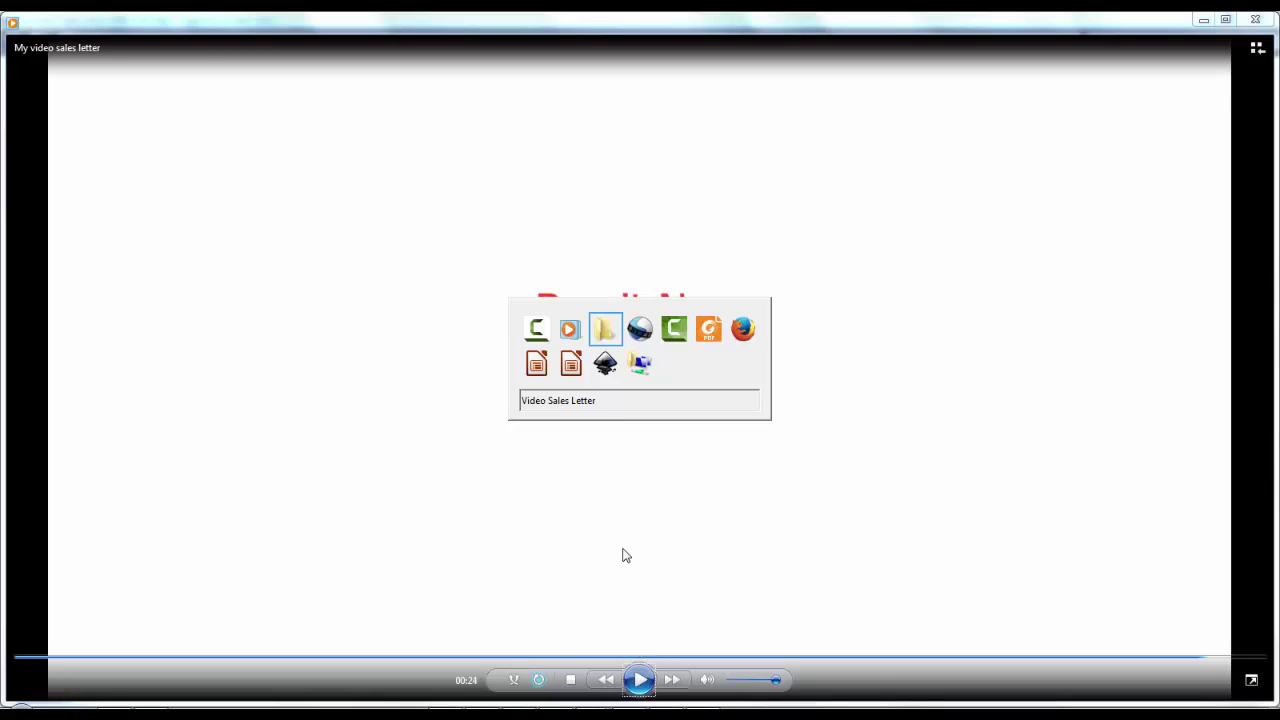
key(alt+Tab)
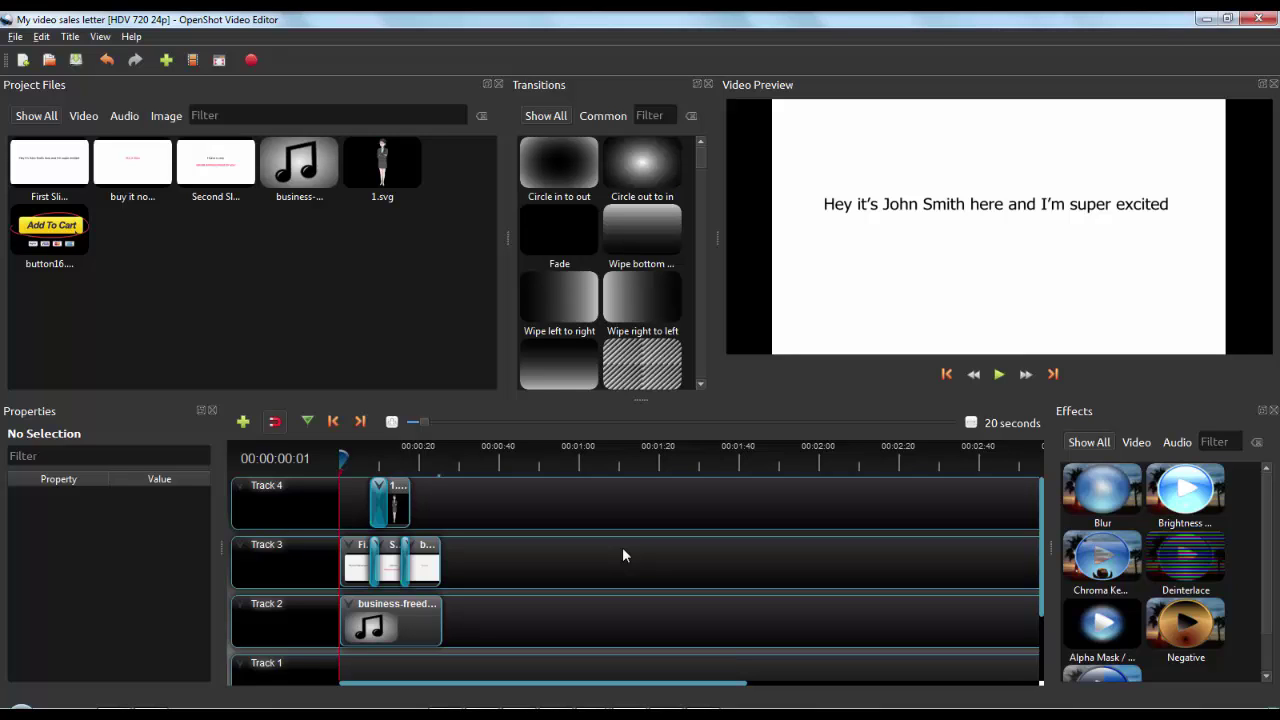
Open the Title Editor and browse the template list down to the Sales Letter templates.
click(68, 37)
click(76, 49)
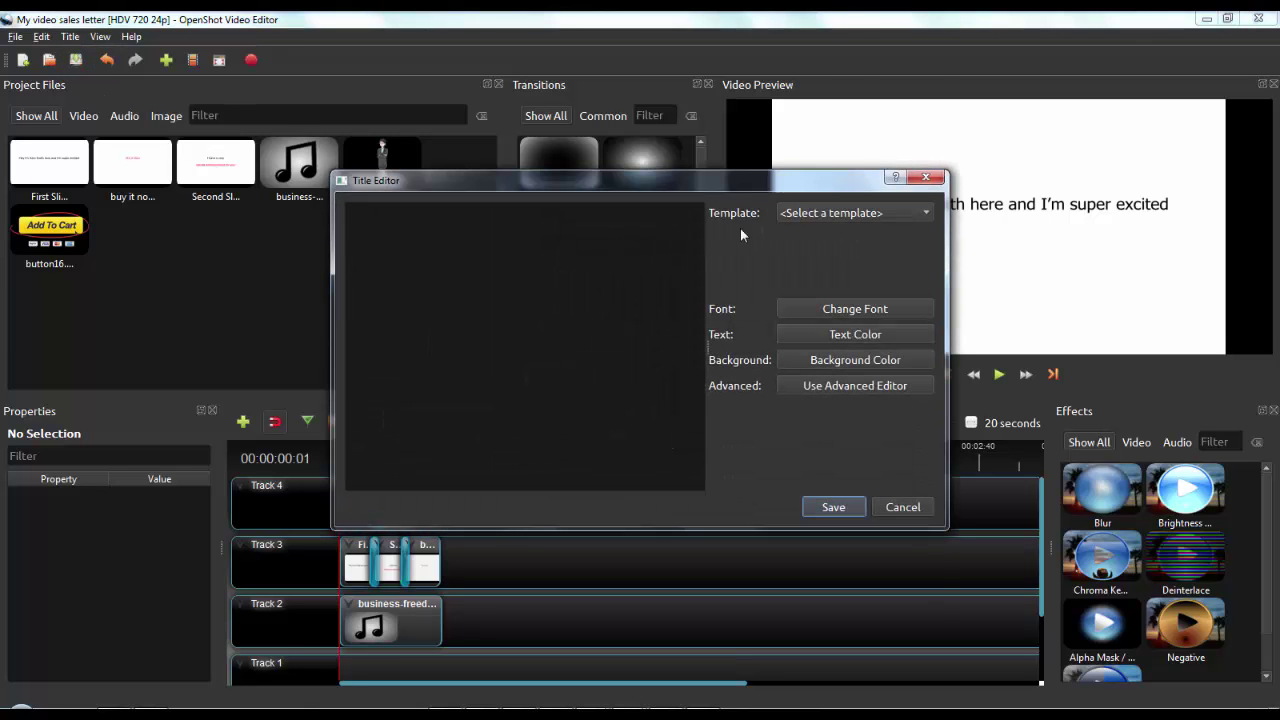
click(797, 216)
scroll(844, 442, down, 4)
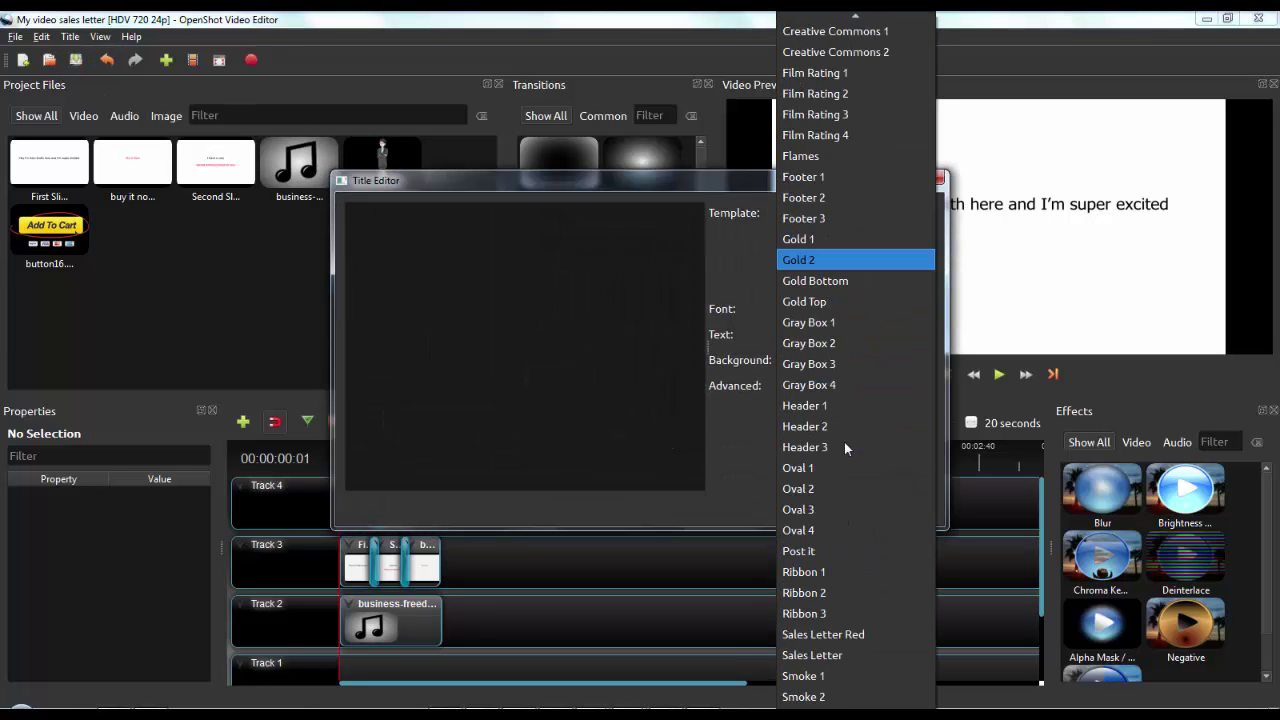
scroll(844, 442, down, 2)
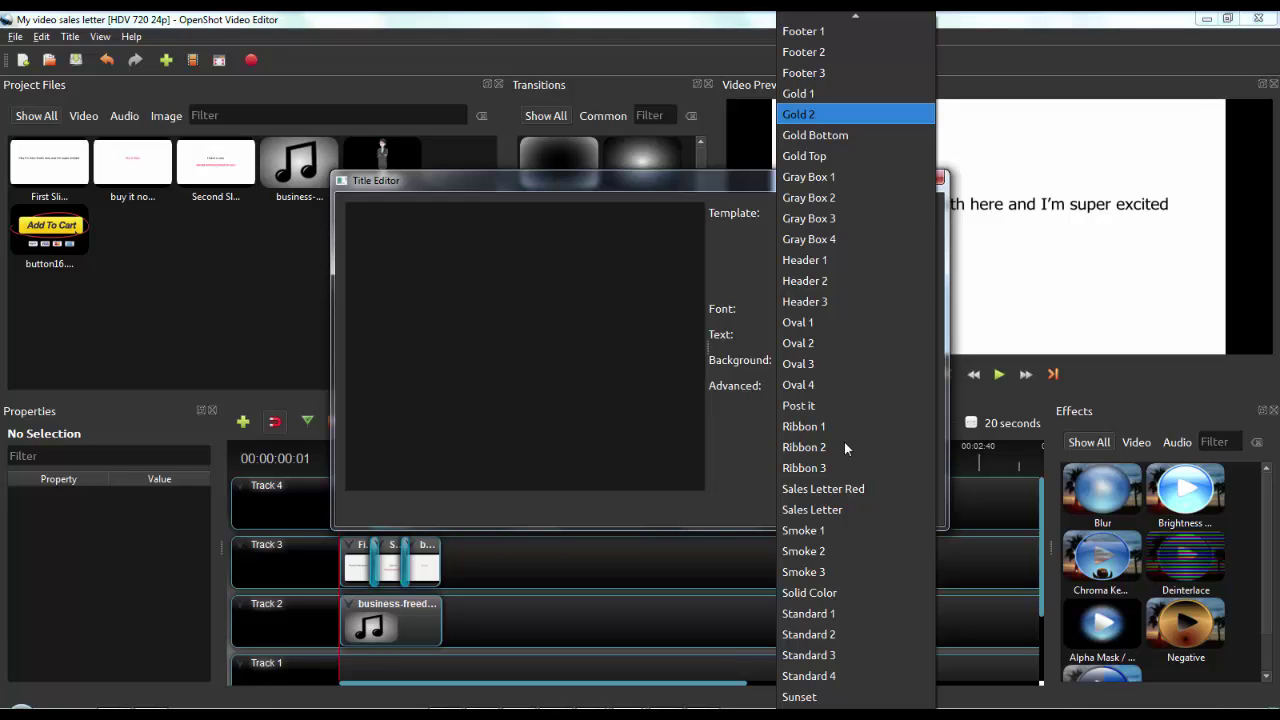